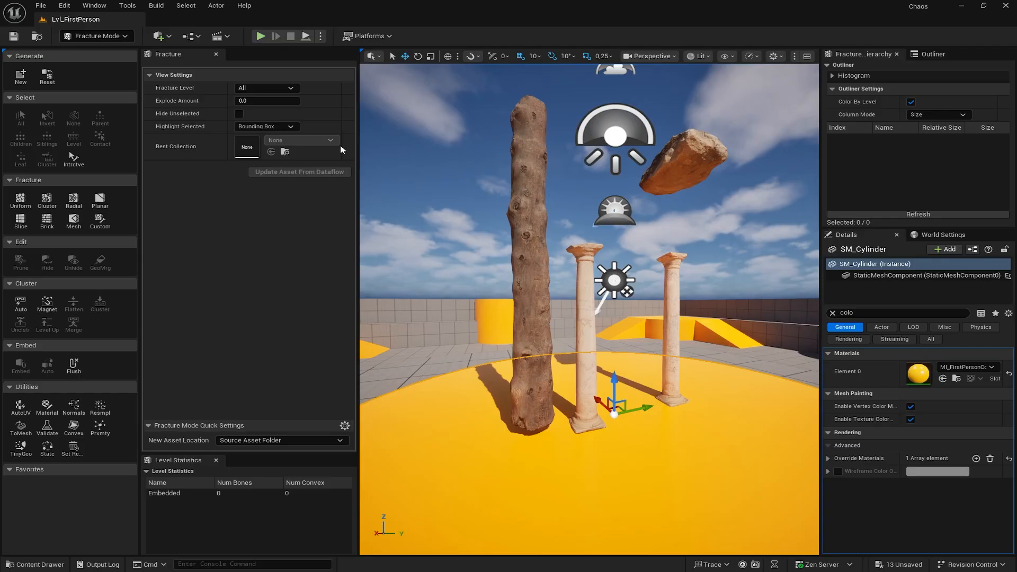
# Step: Select a background wall block and switch the editor from Fracture mode to Selection mode
pyautogui.click(765, 304)
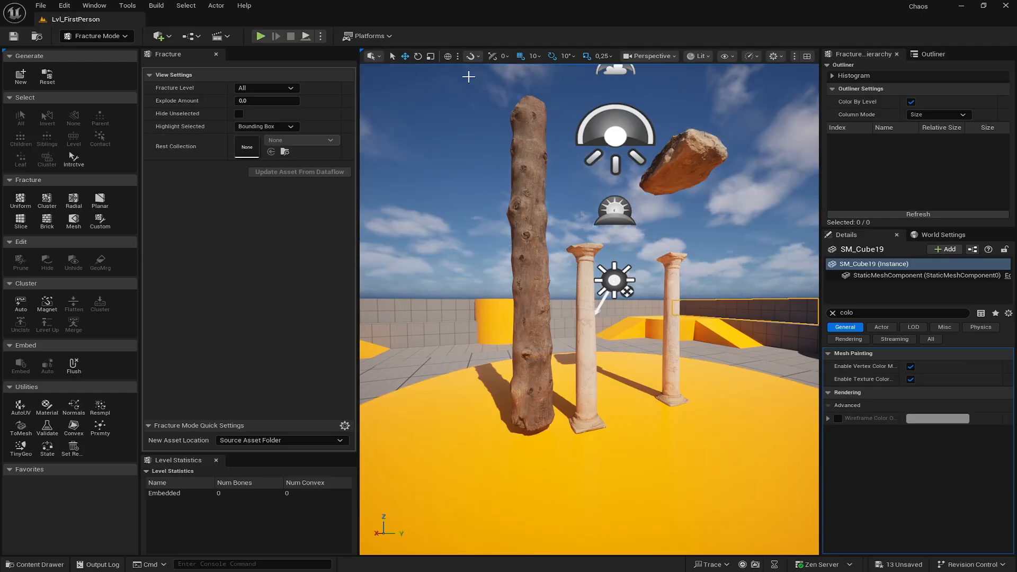
pyautogui.click(119, 36)
pyautogui.click(174, 52)
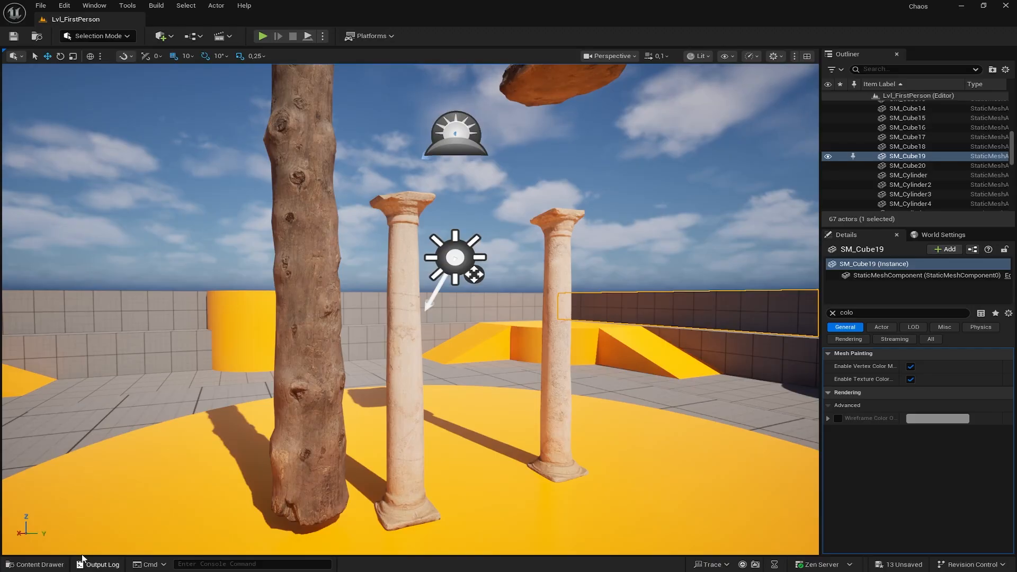
# Step: Search all content for "cube"
pyautogui.click(35, 564)
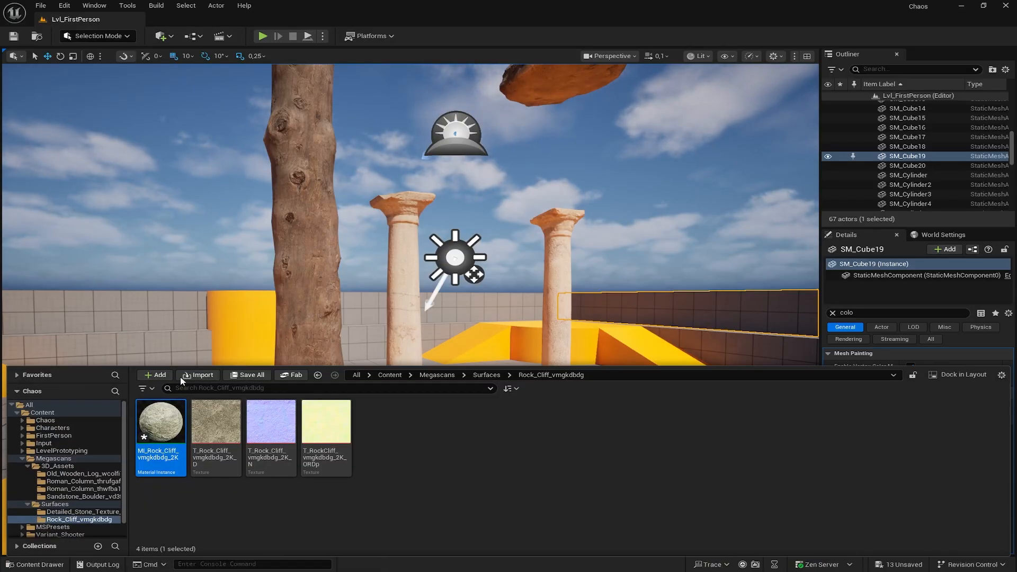
pyautogui.click(214, 391)
pyautogui.write('cz')
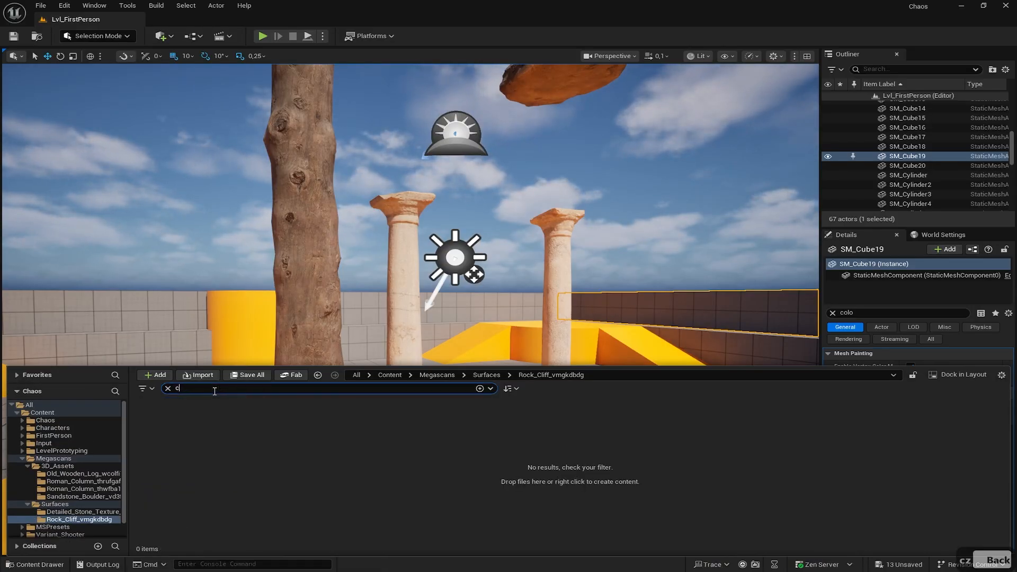
pyautogui.press('BackSpace')
pyautogui.write('ibe')
pyautogui.press('BackSpace')
pyautogui.press('BackSpace')
pyautogui.press('BackSpace')
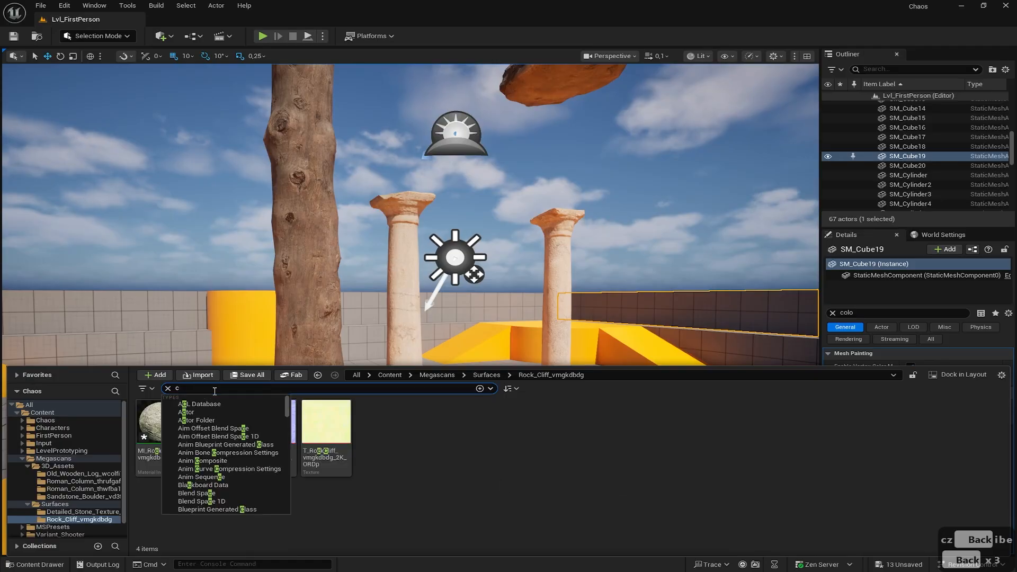
pyautogui.write('ube')
pyautogui.click(304, 472)
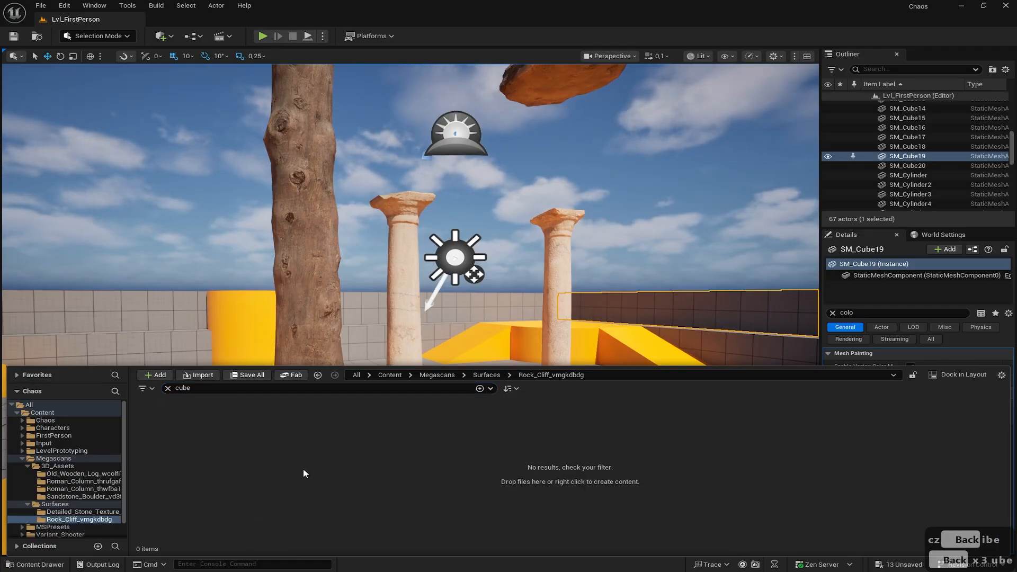
pyautogui.click(55, 403)
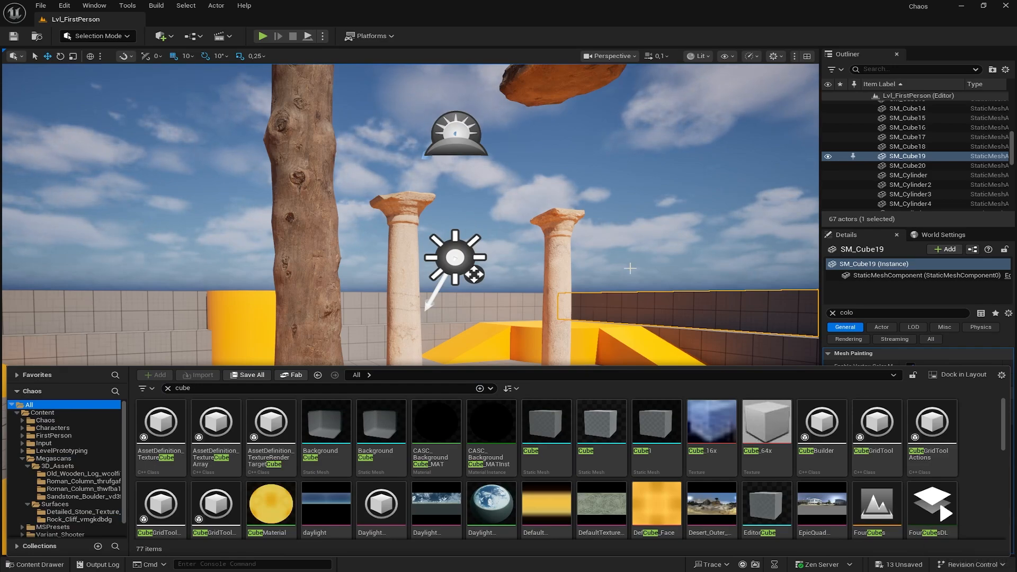
# Step: Place a Cube static mesh on the yellow platform beside the Roman column farthest from the log
pyautogui.moveTo(607, 318); pyautogui.dragTo(618, 384, button='right')
pyautogui.click(32, 565)
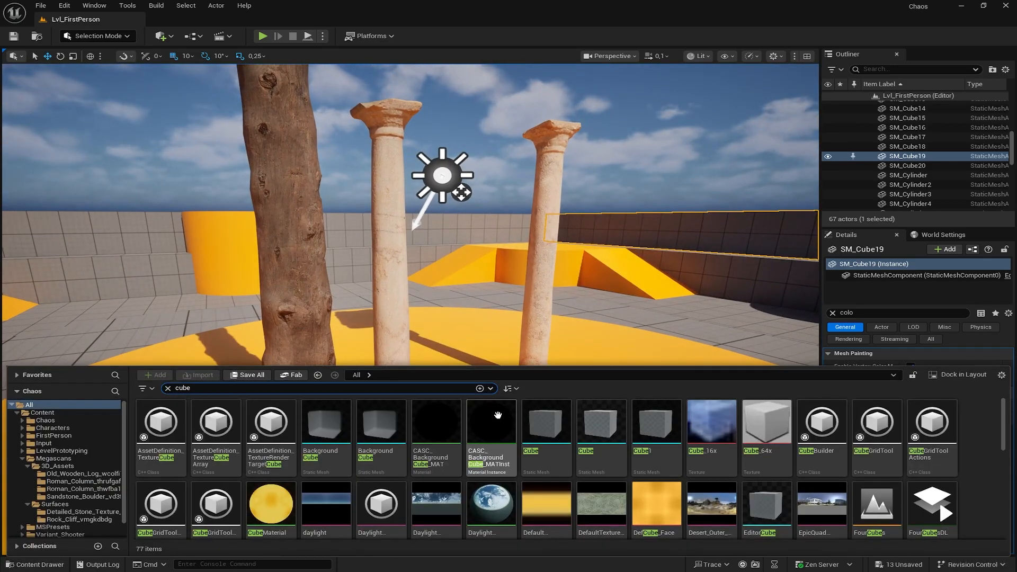
pyautogui.moveTo(601, 424); pyautogui.dragTo(626, 297)
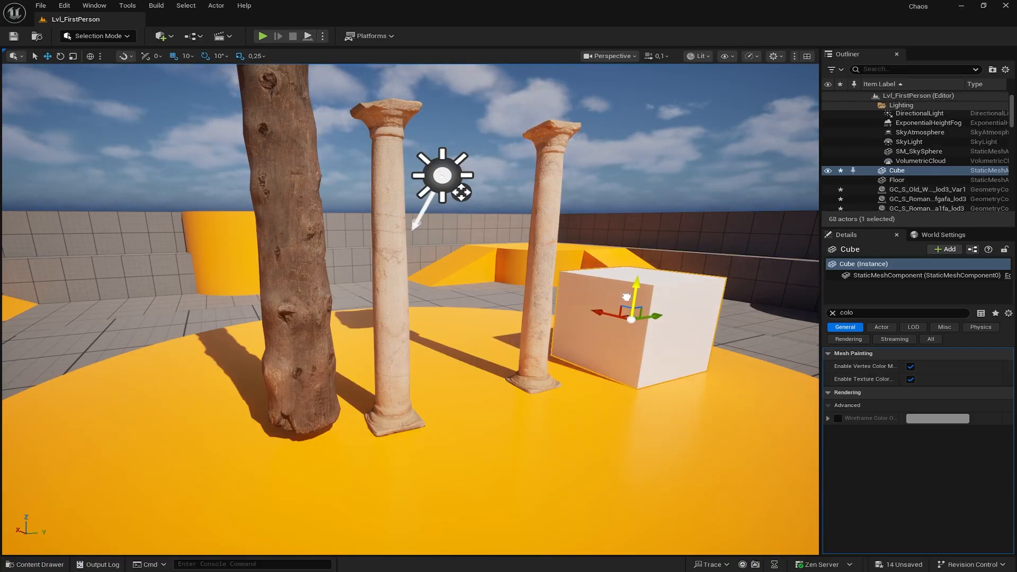
# Step: Clear the "colo" property filter in the new cube's details
pyautogui.press('s')
pyautogui.press('d')
pyautogui.press('d')
pyautogui.press('w')
pyautogui.press('d')
pyautogui.press('s')
pyautogui.moveTo(630, 320); pyautogui.dragTo(669, 356, button='right')
pyautogui.press('s')
pyautogui.press('a')
pyautogui.click(833, 313)
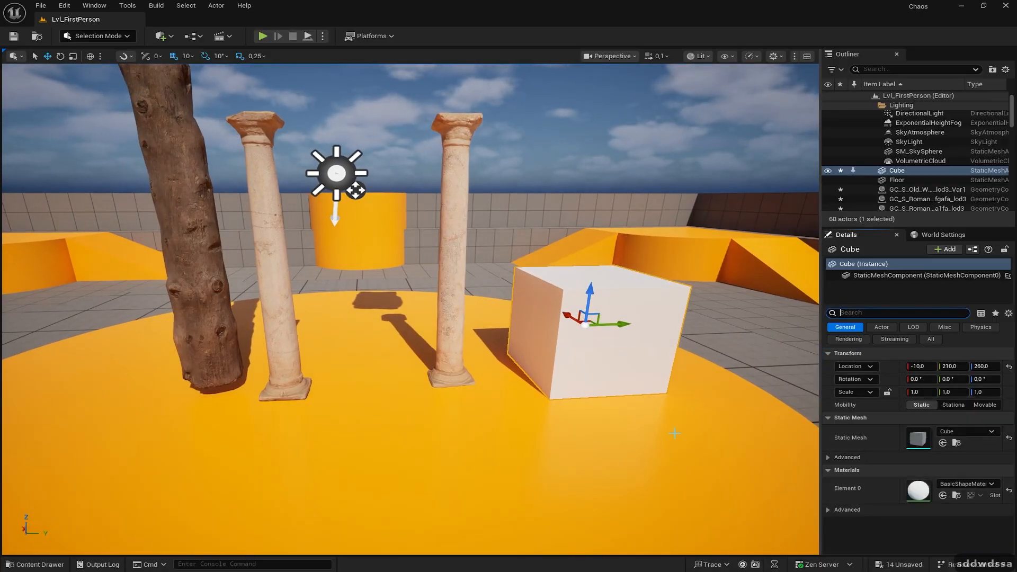
# Step: Play the level briefly, end the session, and run it in Simulate mode
pyautogui.click(263, 36)
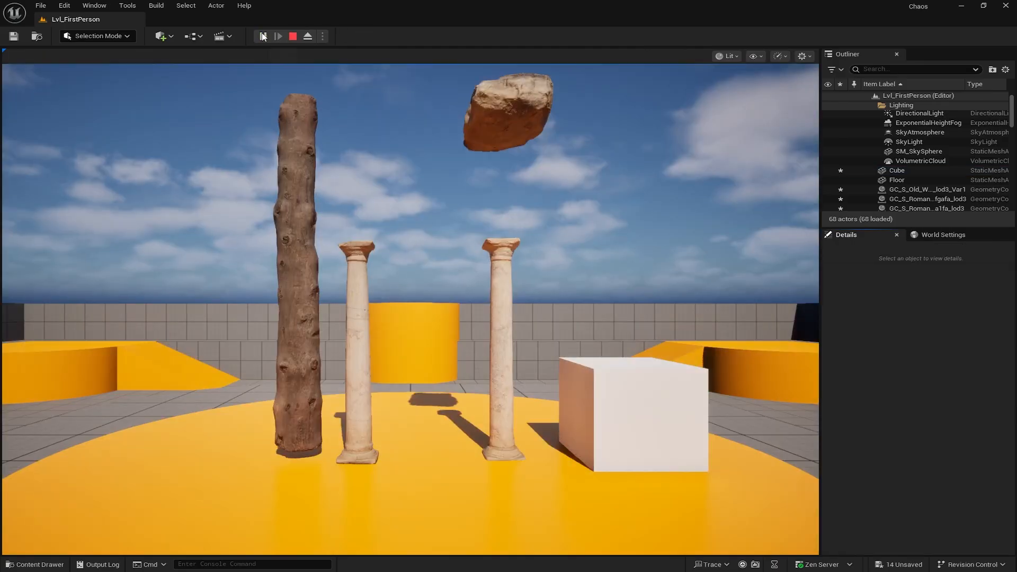
pyautogui.press('Escape')
pyautogui.click(323, 36)
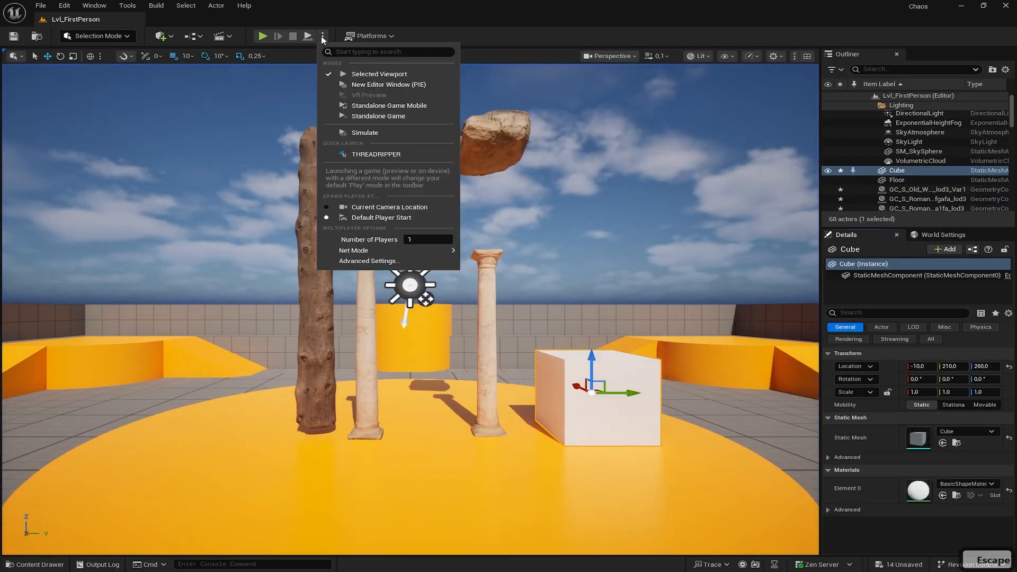
pyautogui.click(356, 132)
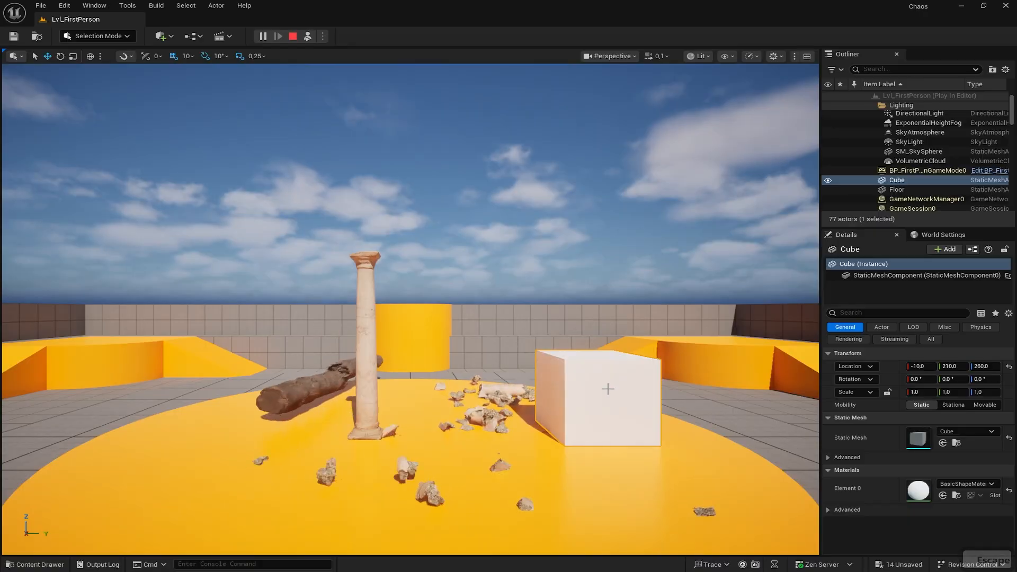
# Step: Show the cube's Physics properties and enable Simulate Physics
pyautogui.moveTo(618, 418); pyautogui.dragTo(704, 457, button='right')
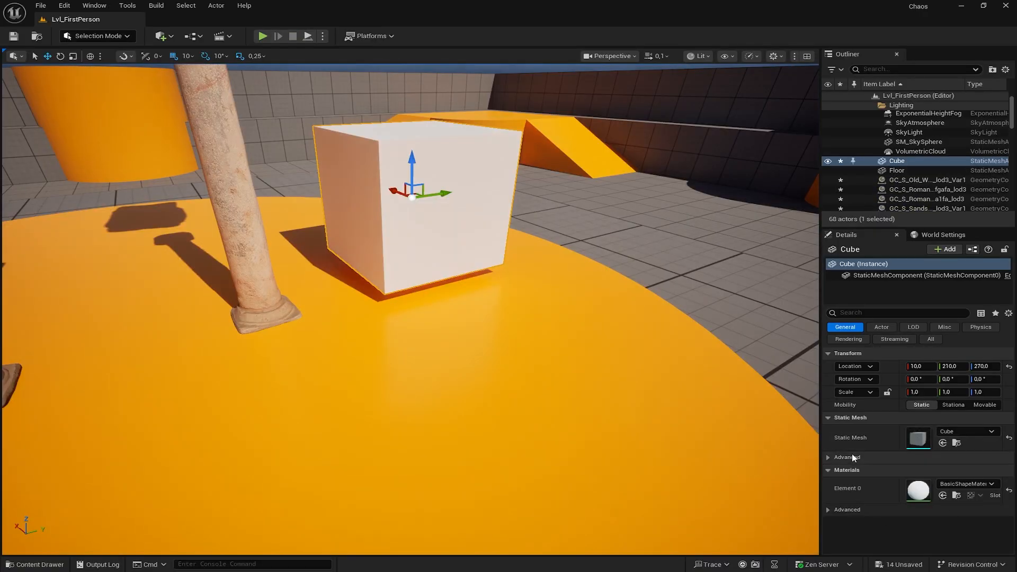
pyautogui.click(982, 327)
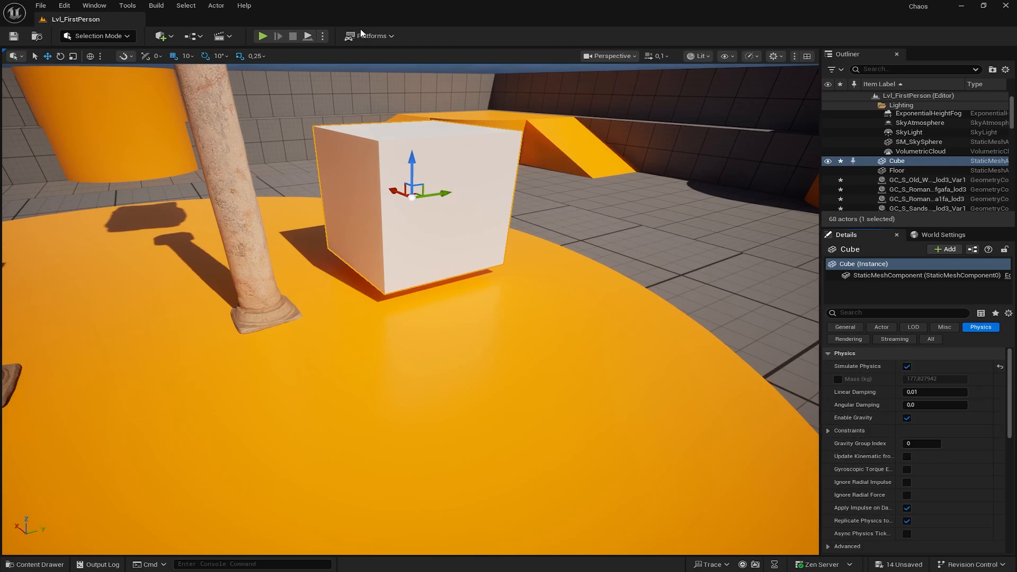
# Step: Simulate the level and move the cube across the platform into the standing column and rubble
pyautogui.click(323, 36)
pyautogui.click(365, 133)
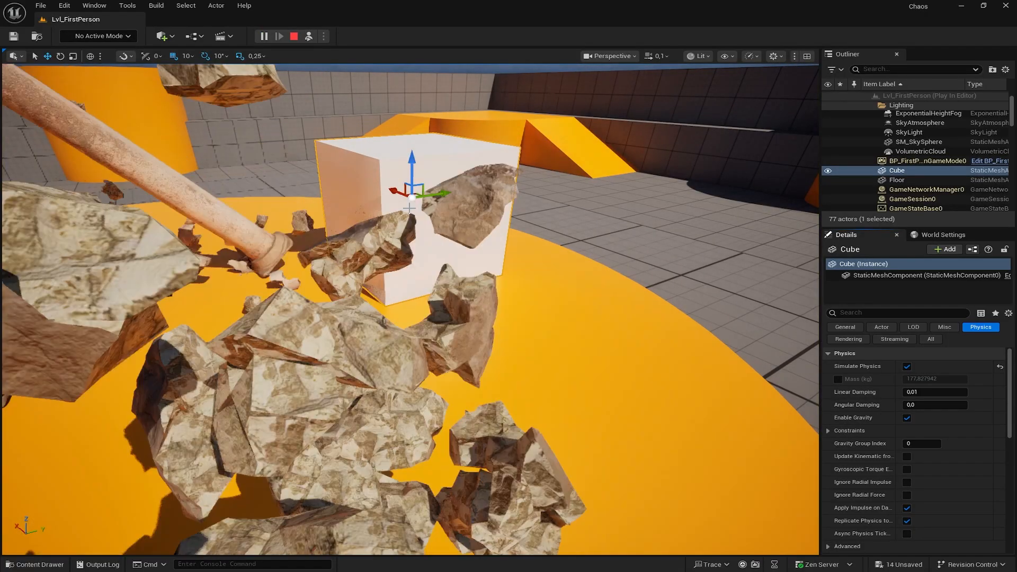
pyautogui.moveTo(432, 196); pyautogui.dragTo(374, 149, button='right')
pyautogui.press('s')
pyautogui.press('s')
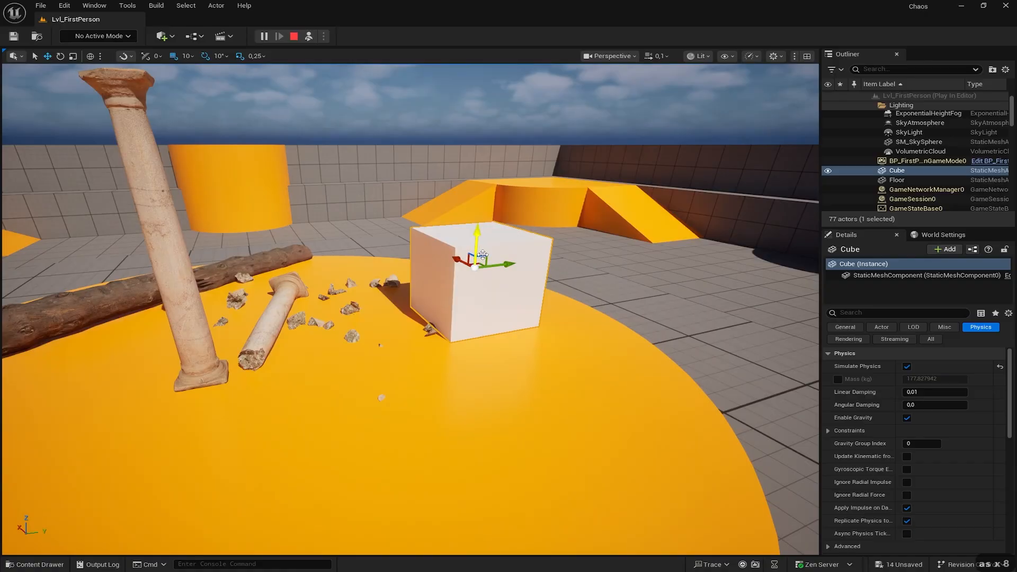
pyautogui.moveTo(483, 255); pyautogui.dragTo(273, 396)
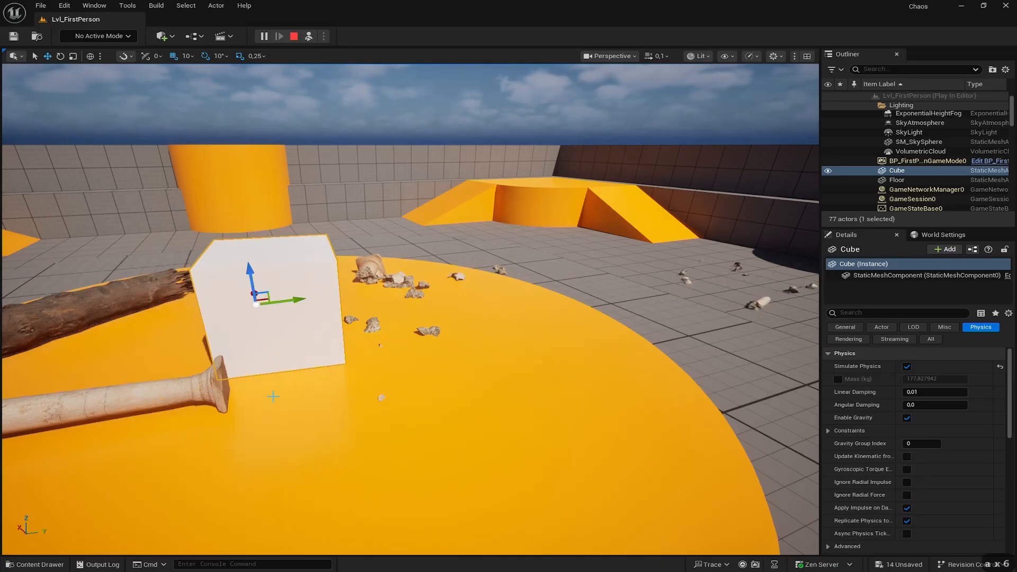
pyautogui.moveTo(261, 301); pyautogui.dragTo(208, 319)
pyautogui.moveTo(208, 319); pyautogui.dragTo(21, 286, button='right')
pyautogui.moveTo(307, 329); pyautogui.dragTo(314, 338, button='right')
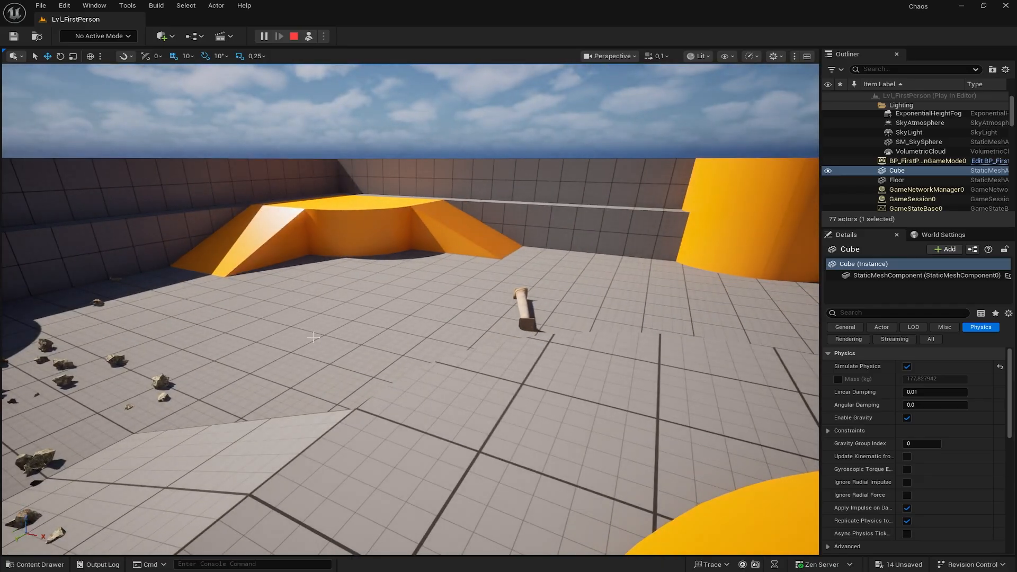
# Step: Select the Roman column lying on the ground floor, examine it up close, and stop the simulation
pyautogui.click(520, 310)
pyautogui.moveTo(520, 309); pyautogui.dragTo(654, 331, button='right')
pyautogui.press('a')
pyautogui.press('w')
pyautogui.moveTo(154, 98); pyautogui.dragTo(222, 111, button='right')
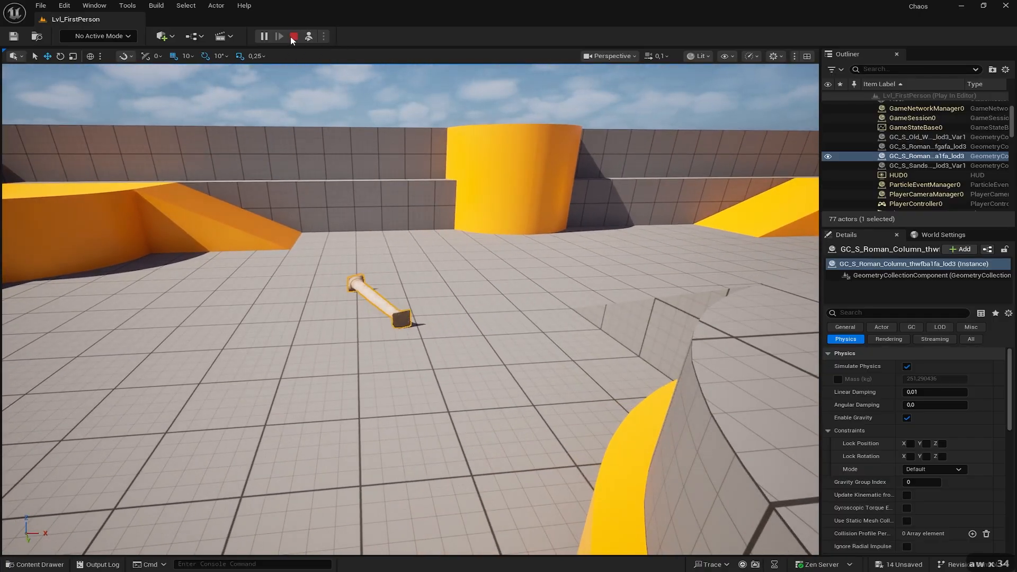
pyautogui.click(292, 38)
# Step: Filter the selected column's properties by "dama" and set Damage Threshold Index 0 and Index 1 to 5000
pyautogui.moveTo(329, 93); pyautogui.dragTo(171, 108, button='right')
pyautogui.press('w')
pyautogui.press('d')
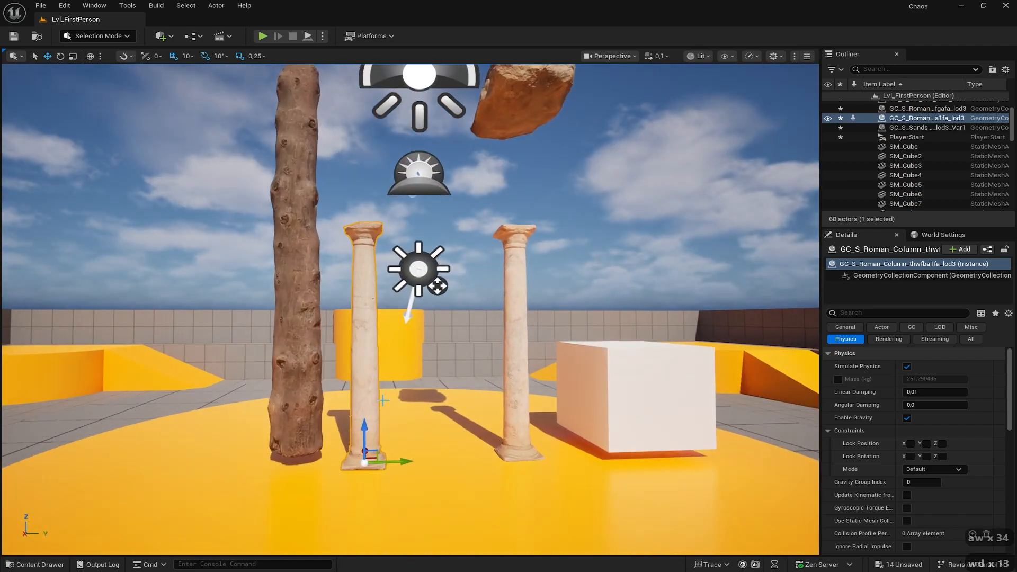
pyautogui.click(873, 311)
pyautogui.write('dama')
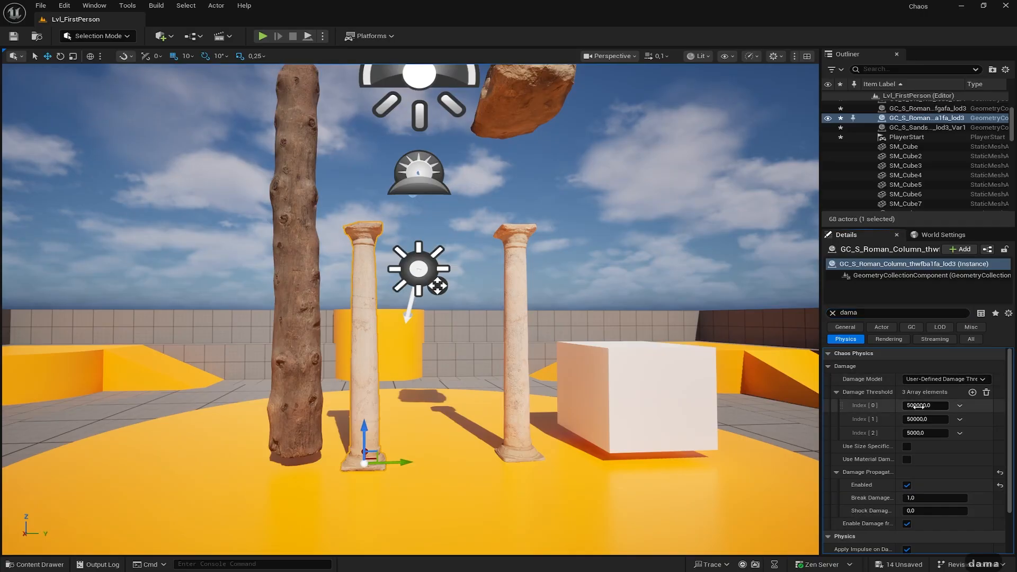
pyautogui.press('BackSpace')
pyautogui.press('BackSpace')
pyautogui.click(918, 419)
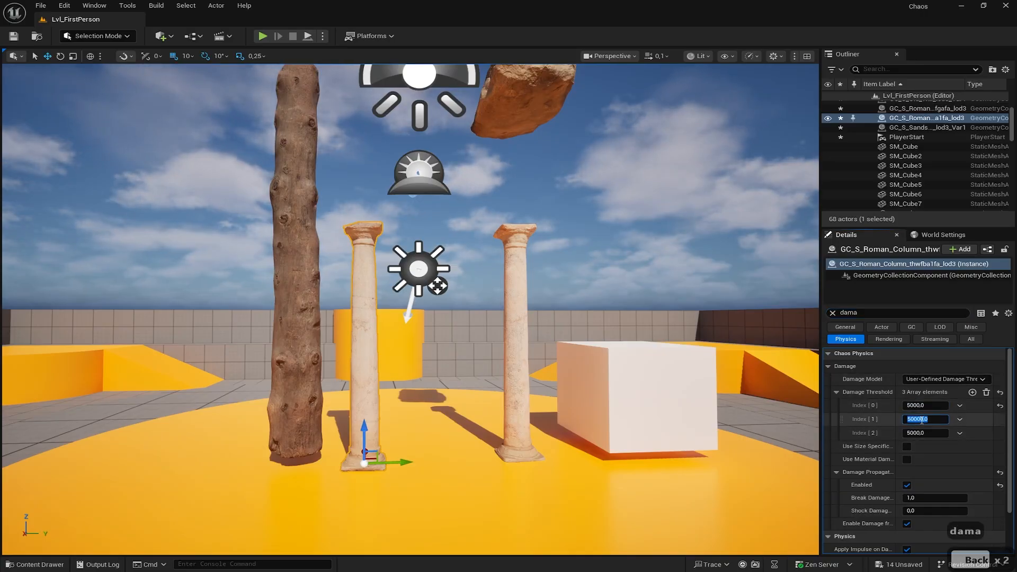
pyautogui.press('BackSpace')
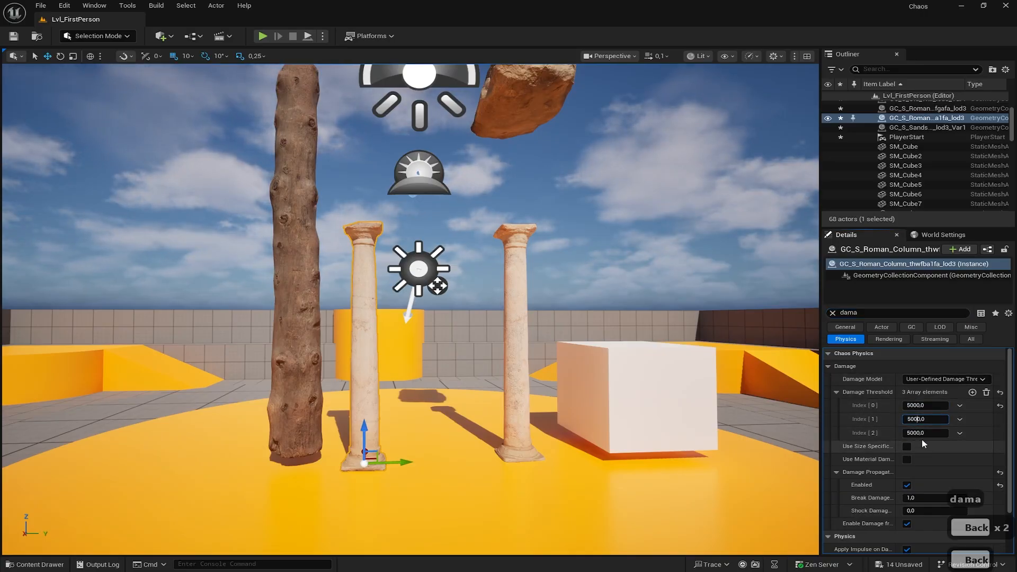
# Step: Run the level in Simulate mode and move the cube into the standing Roman column to test its damage thresholds
pyautogui.click(264, 36)
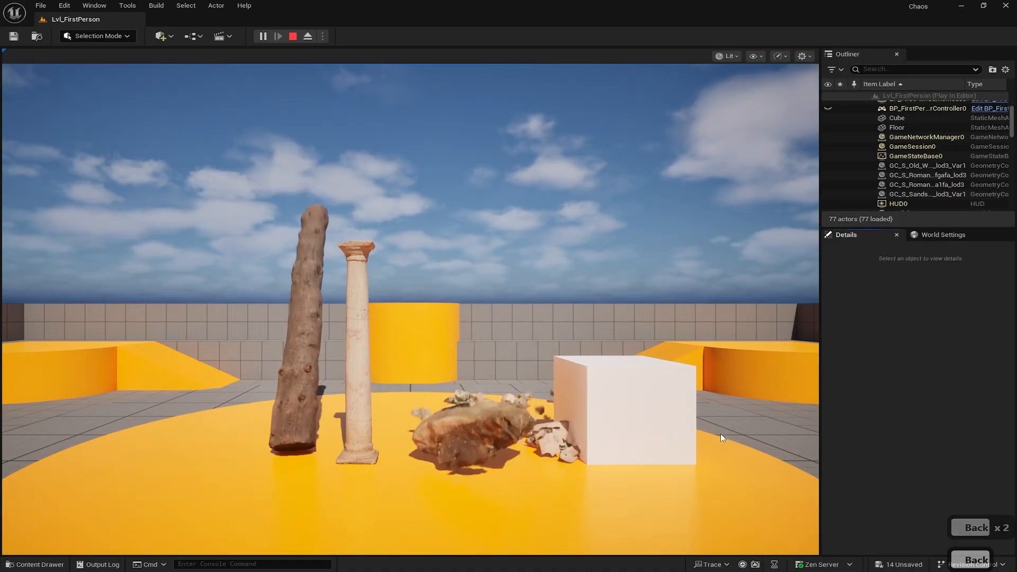
pyautogui.click(293, 36)
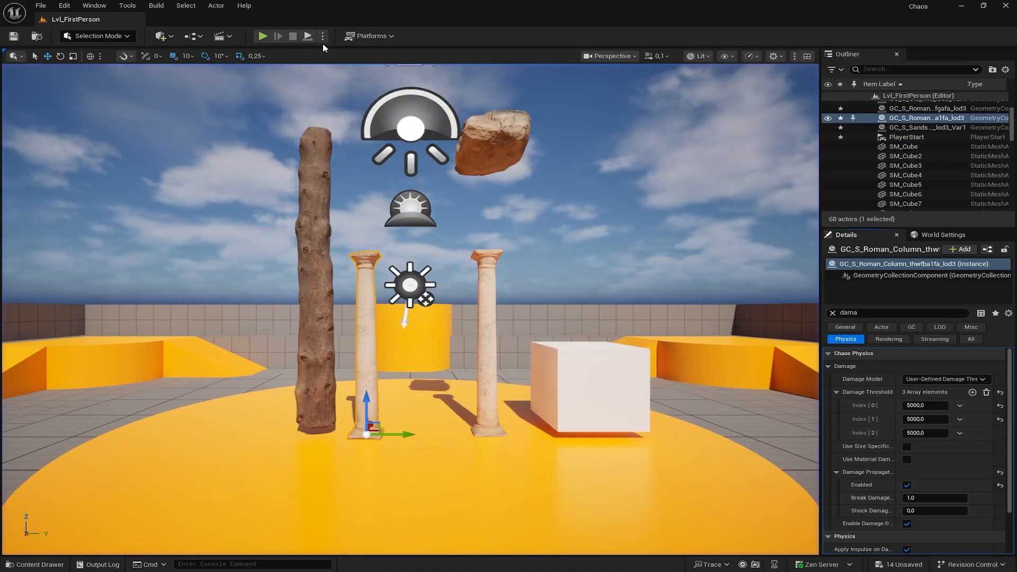
pyautogui.click(322, 36)
pyautogui.click(367, 135)
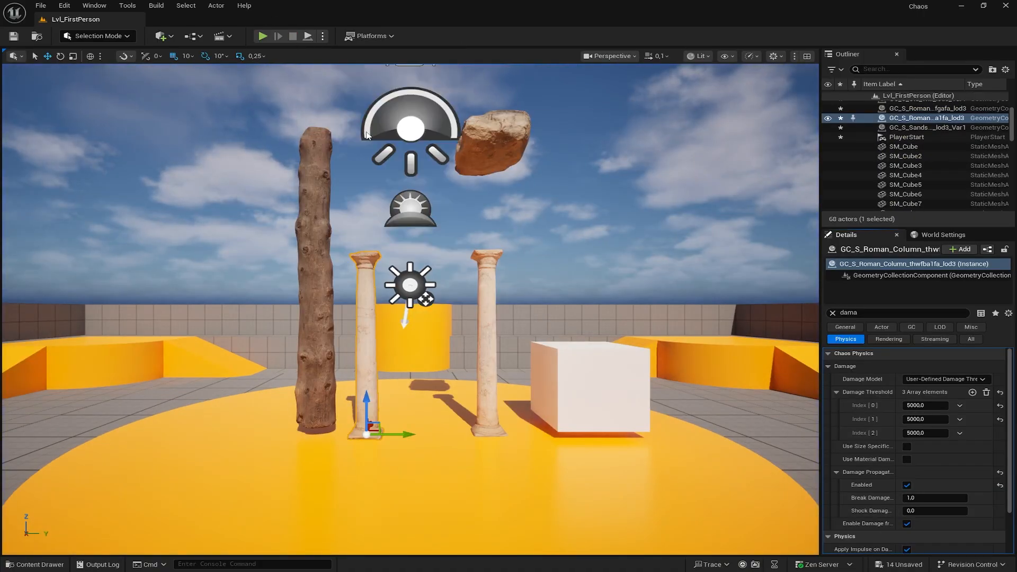
pyautogui.click(602, 435)
pyautogui.moveTo(586, 358); pyautogui.dragTo(403, 311)
pyautogui.moveTo(390, 397); pyautogui.dragTo(342, 328, button='right')
pyautogui.press('w')
pyautogui.press('w')
pyautogui.press('a')
pyautogui.click(303, 341)
# Step: Browse the log, Roman column and Sandstone_Boulder folders under 3D_Assets and stop the simulation
pyautogui.click(44, 562)
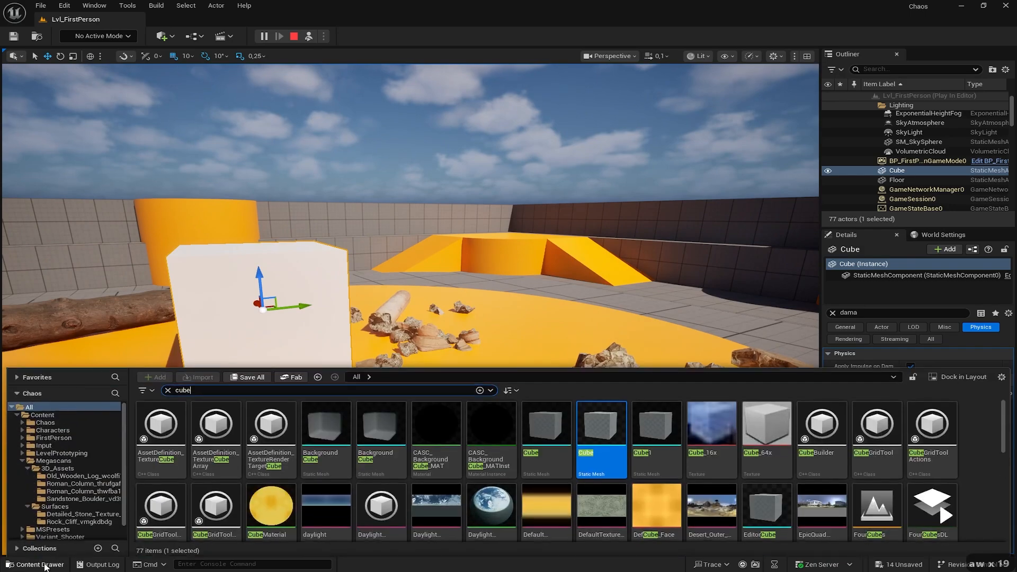
pyautogui.click(74, 482)
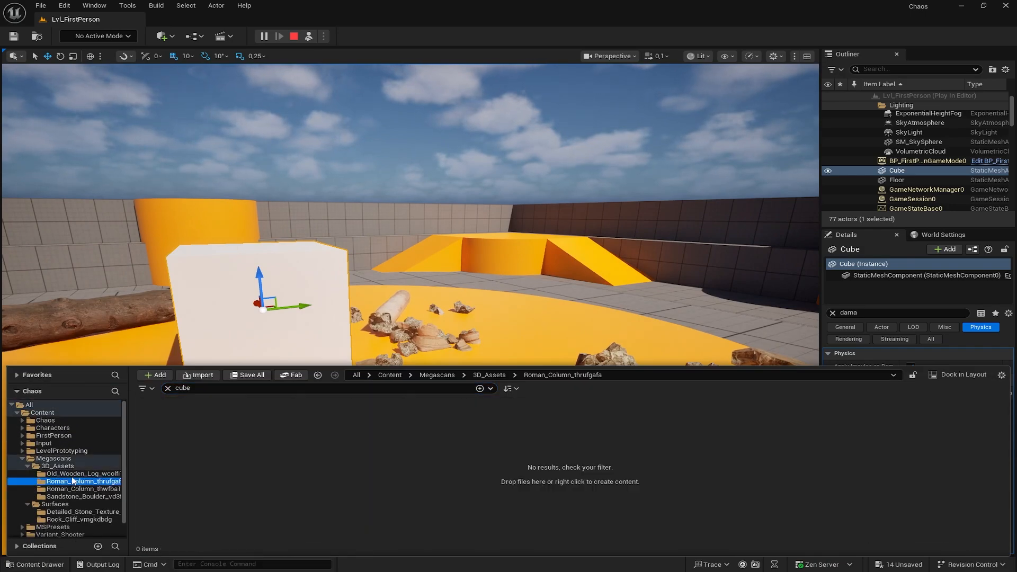
pyautogui.click(74, 474)
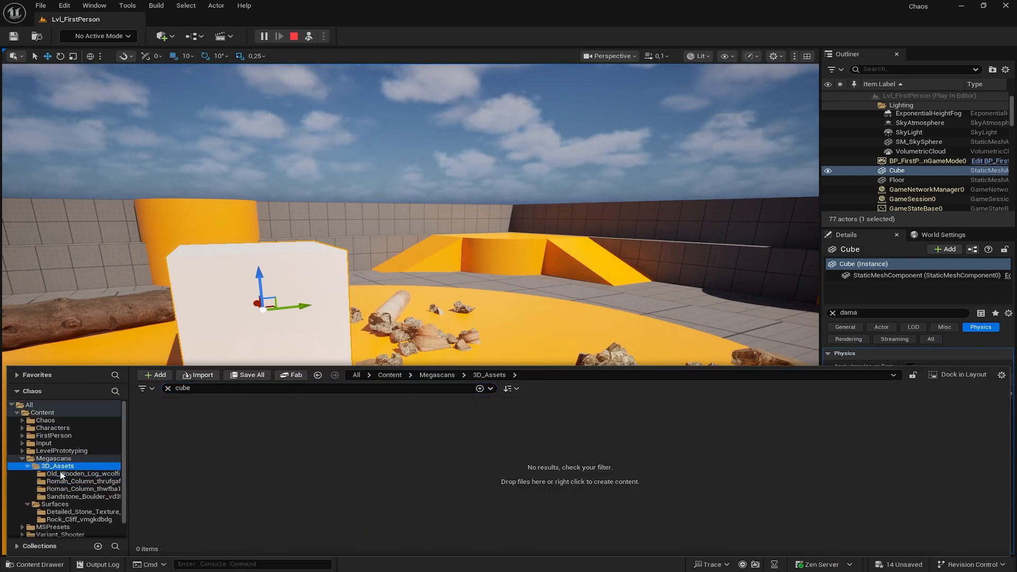
pyautogui.click(63, 481)
pyautogui.click(63, 489)
pyautogui.click(64, 497)
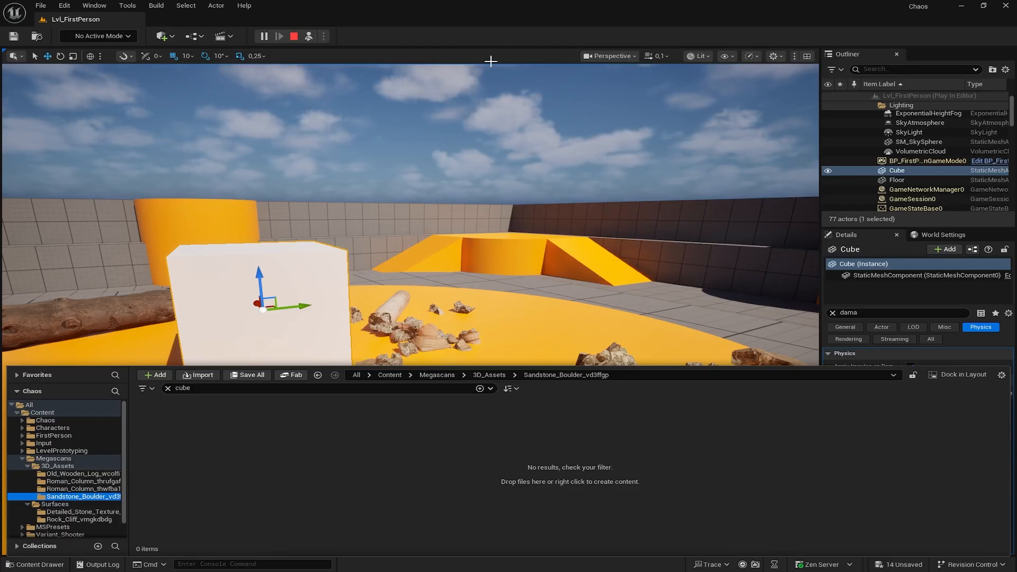
pyautogui.click(293, 35)
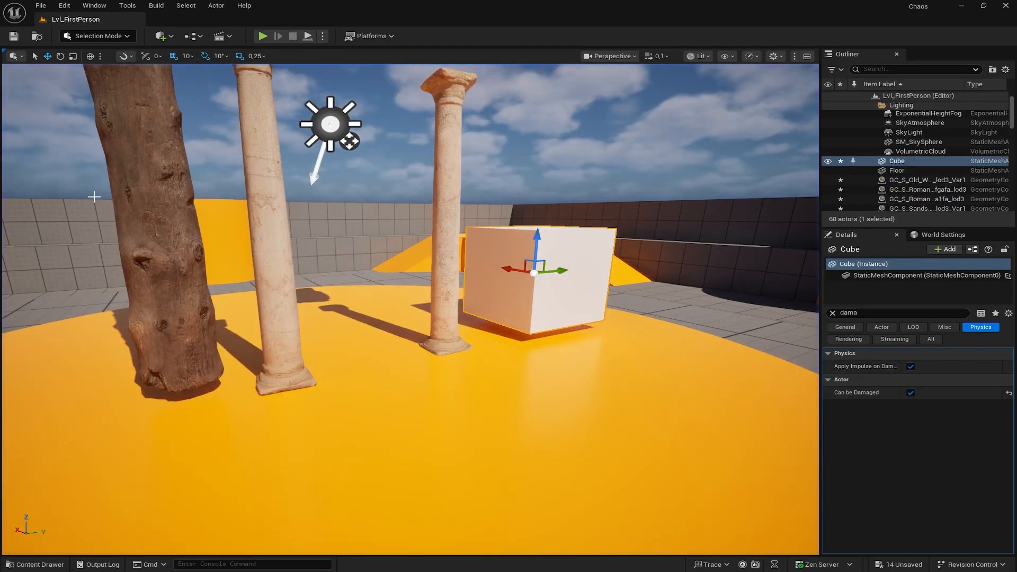
# Step: Clear the "cube" asset search and place the S_Sandstone_Boulder_vd3ffgp_lod3_Var1 static mesh on the yellow platform in front of the columns
pyautogui.click(35, 563)
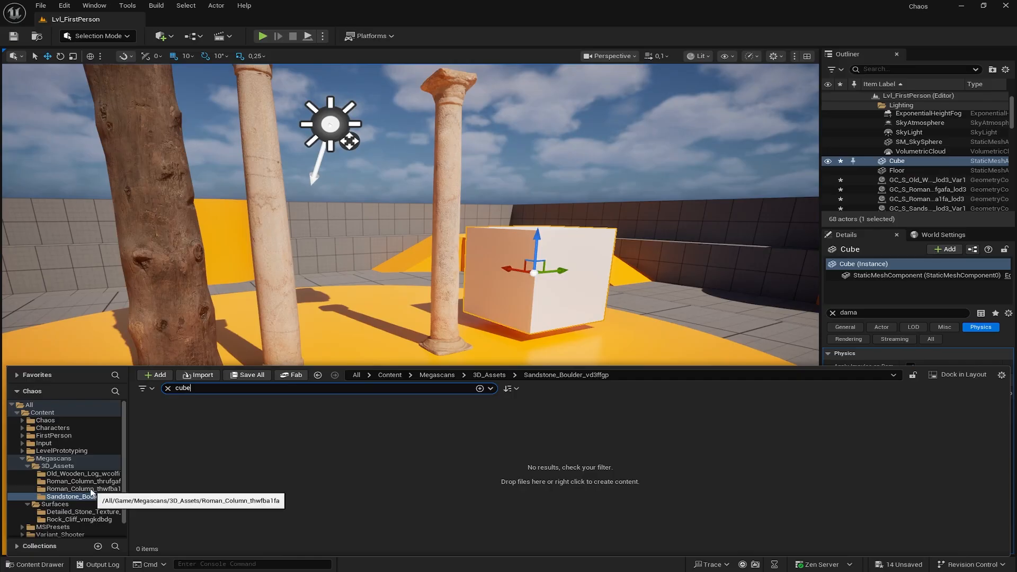
pyautogui.click(167, 388)
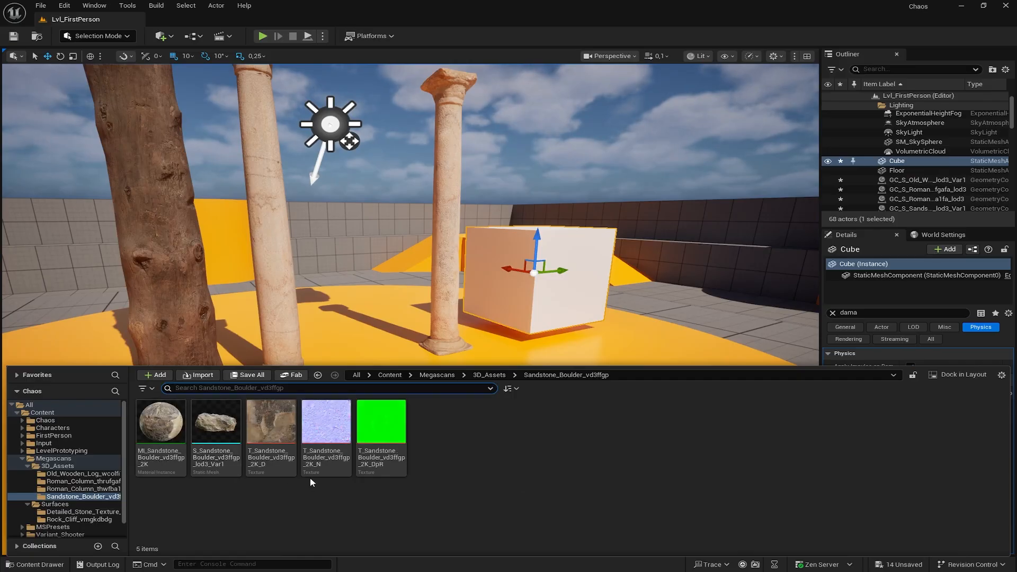
pyautogui.click(221, 427)
pyautogui.moveTo(371, 238); pyautogui.dragTo(371, 371, button='right')
pyautogui.press('s')
pyautogui.press('s')
pyautogui.press('s')
pyautogui.press('s')
pyautogui.press('s')
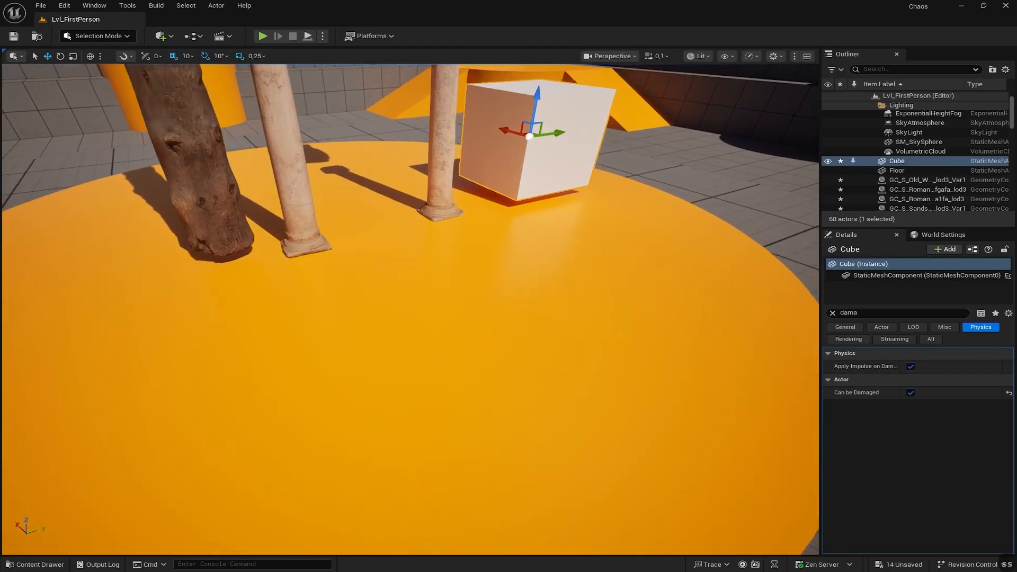
pyautogui.click(50, 564)
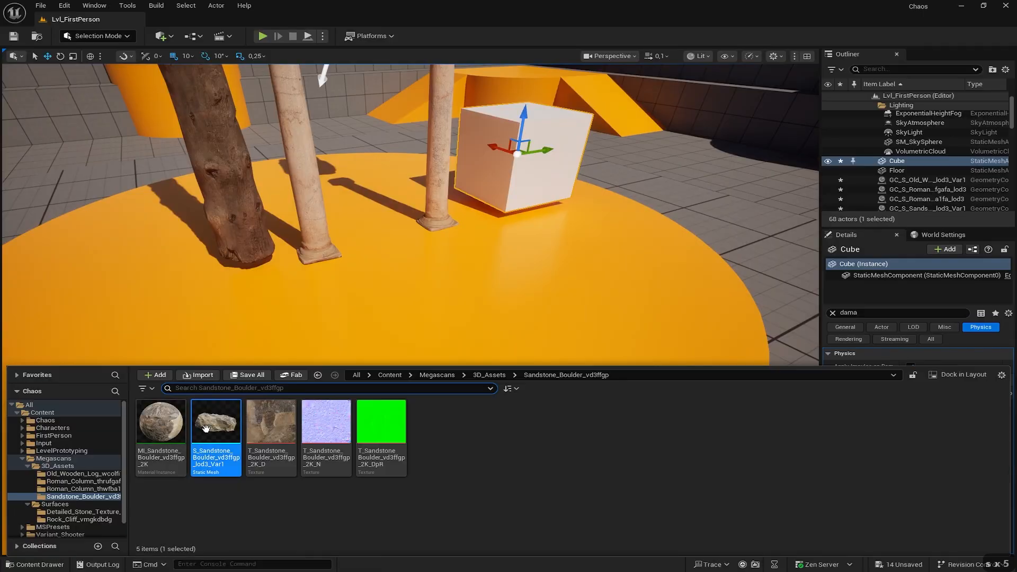
pyautogui.moveTo(216, 426); pyautogui.dragTo(437, 304)
# Step: Scale the placed sandstone boulder uniformly to 0.5
pyautogui.press('d')
pyautogui.press('d')
pyautogui.press('d')
pyautogui.press('d')
pyautogui.press('d')
pyautogui.press('d')
pyautogui.press('d')
pyautogui.press('d')
pyautogui.press('d')
pyautogui.press('d')
pyautogui.press('d')
pyautogui.press('d')
pyautogui.press('d')
pyautogui.press('d')
pyautogui.press('d')
pyautogui.press('d')
pyautogui.press('d')
pyautogui.press('d')
pyautogui.press('d')
pyautogui.press('d')
pyautogui.moveTo(438, 304); pyautogui.dragTo(292, 265, button='right')
pyautogui.press('d')
pyautogui.press('d')
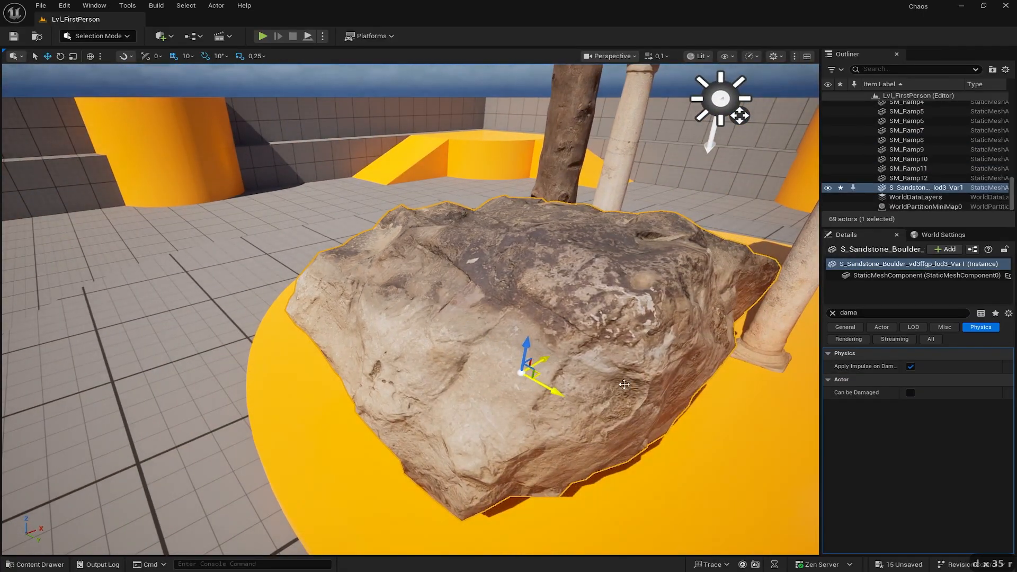
pyautogui.press('e')
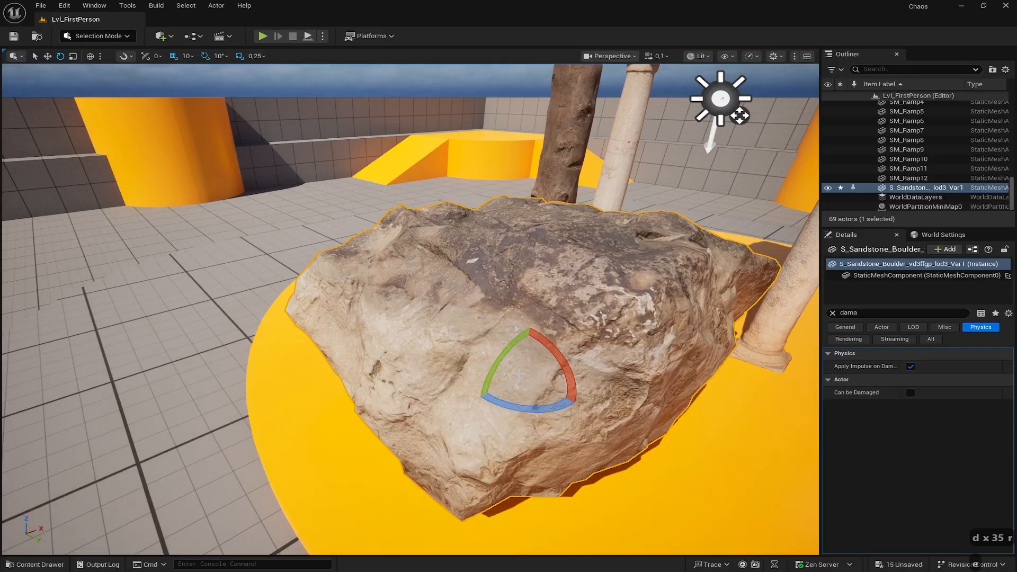
pyautogui.press('w')
pyautogui.press('q')
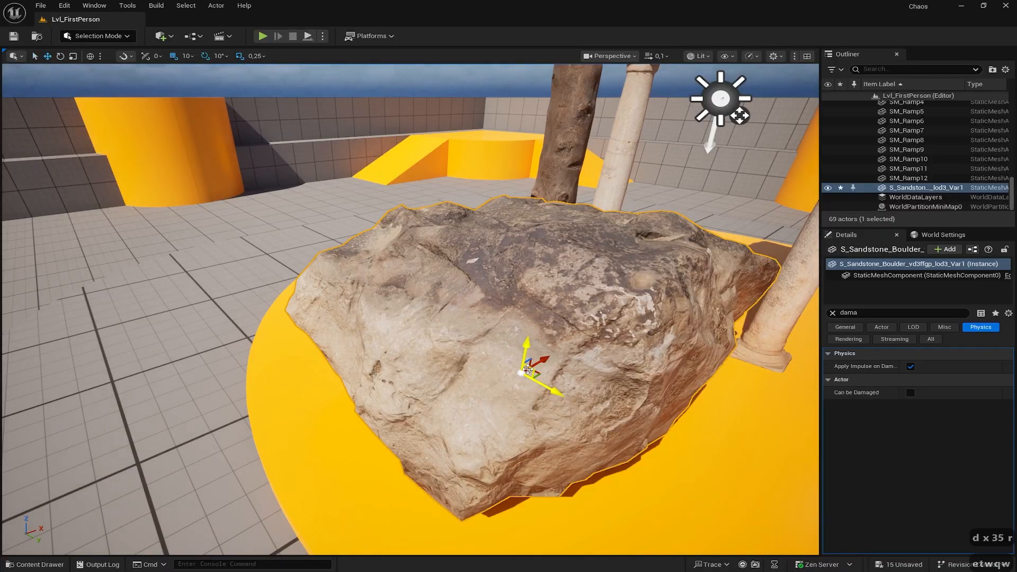
pyautogui.press('e')
pyautogui.press('r')
pyautogui.moveTo(522, 373); pyautogui.dragTo(503, 386)
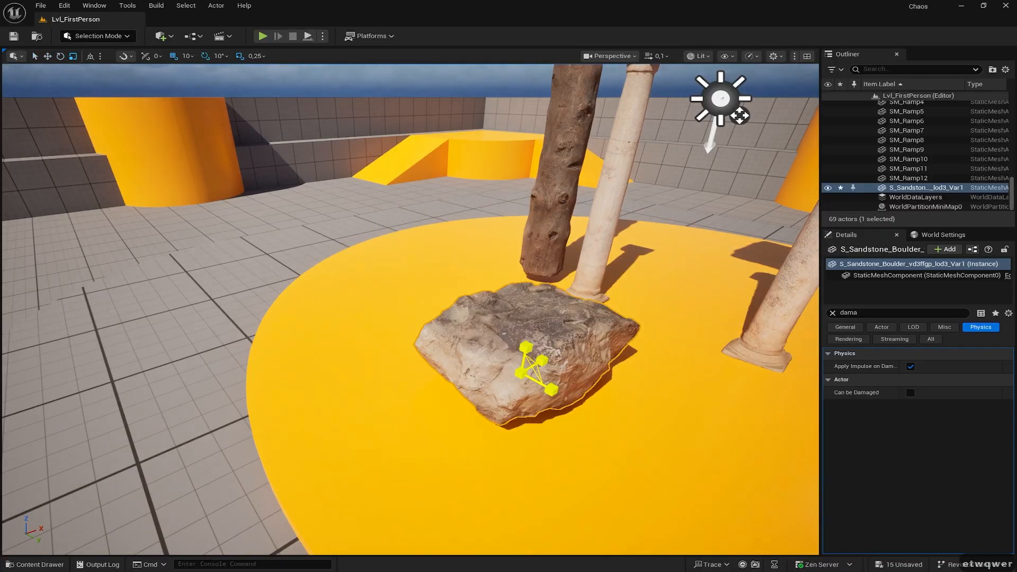
# Step: Clear the boulder's "dama" property filter and open its static mesh asset for editing
pyautogui.press('d')
pyautogui.moveTo(577, 354); pyautogui.dragTo(408, 376, button='right')
pyautogui.press('w')
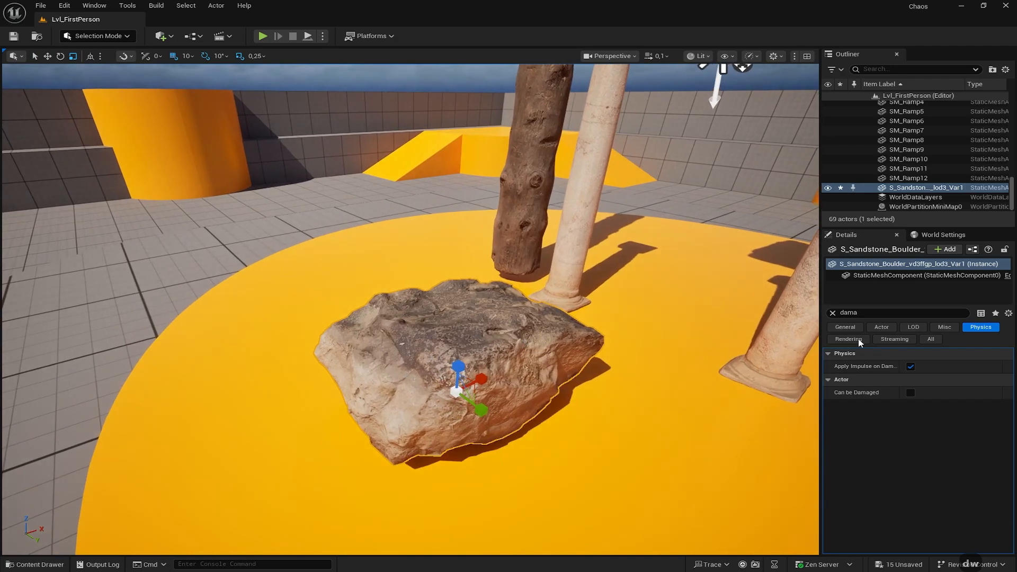
pyautogui.click(833, 313)
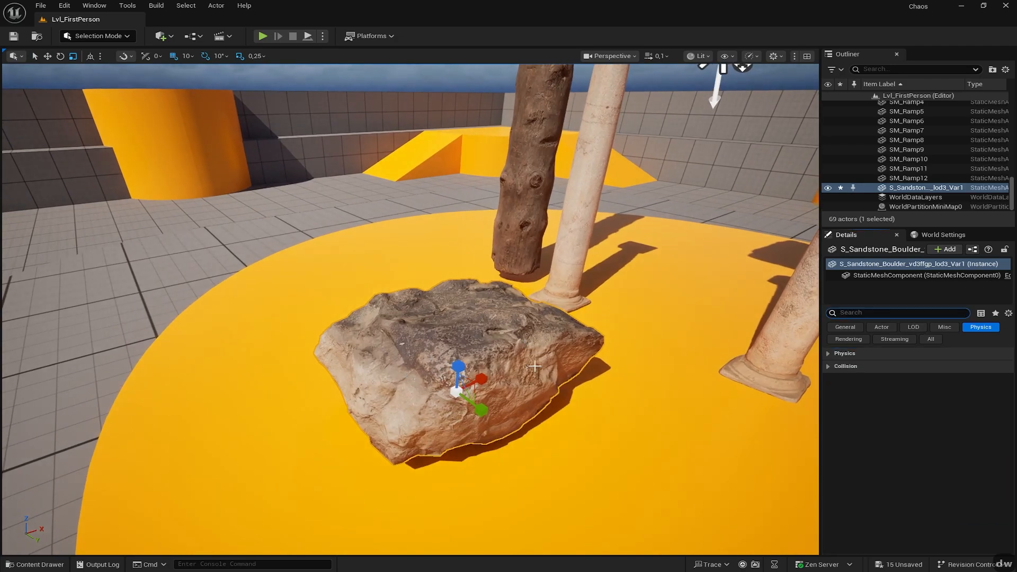
pyautogui.click(520, 339)
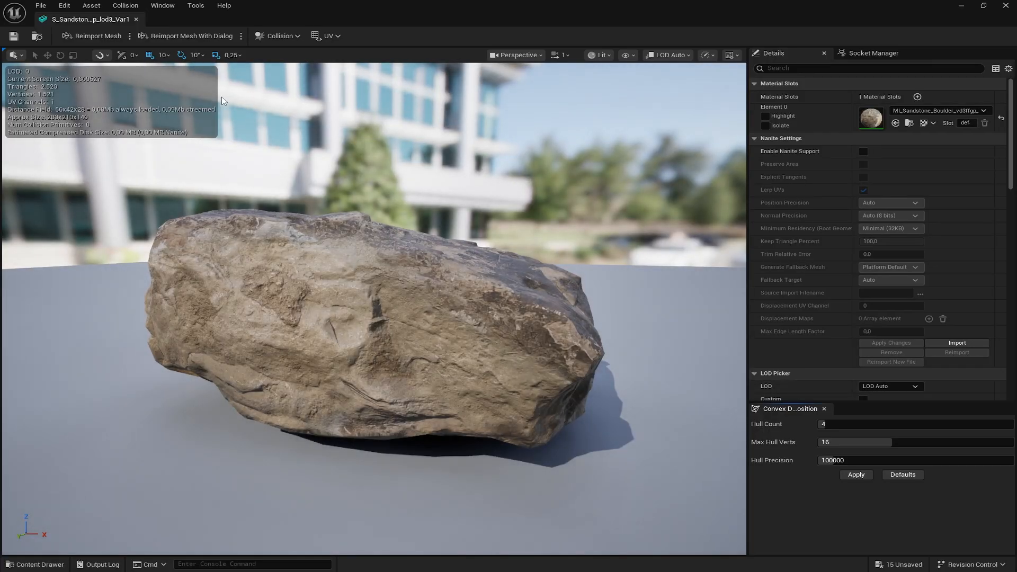
# Step: Generate Auto Convex Collision for the boulder mesh with Hull Count 4, Max Hull Verts 16 and Hull Precision 100000
pyautogui.click(286, 36)
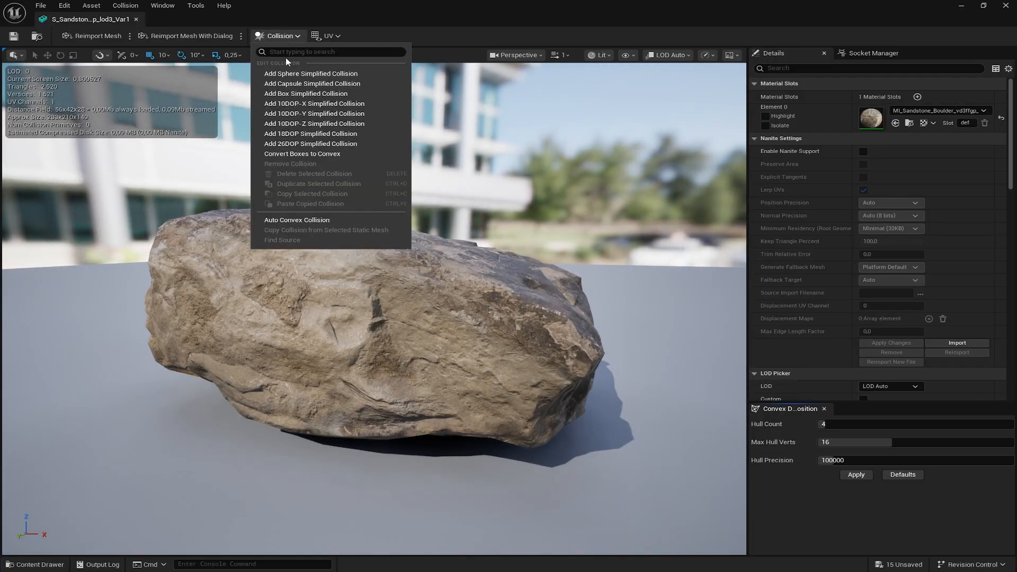
pyautogui.click(302, 220)
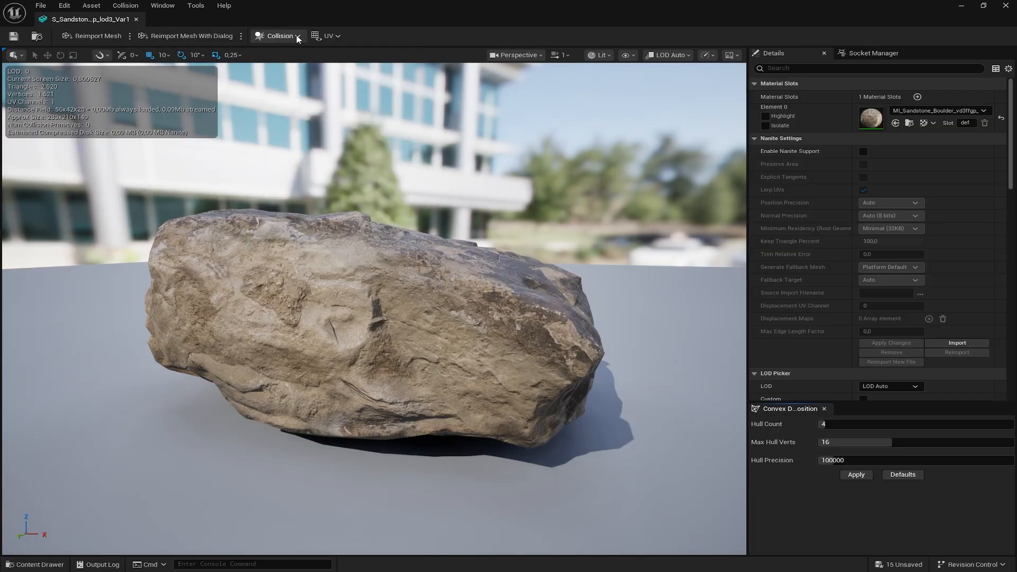
pyautogui.click(281, 36)
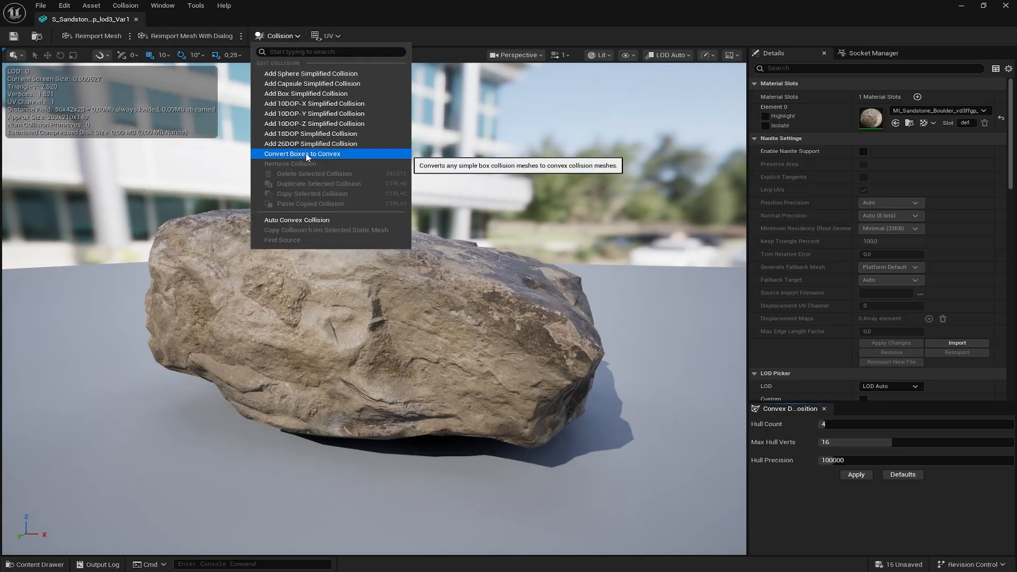
pyautogui.click(870, 511)
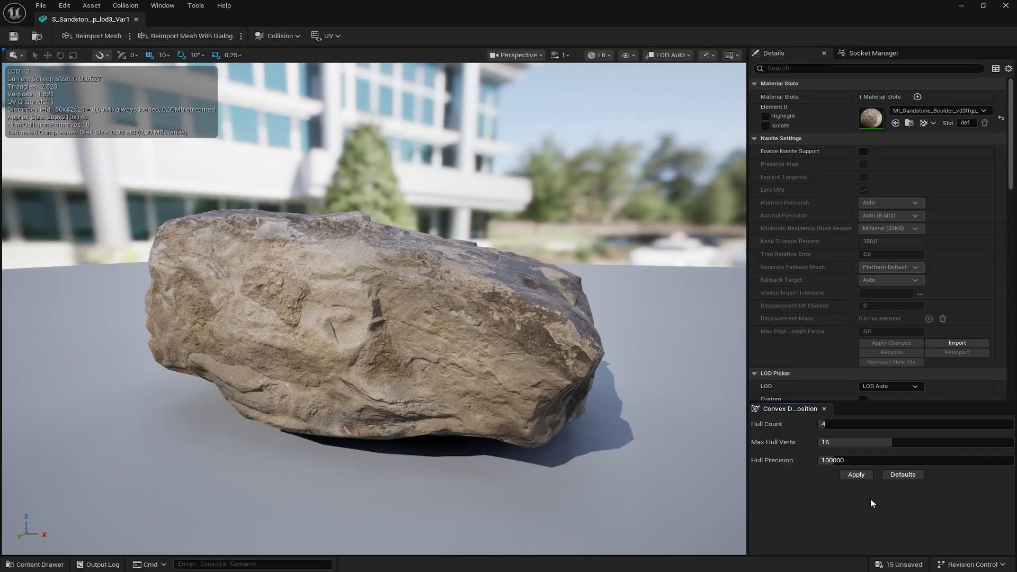
pyautogui.click(856, 476)
pyautogui.moveTo(392, 246); pyautogui.dragTo(666, 374)
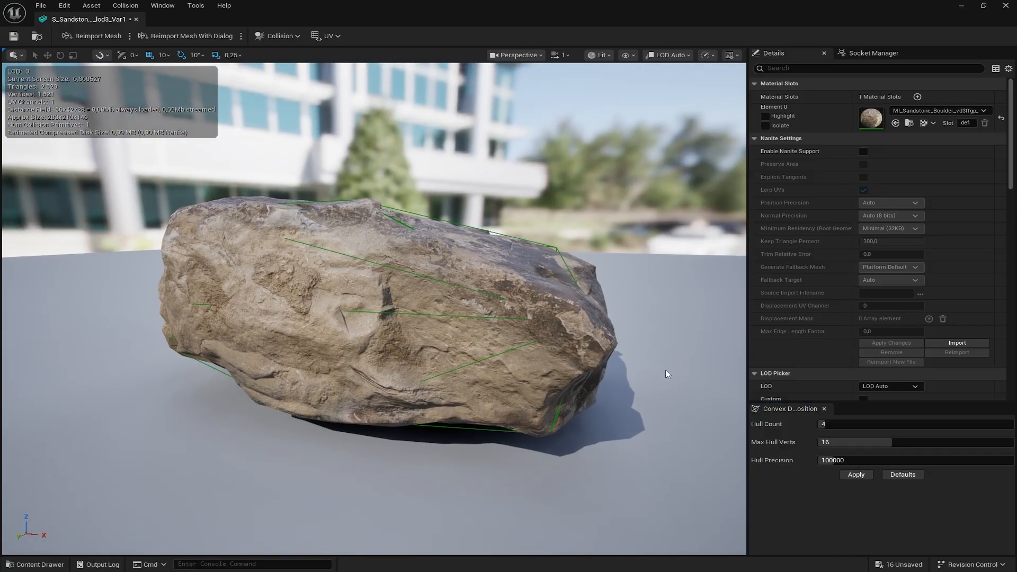
# Step: Regenerate the boulder's convex collision with Hull Count 7, Max Hull Verts 23 and Hull Precision 240000, and inspect the hulls up close
pyautogui.click(841, 425)
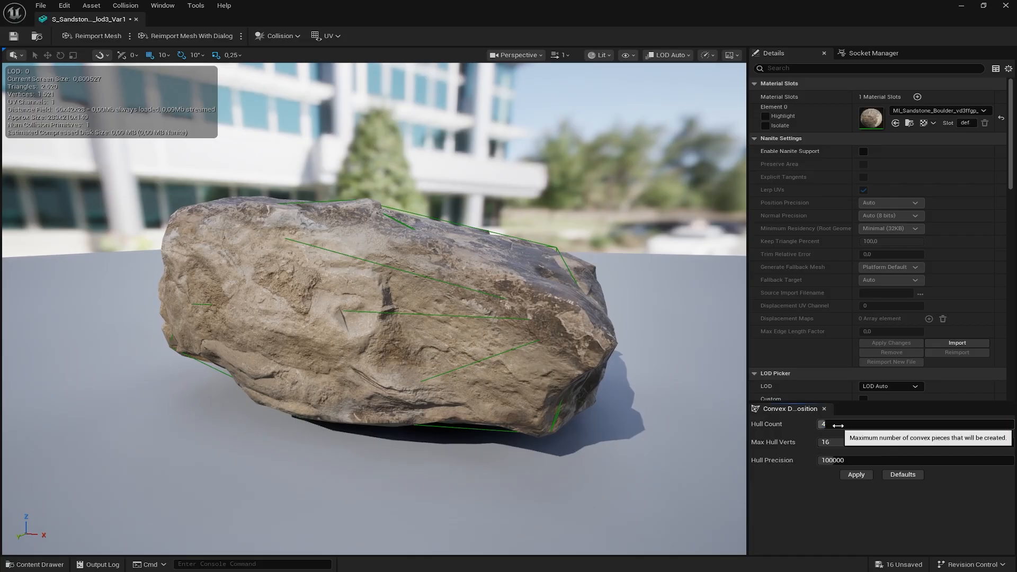
pyautogui.moveTo(829, 426); pyautogui.dragTo(842, 425)
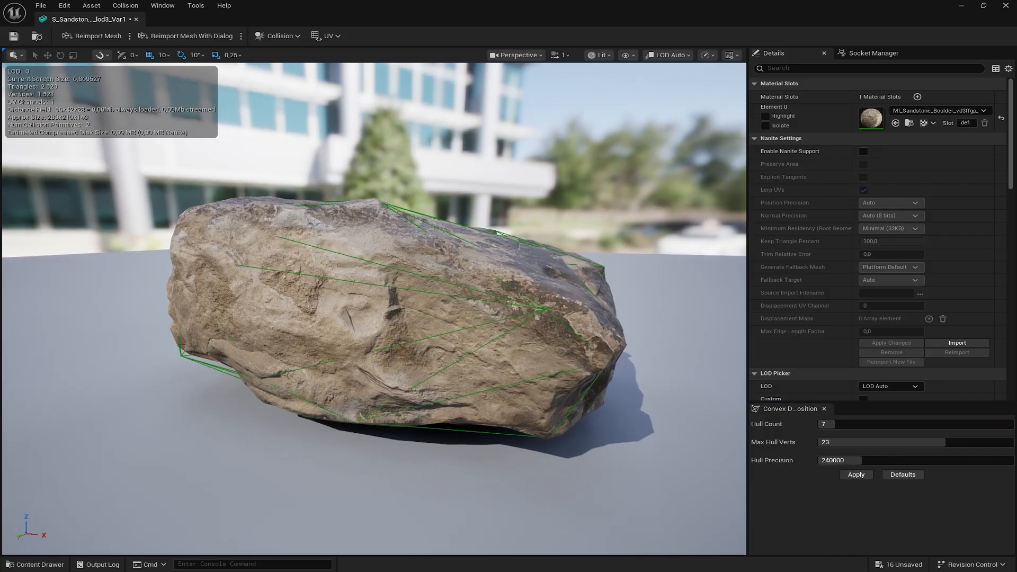
pyautogui.moveTo(371, 307); pyautogui.dragTo(579, 362, button='right')
pyautogui.press('w')
pyautogui.press('w')
pyautogui.press('w')
pyautogui.press('w')
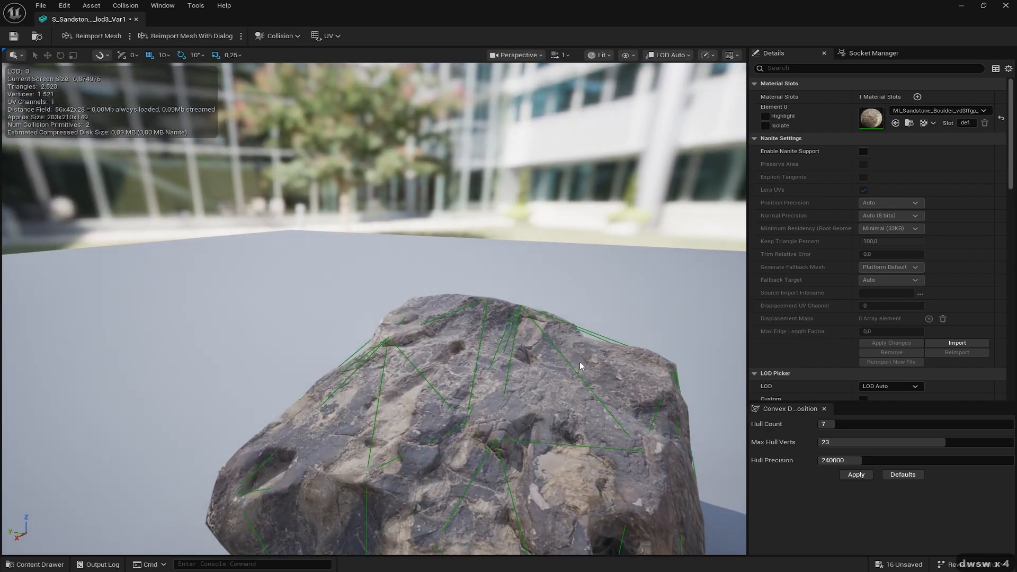
# Step: Raise the convex Hull Count to 26, apply it to the boulder mesh, and close the mesh editor
pyautogui.click(862, 475)
pyautogui.press('a')
pyautogui.press('s')
pyautogui.moveTo(573, 380)
pyautogui.mouseDown(button='right')
pyautogui.moveTo(593, 397)
pyautogui.moveTo(601, 379)
pyautogui.moveTo(580, 361)
pyautogui.mouseUp(button='right')
pyautogui.press('w')
pyautogui.press('w')
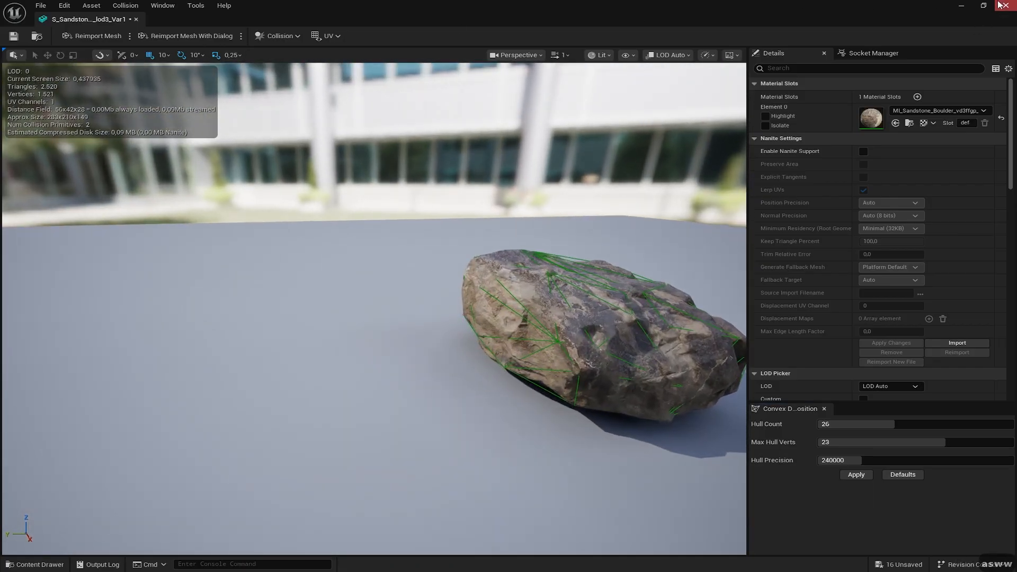
pyautogui.click(1002, 5)
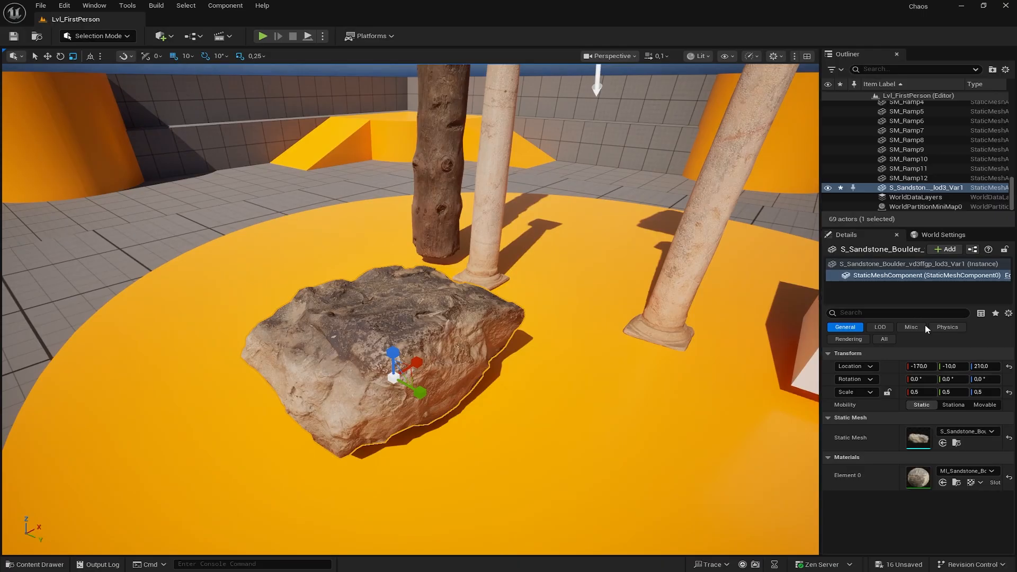
# Step: Enable Simulate Physics on the boulder's StaticMeshComponent and raise the boulder above the yellow platform
pyautogui.click(947, 327)
pyautogui.click(907, 367)
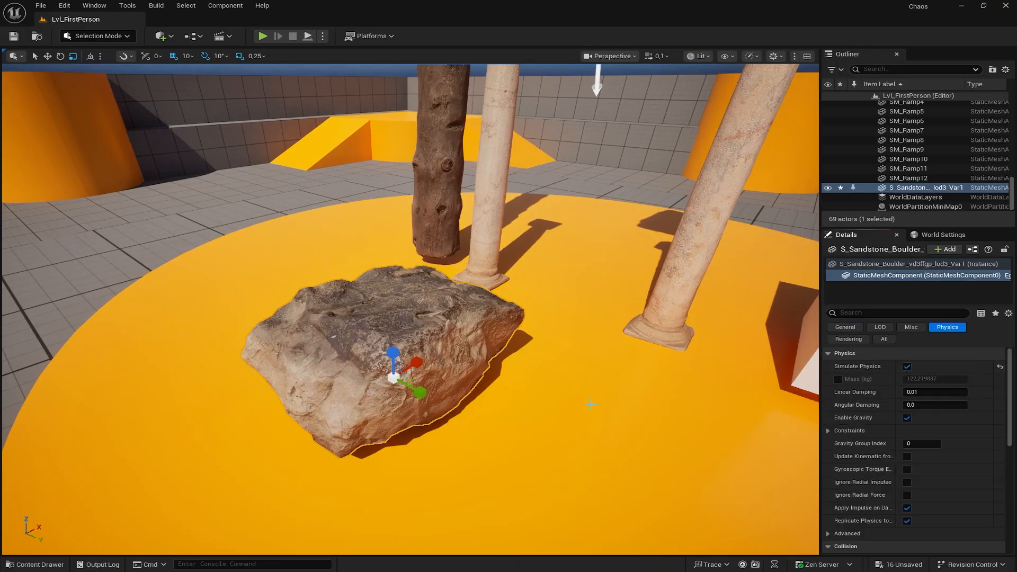
pyautogui.press('a')
pyautogui.moveTo(595, 404); pyautogui.dragTo(715, 370, button='right')
pyautogui.press('a')
pyautogui.moveTo(506, 440)
pyautogui.mouseDown(button='right')
pyautogui.moveTo(551, 477)
pyautogui.moveTo(516, 435)
pyautogui.moveTo(506, 441)
pyautogui.mouseUp(button='right')
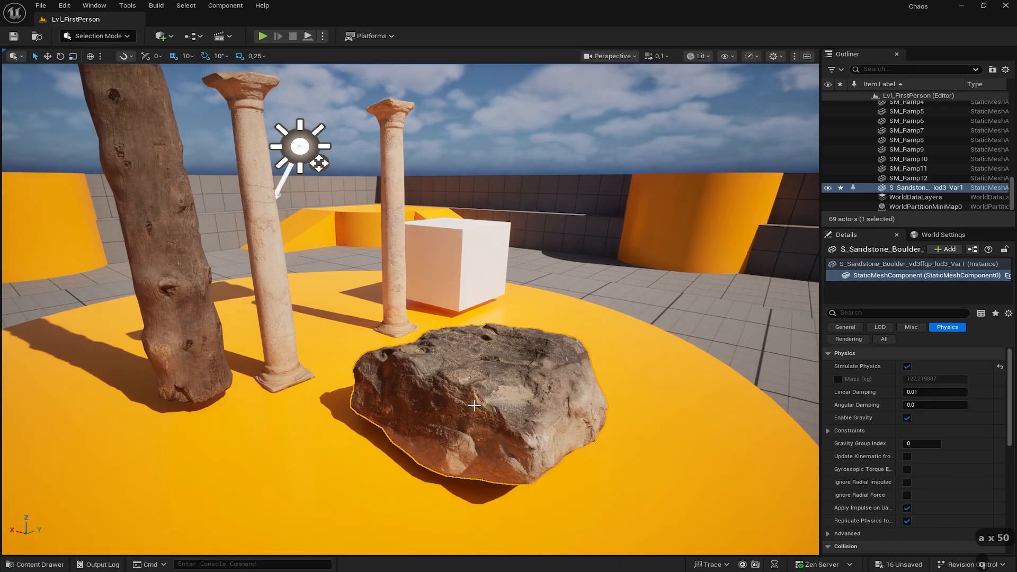
pyautogui.moveTo(471, 405); pyautogui.dragTo(477, 328)
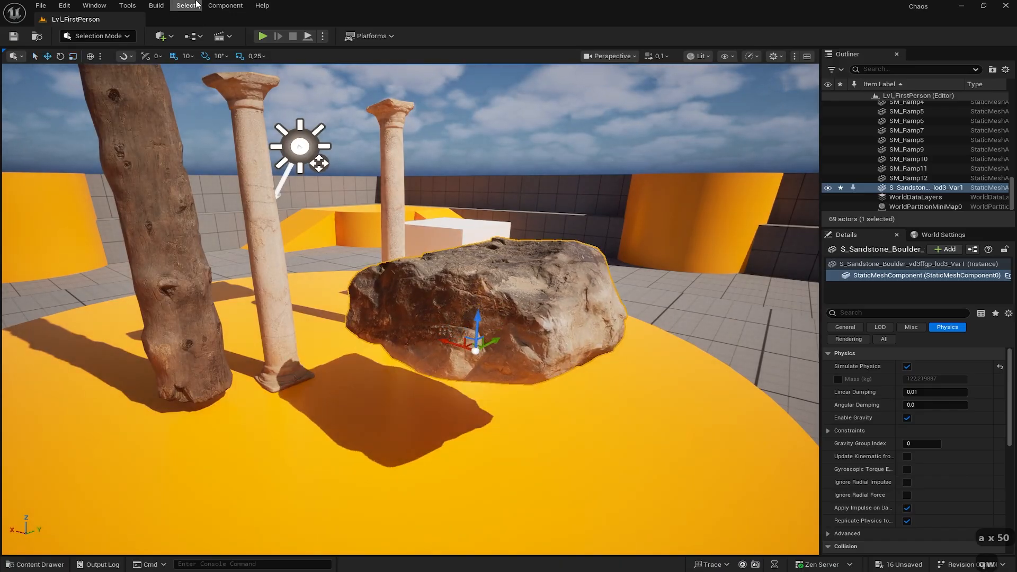
# Step: Play the level to test the boulder's physics, stop it, and delete the white cube
pyautogui.click(263, 36)
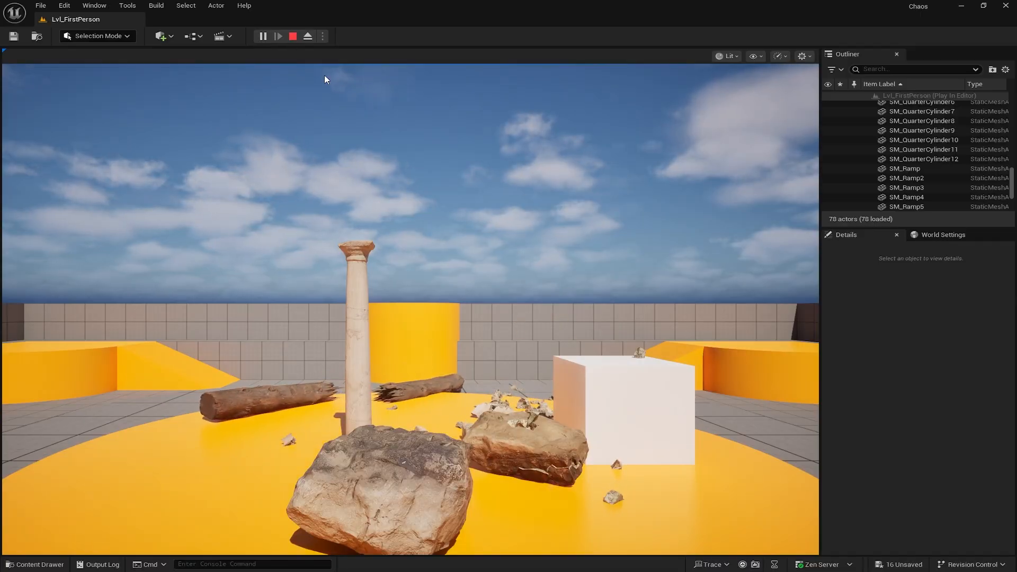
pyautogui.click(293, 36)
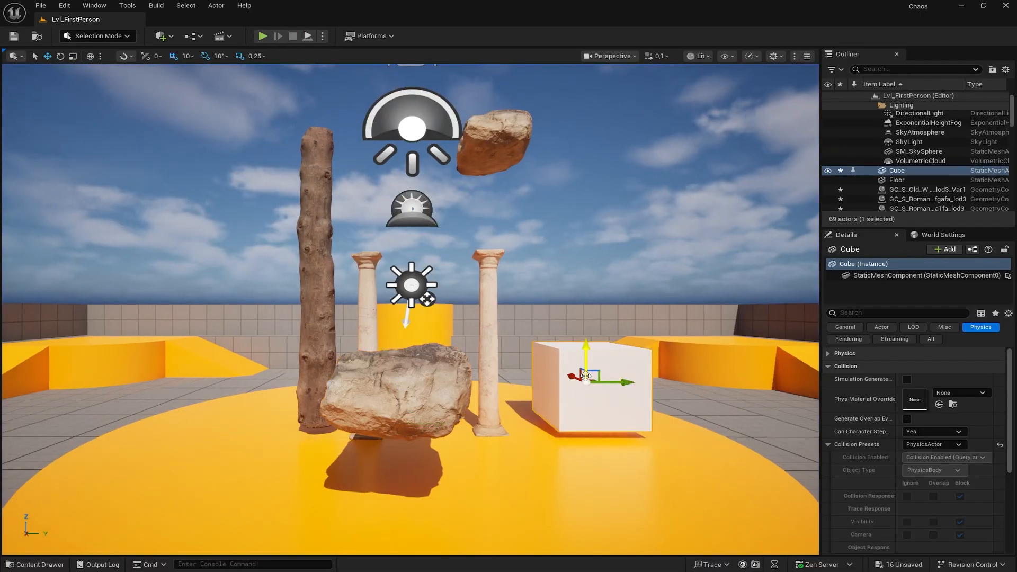
pyautogui.press('Delete')
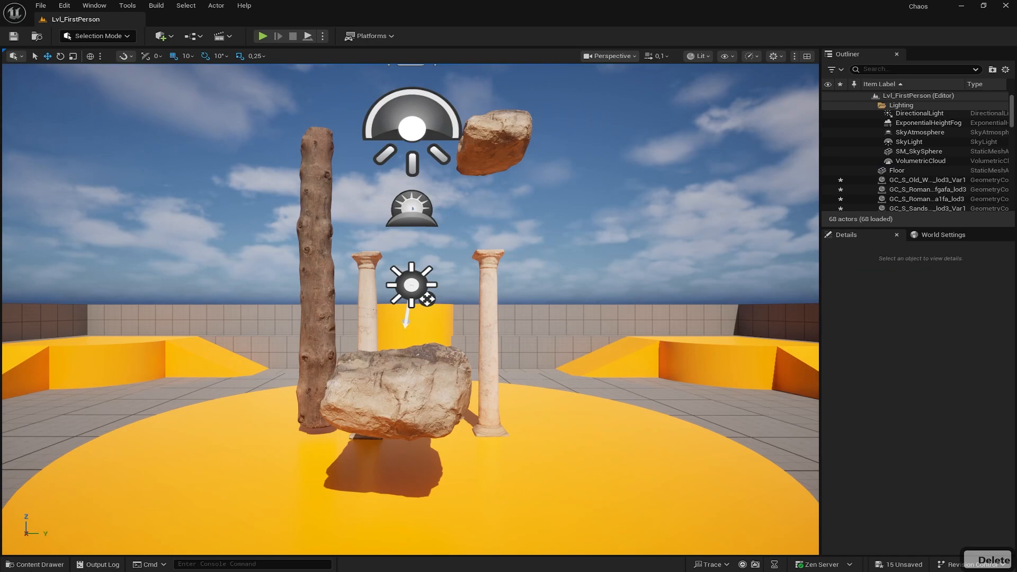
# Step: Find the Field System plugin with the search "field", enable it, and restart the editor, saving all the listed content
pyautogui.click(94, 6)
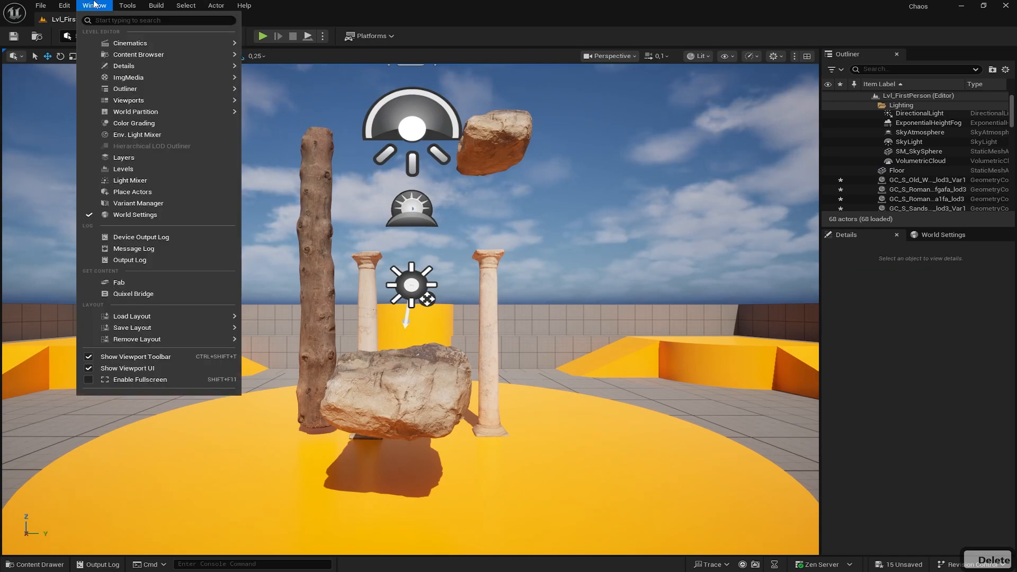
pyautogui.moveTo(64, 6)
pyautogui.click(90, 164)
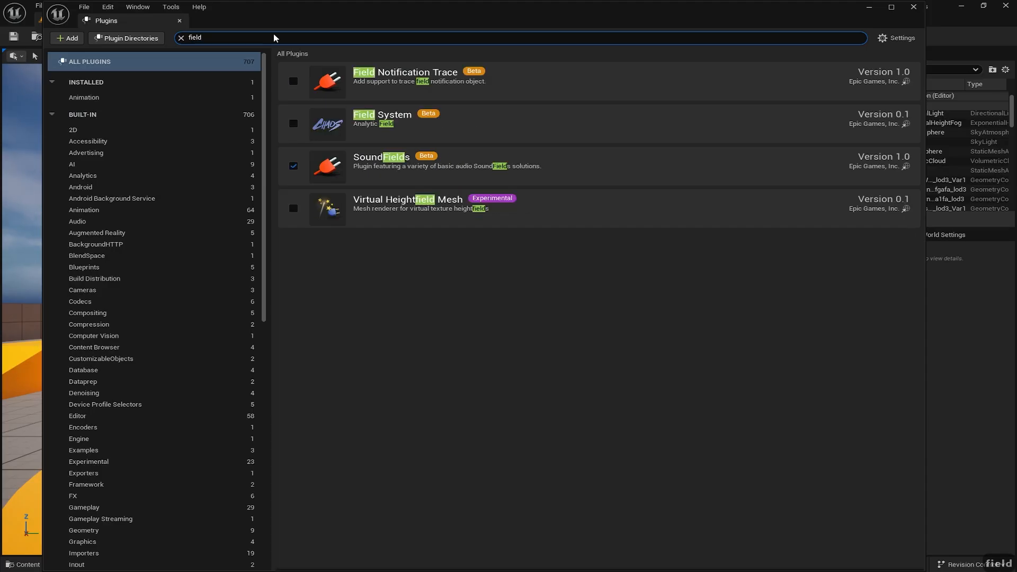
pyautogui.click(292, 124)
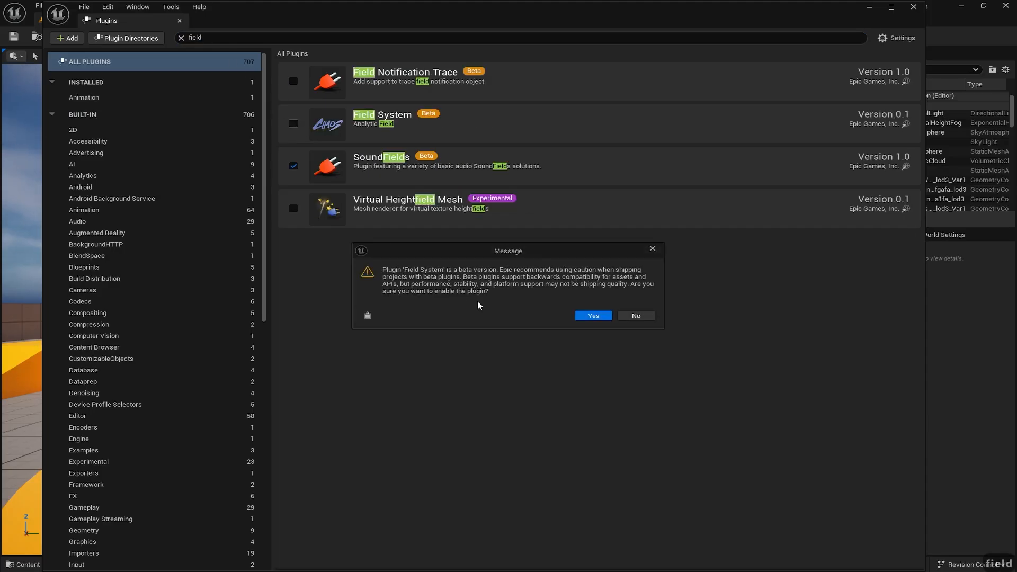
pyautogui.click(609, 318)
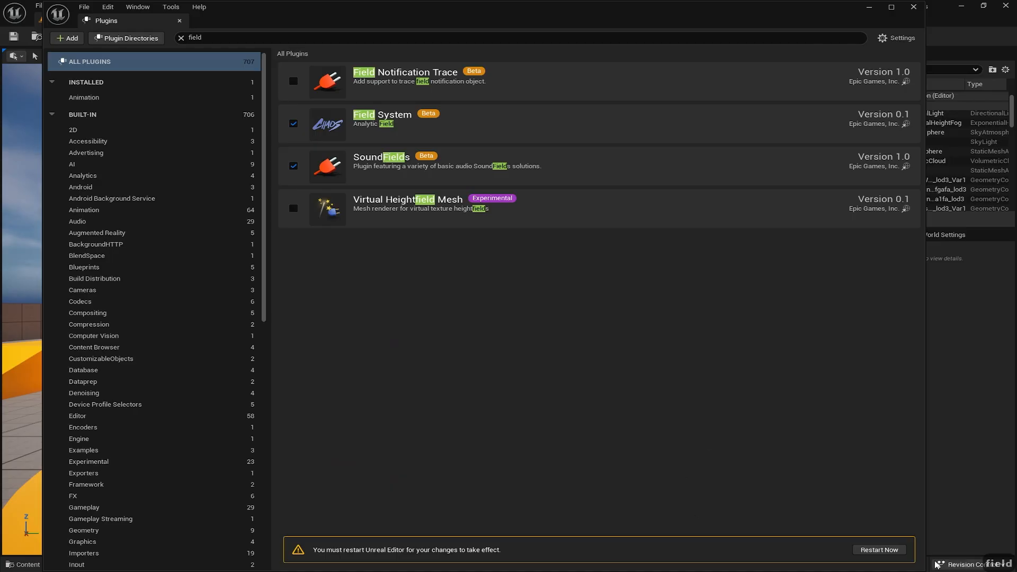
pyautogui.click(903, 551)
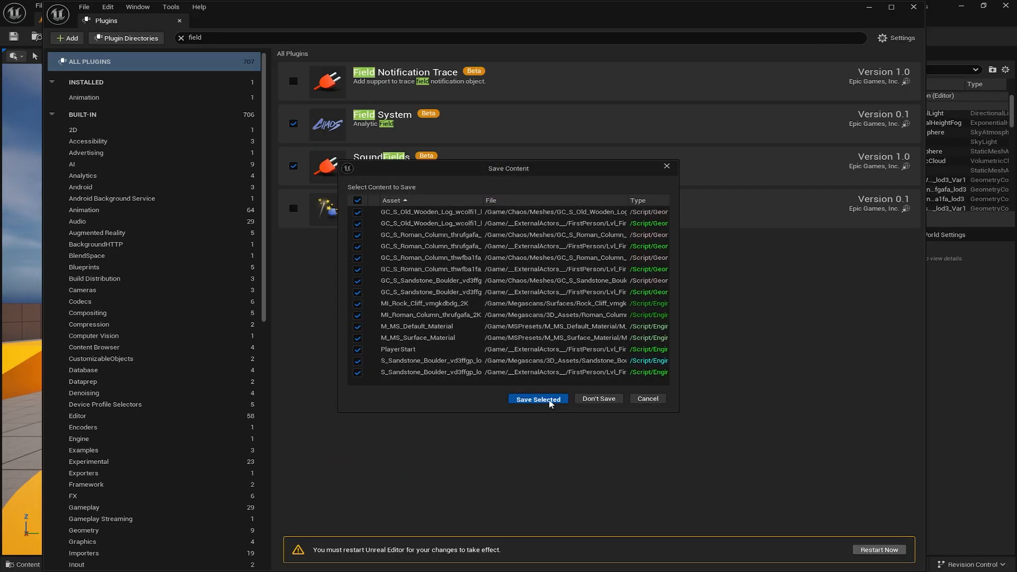
pyautogui.click(556, 400)
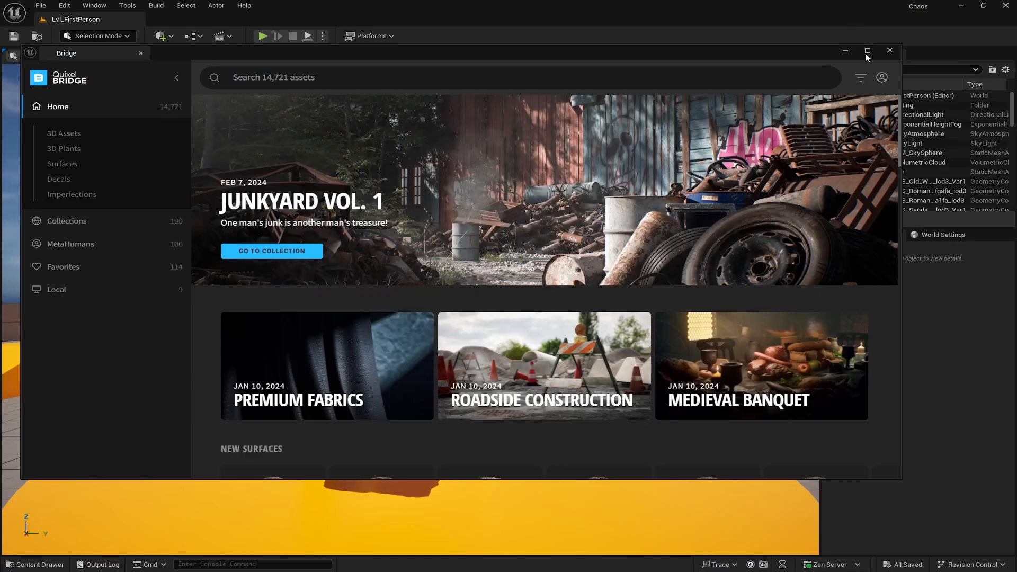
# Step: Close Bridge, search all content for "master", and place FS_MasterField on the yellow platform beside the boulder
pyautogui.click(889, 50)
pyautogui.moveTo(458, 344); pyautogui.dragTo(542, 461, button='right')
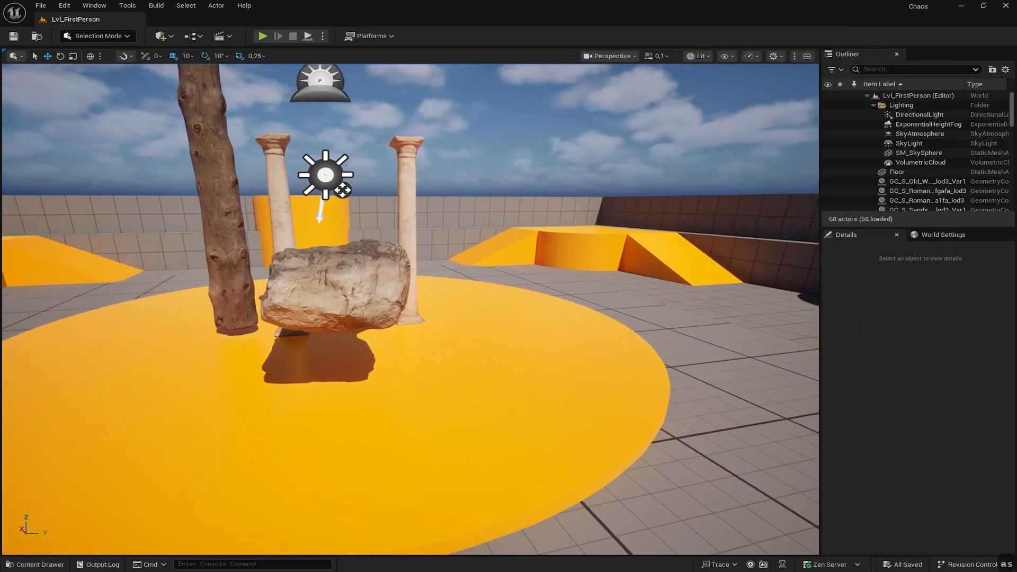
pyautogui.click(34, 564)
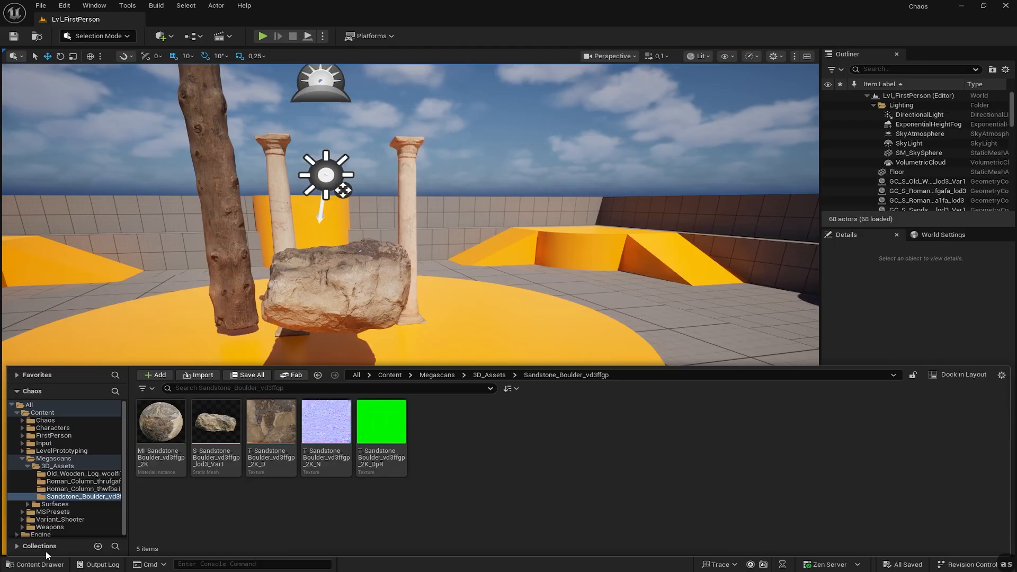
pyautogui.click(1001, 375)
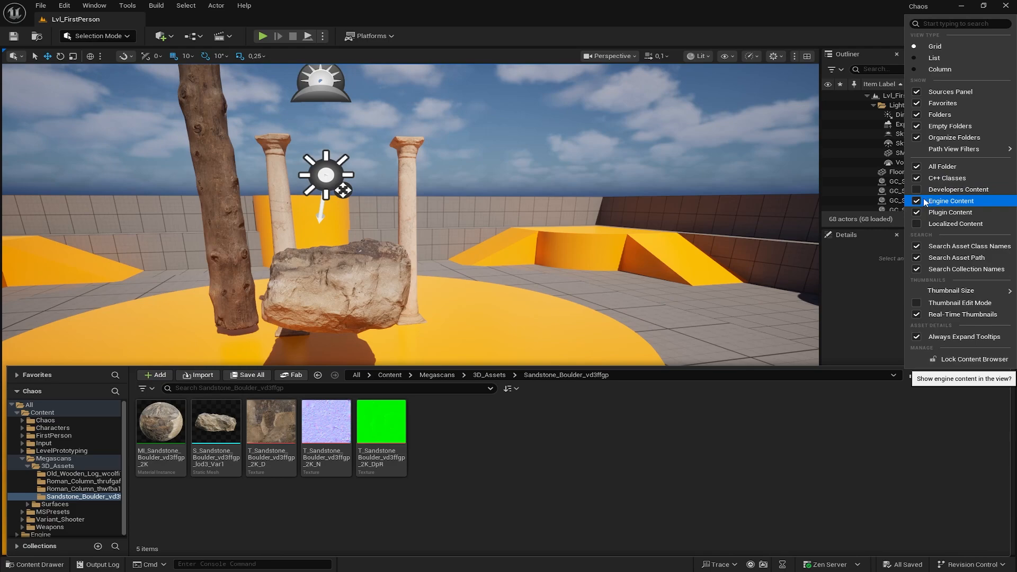
pyautogui.click(756, 460)
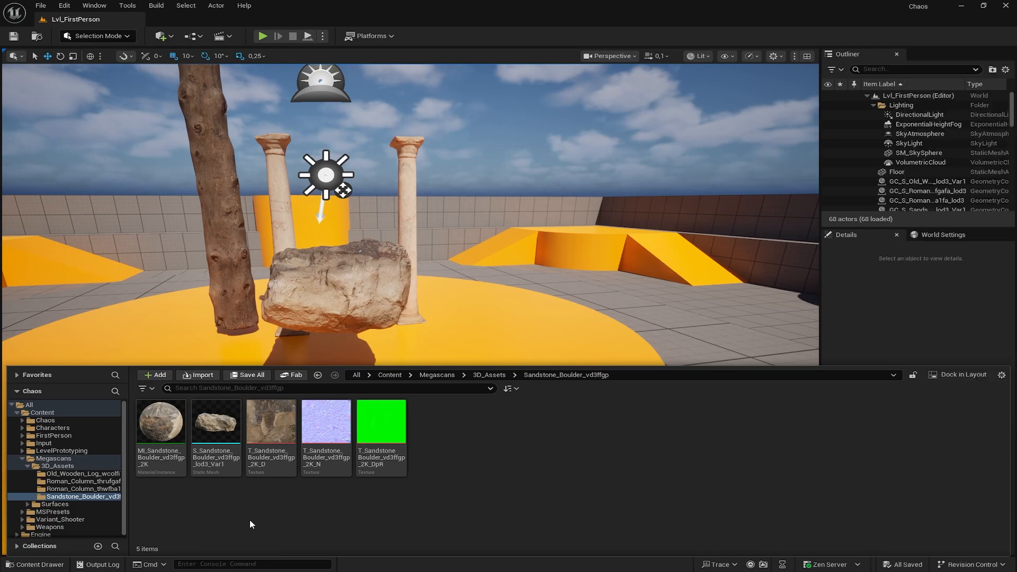
pyautogui.click(30, 405)
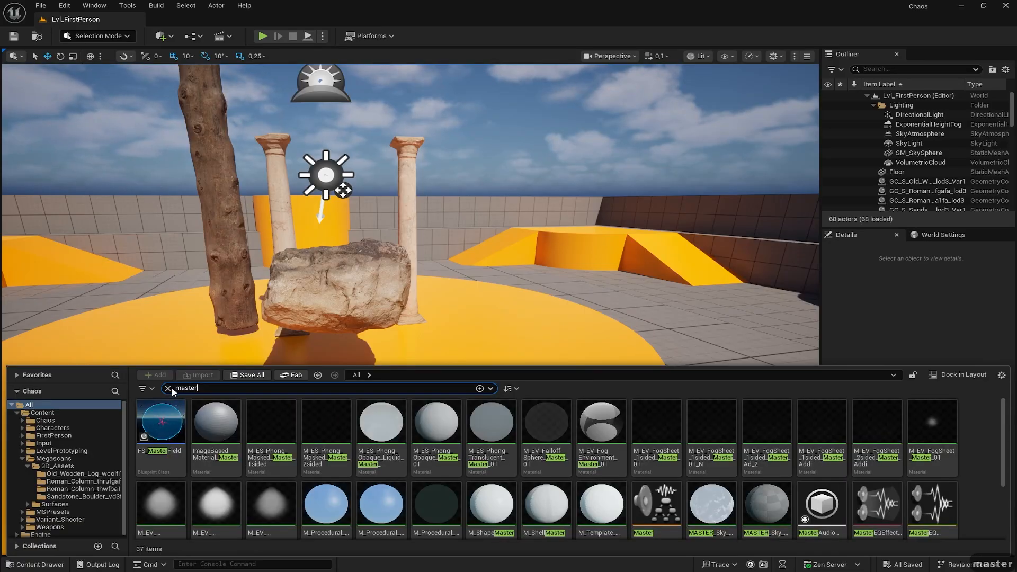
pyautogui.moveTo(167, 425); pyautogui.dragTo(534, 294)
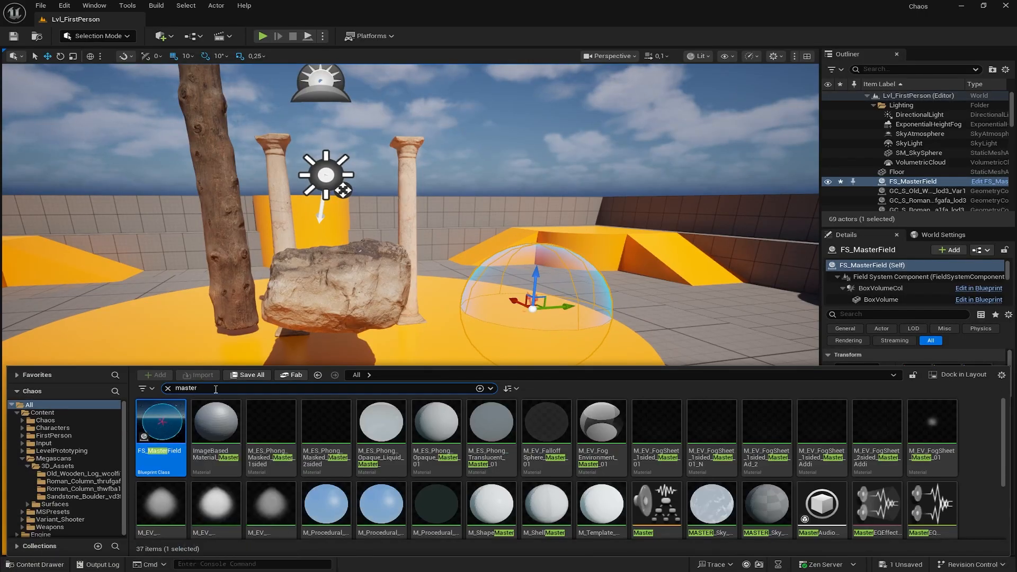
# Step: Search all content for "anchor" and place FS_AnchorField_Generic in the level
pyautogui.click(165, 384)
pyautogui.write('anchor')
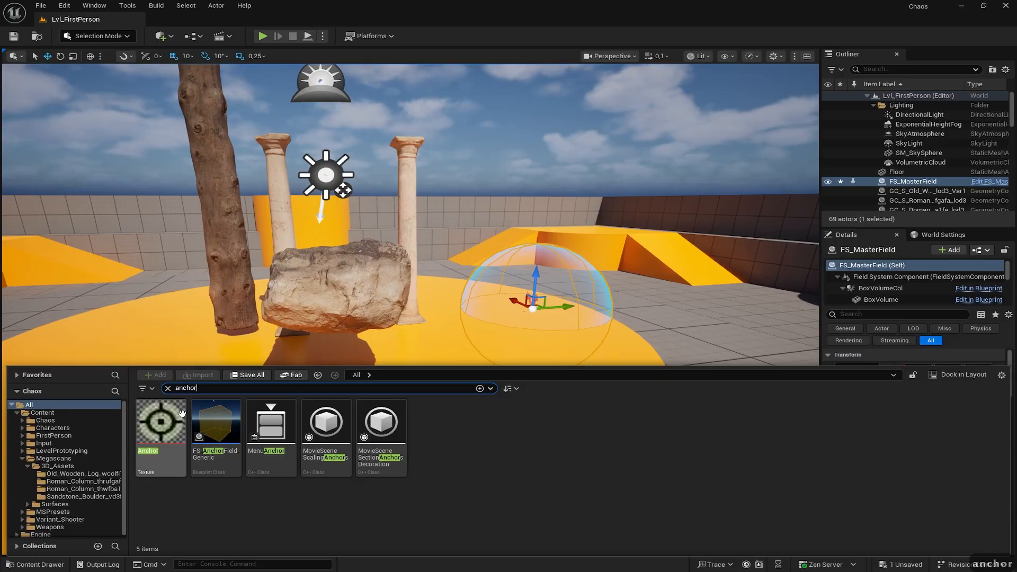
pyautogui.moveTo(217, 423); pyautogui.dragTo(199, 359)
# Step: Move FS_AnchorField_Generic to location 10, 90, 210 so its box encloses the base of the column farther from the log
pyautogui.moveTo(345, 356); pyautogui.dragTo(246, 426, button='right')
pyautogui.press('w')
pyautogui.press('d')
pyautogui.press('w')
pyautogui.press('a')
pyautogui.moveTo(249, 436); pyautogui.dragTo(573, 345)
pyautogui.press('d')
pyautogui.press('w')
pyautogui.moveTo(637, 408); pyautogui.dragTo(569, 358, button='right')
pyautogui.press('d')
pyautogui.press('d')
pyautogui.press('d')
pyautogui.press('s')
pyautogui.moveTo(635, 377)
pyautogui.mouseDown(button='right')
pyautogui.moveTo(631, 296)
pyautogui.moveTo(634, 376)
pyautogui.mouseUp(button='right')
pyautogui.press('a')
pyautogui.press('s')
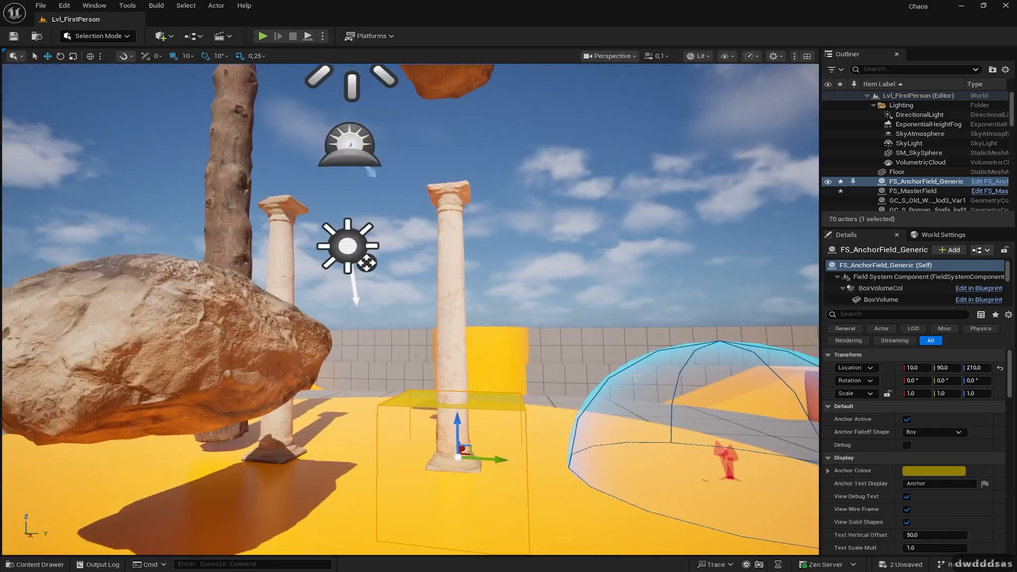
# Step: Examine how the anchor field's box surrounds the column base, and the position of the neighbouring column
pyautogui.click(442, 225)
pyautogui.moveTo(463, 119); pyautogui.dragTo(410, 122, button='right')
pyautogui.moveTo(500, 153); pyautogui.dragTo(493, 158, button='right')
pyautogui.moveTo(410, 236); pyautogui.dragTo(403, 235, button='right')
pyautogui.press('d')
pyautogui.press('d')
pyautogui.press('d')
pyautogui.press('d')
pyautogui.press('d')
pyautogui.press('d')
pyautogui.press('d')
pyautogui.press('d')
pyautogui.click(405, 236)
pyautogui.moveTo(444, 302); pyautogui.dragTo(456, 307, button='right')
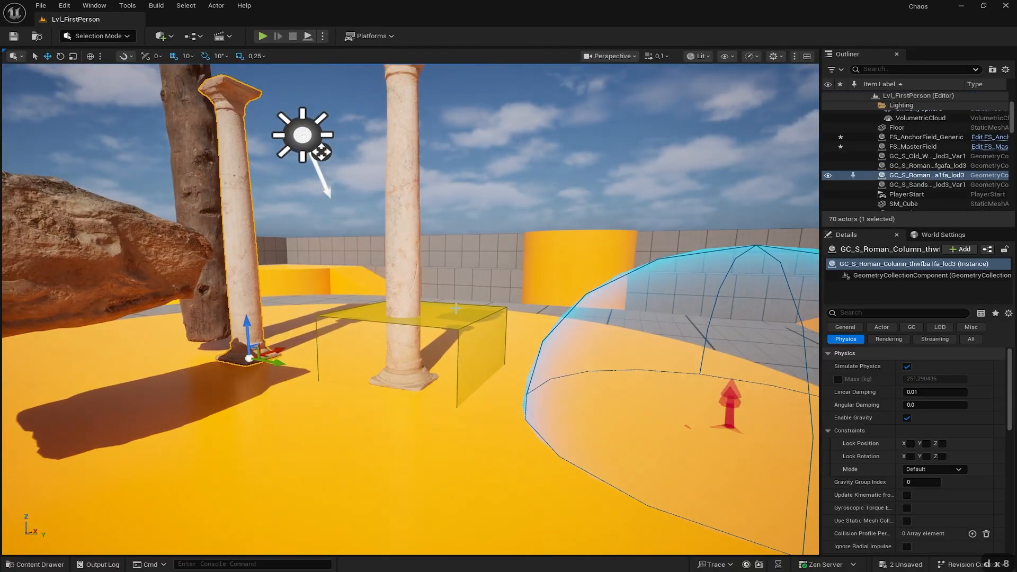
# Step: Find FS_MasterField among the level's actors with the search "mast" and select it
pyautogui.click(761, 407)
pyautogui.click(700, 248)
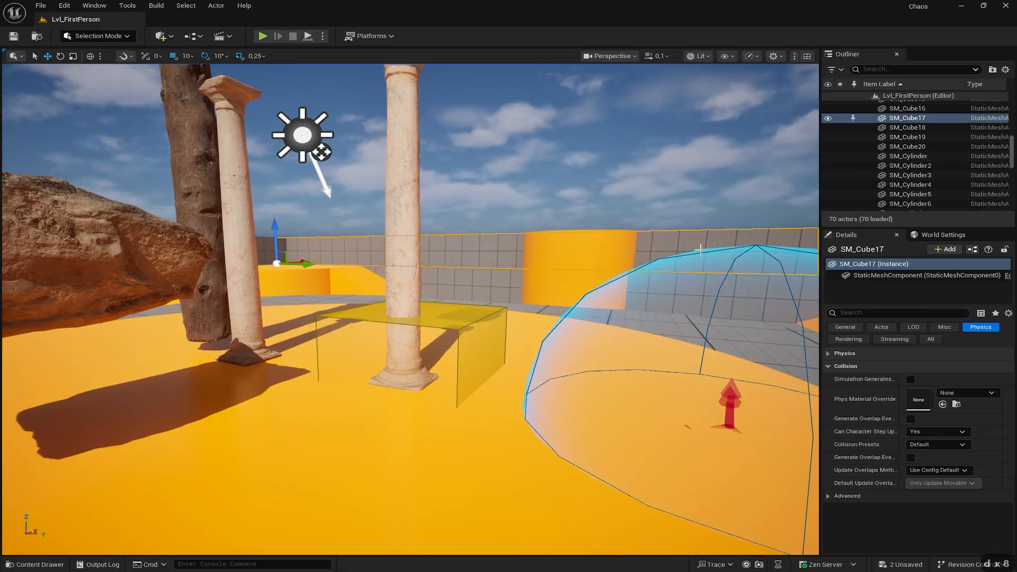
pyautogui.click(727, 323)
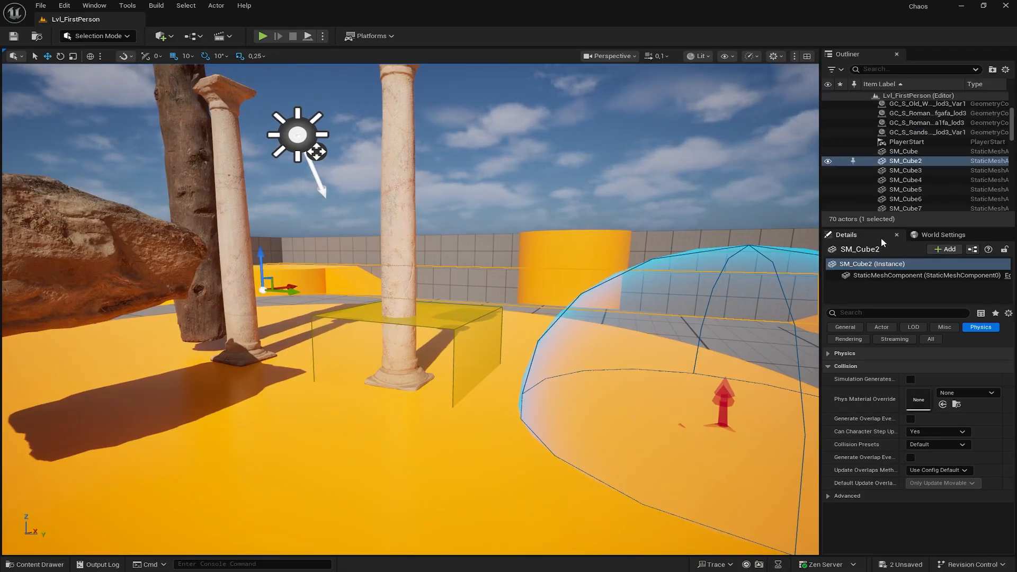
pyautogui.click(718, 424)
pyautogui.moveTo(718, 416); pyautogui.dragTo(811, 450, button='right')
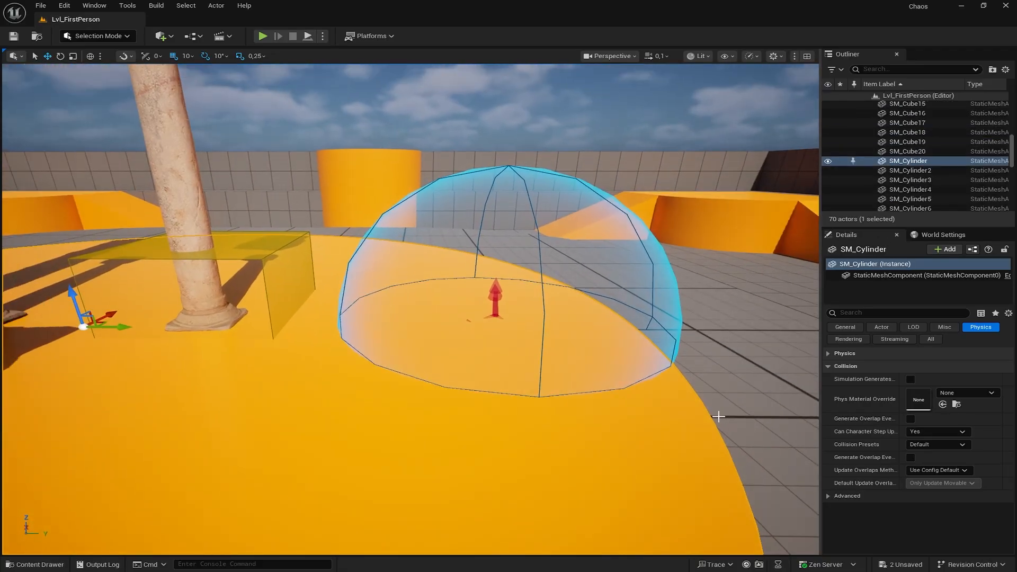
pyautogui.press('Escape')
pyautogui.click(892, 69)
pyautogui.write('mast')
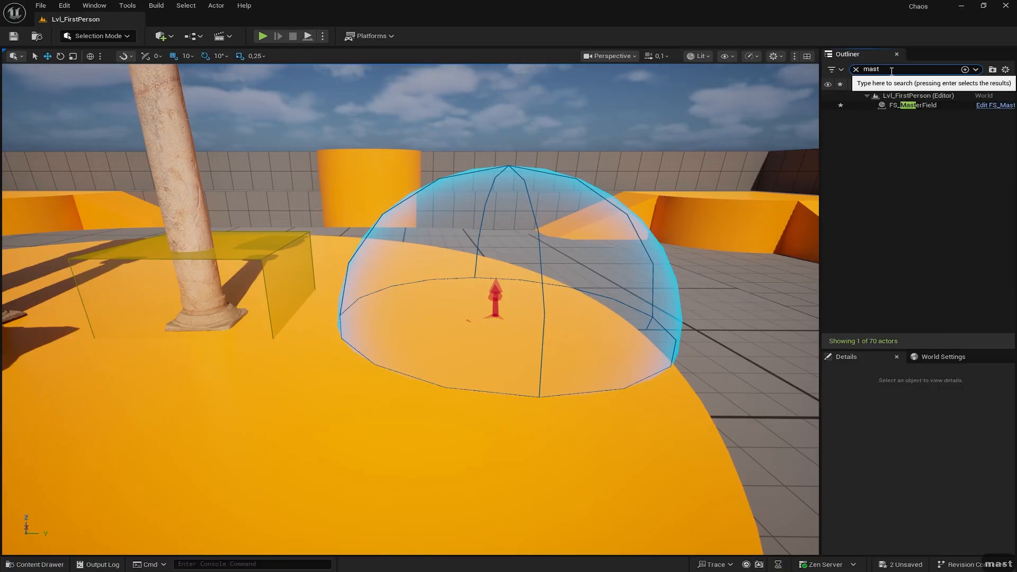
pyautogui.click(904, 105)
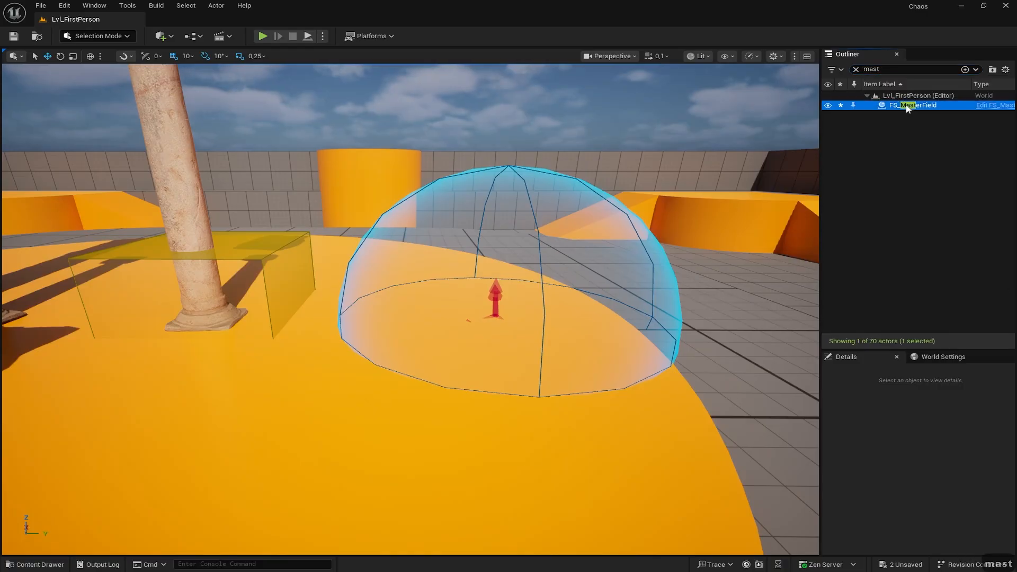
# Step: Raise FS_MasterField off the platform and place it around the column near the log, at location 0, -40, 340
pyautogui.moveTo(508, 307); pyautogui.dragTo(101, 192)
pyautogui.moveTo(127, 259); pyautogui.dragTo(21, 244, button='right')
pyautogui.press('a')
pyautogui.press('d')
pyautogui.press('w')
pyautogui.press('d')
pyautogui.moveTo(434, 254); pyautogui.dragTo(295, 305, button='right')
pyautogui.moveTo(305, 295); pyautogui.dragTo(461, 191)
pyautogui.press('a')
pyautogui.moveTo(460, 193); pyautogui.dragTo(480, 207, button='right')
pyautogui.press('w')
pyautogui.press('s')
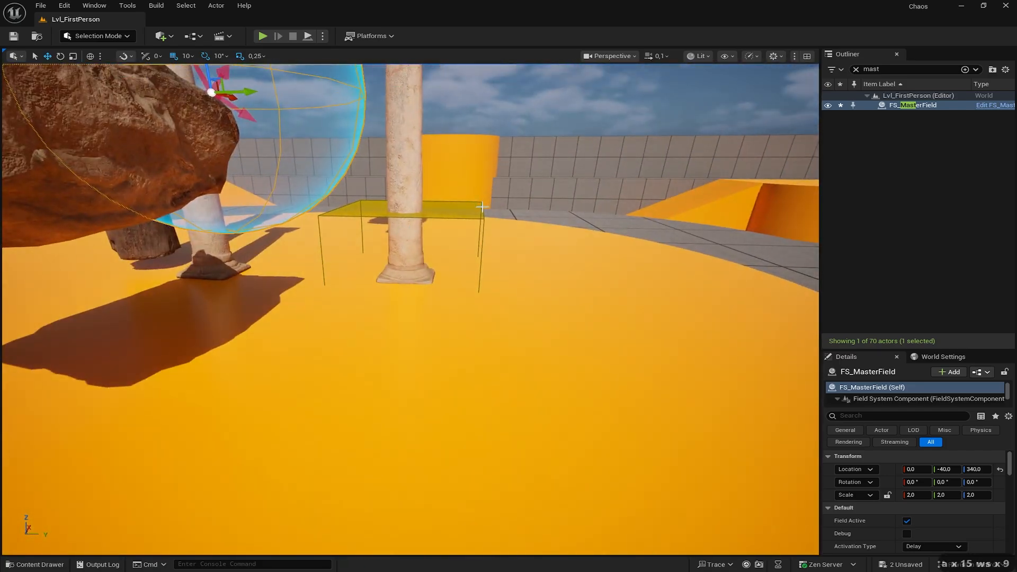
# Step: Select the column inside the anchor box, find its Initialization Fields with the search "init", and add one array element
pyautogui.click(440, 210)
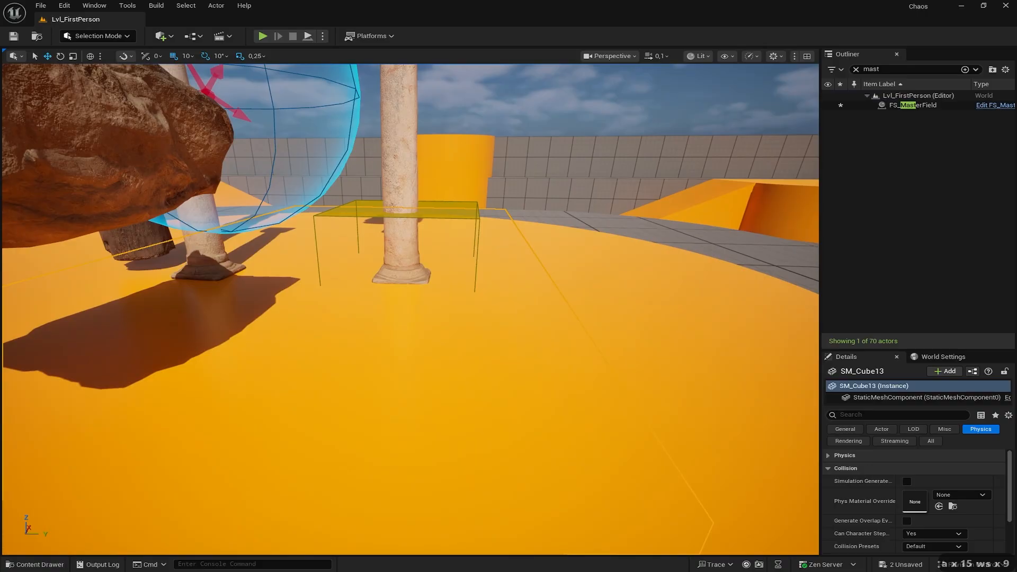
pyautogui.click(443, 203)
pyautogui.click(401, 233)
pyautogui.moveTo(401, 233); pyautogui.dragTo(419, 404, button='right')
pyautogui.press('d')
pyautogui.press('w')
pyautogui.press('d')
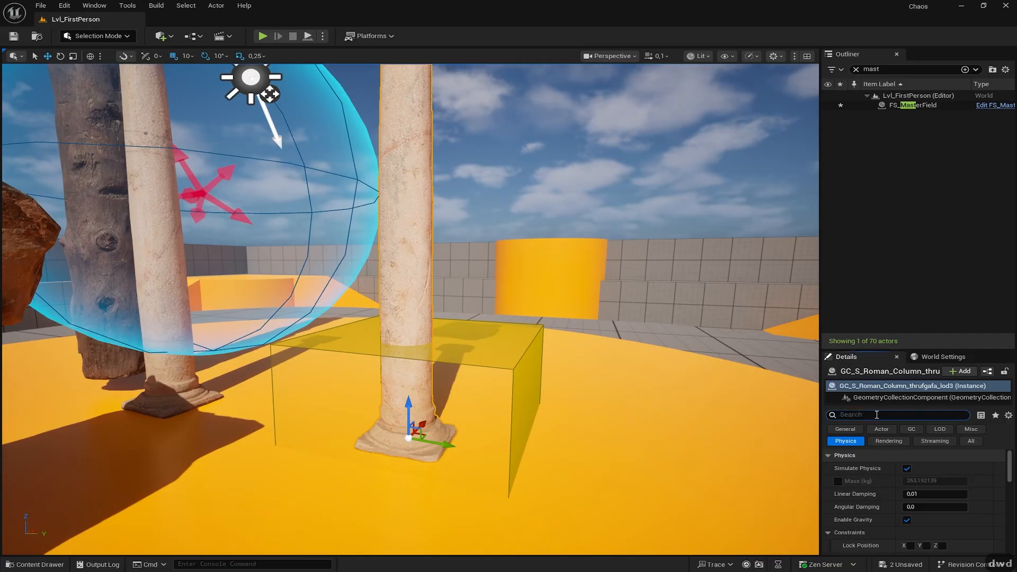
pyautogui.write('init')
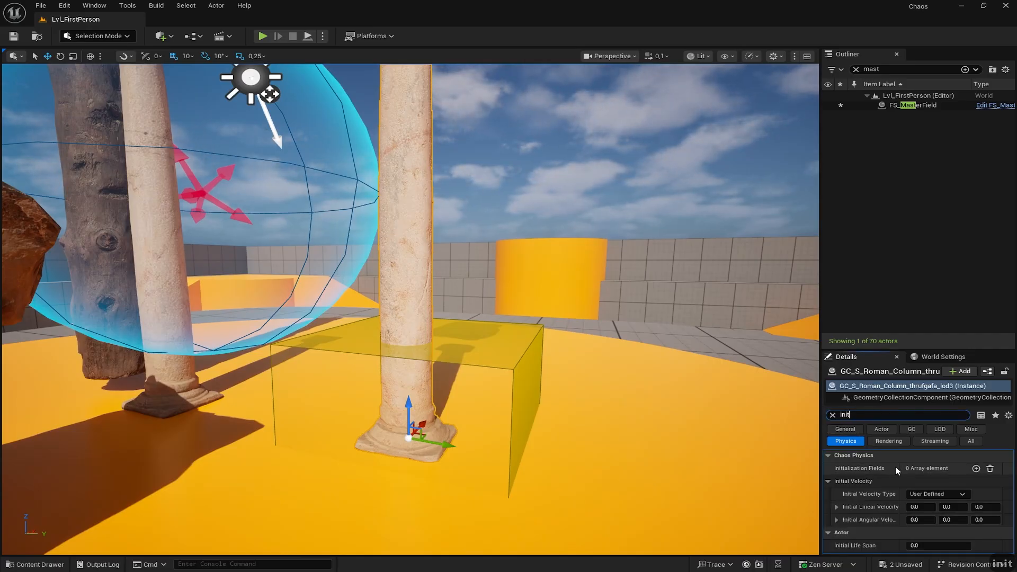
pyautogui.click(976, 468)
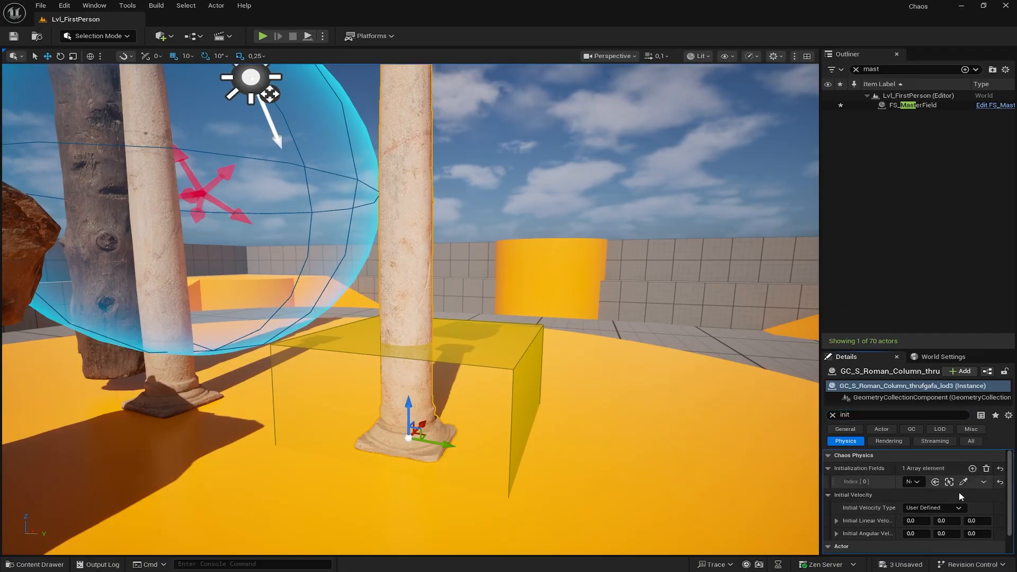
# Step: Widen the property area and assign FS_AnchorField_Generic to the column's Initialization Fields index 0
pyautogui.click(817, 469)
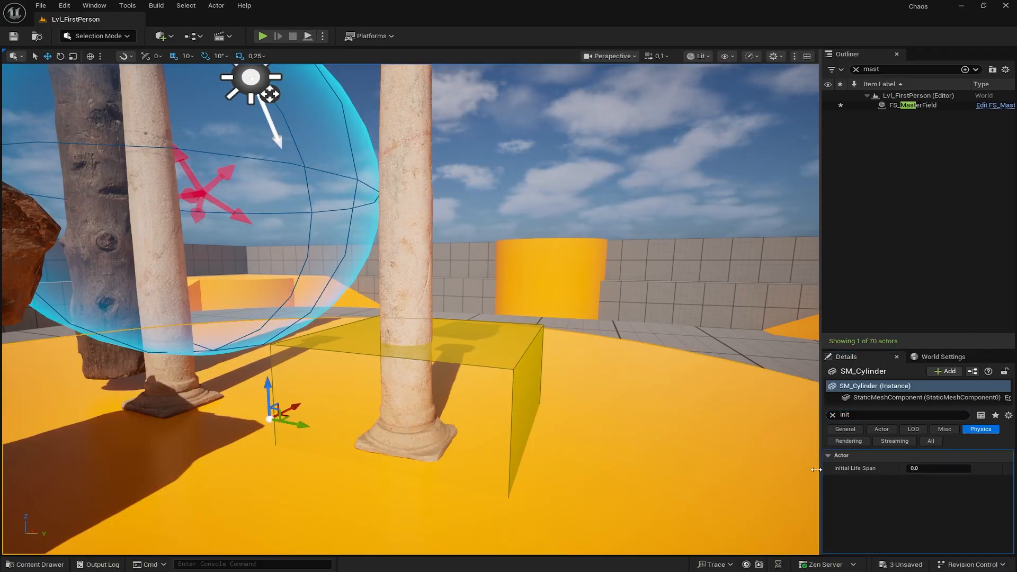
pyautogui.moveTo(816, 469); pyautogui.dragTo(734, 469)
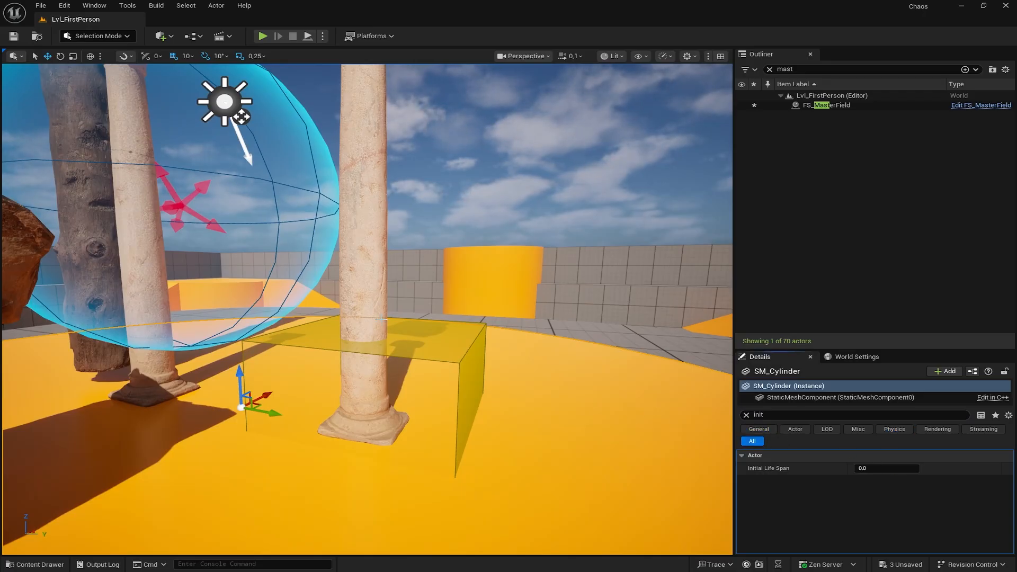
pyautogui.click(380, 318)
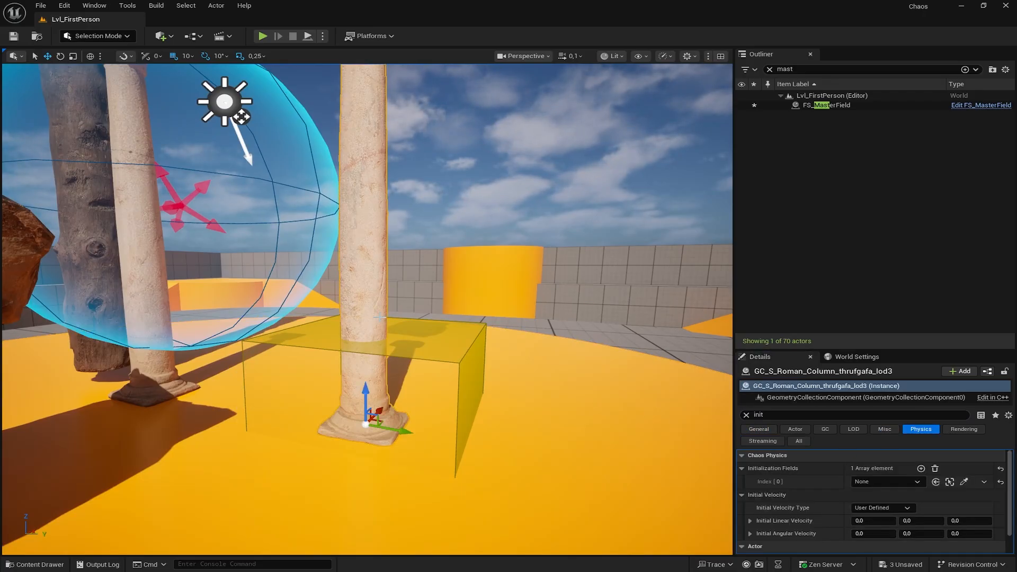
pyautogui.click(895, 486)
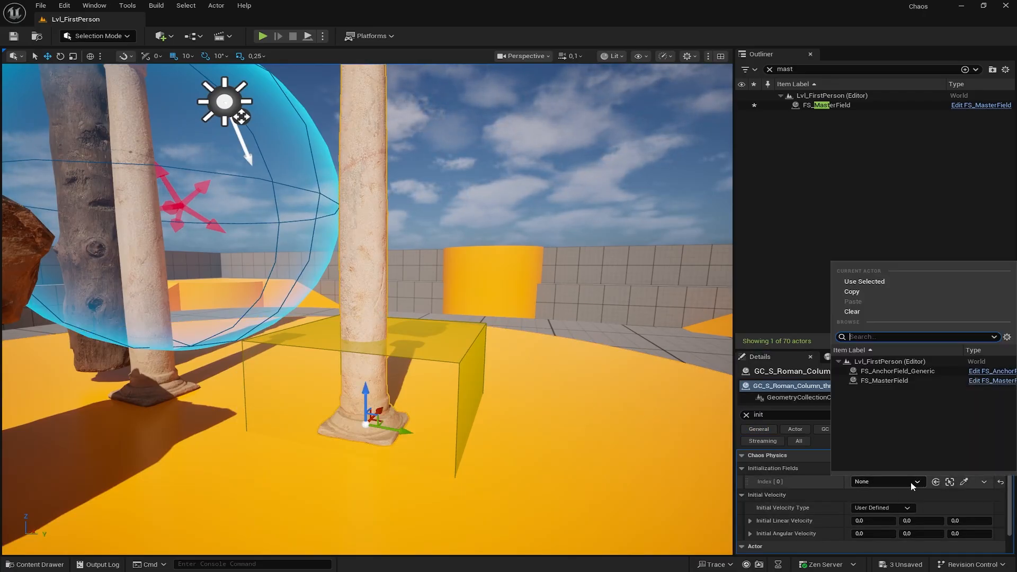
pyautogui.click(895, 372)
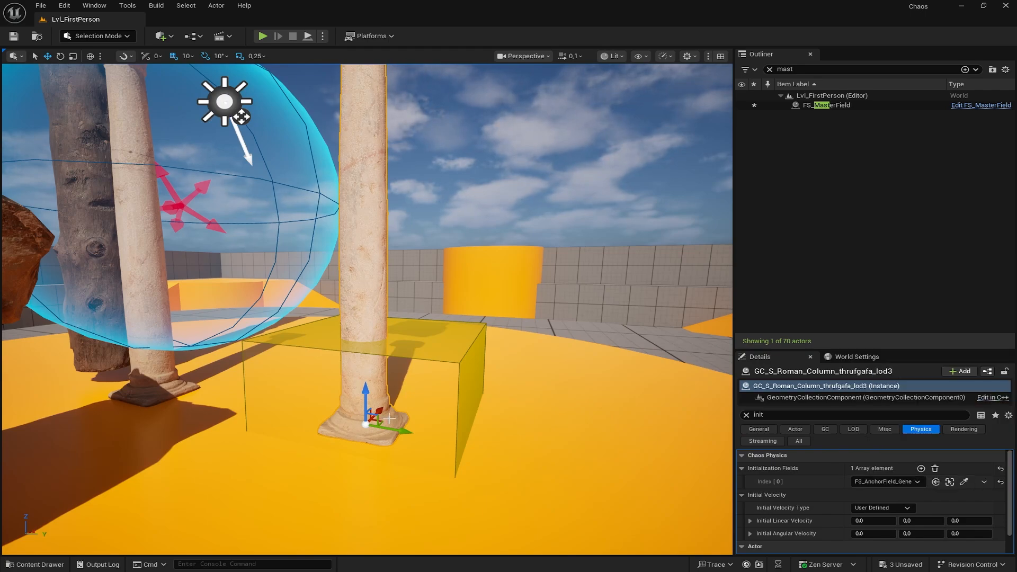
pyautogui.moveTo(390, 419); pyautogui.dragTo(411, 451, button='right')
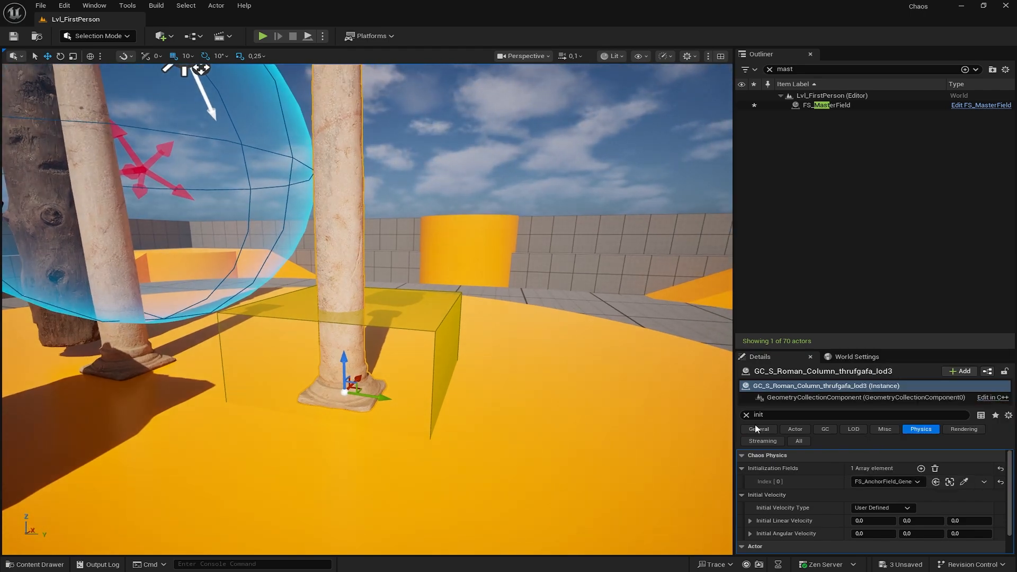
pyautogui.click(915, 481)
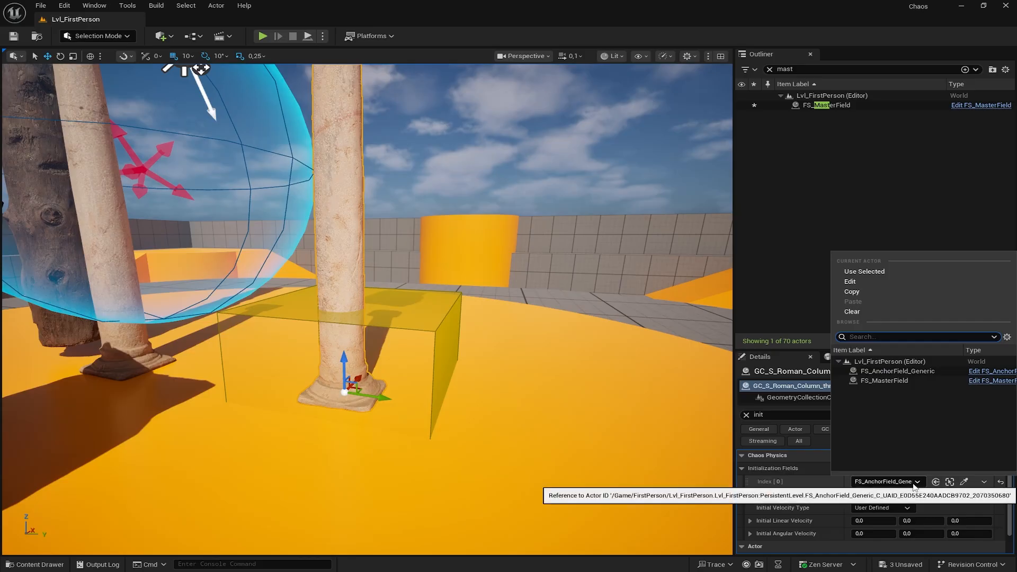
pyautogui.click(902, 373)
# Step: Play the level to test the anchored column under the falling boulders, walk around the debris, and stop the simulation
pyautogui.press('a')
pyautogui.moveTo(371, 370); pyautogui.dragTo(384, 354, button='right')
pyautogui.press('s')
pyautogui.press('d')
pyautogui.press('w')
pyautogui.press('w')
pyautogui.press('w')
pyautogui.press('d')
pyautogui.press('a')
pyautogui.press('s')
pyautogui.press('s')
pyautogui.press('s')
pyautogui.press('s')
pyautogui.press('s')
pyautogui.click(262, 36)
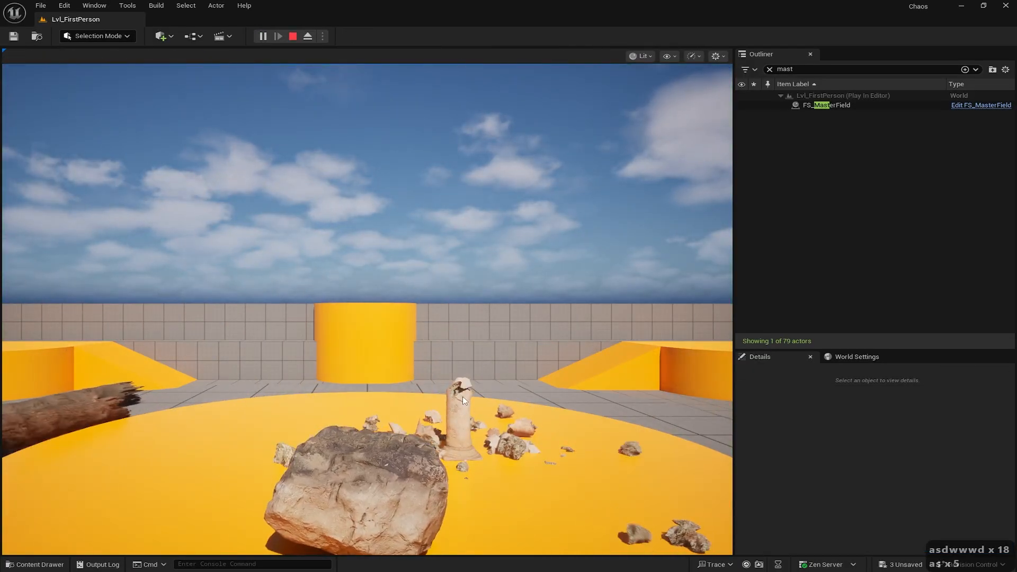
pyautogui.click(378, 231)
pyautogui.press('w')
pyautogui.press('d')
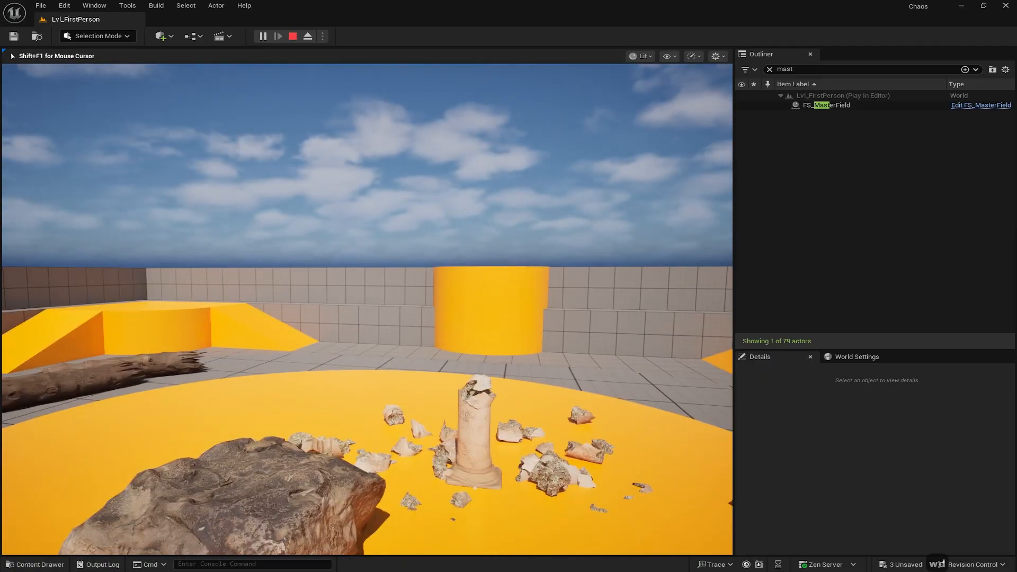
pyautogui.press('a')
pyautogui.press('s')
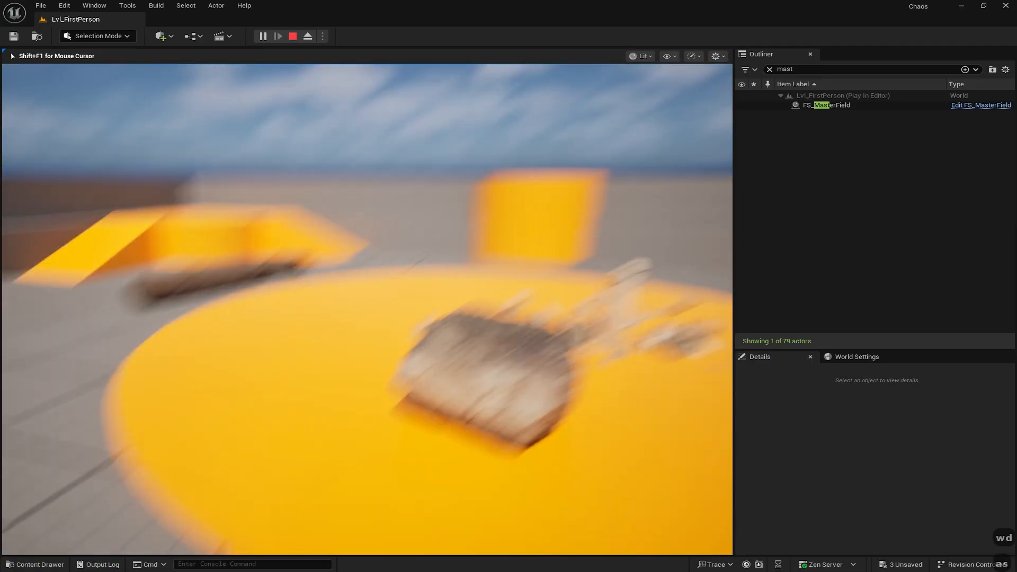
pyautogui.press('Escape')
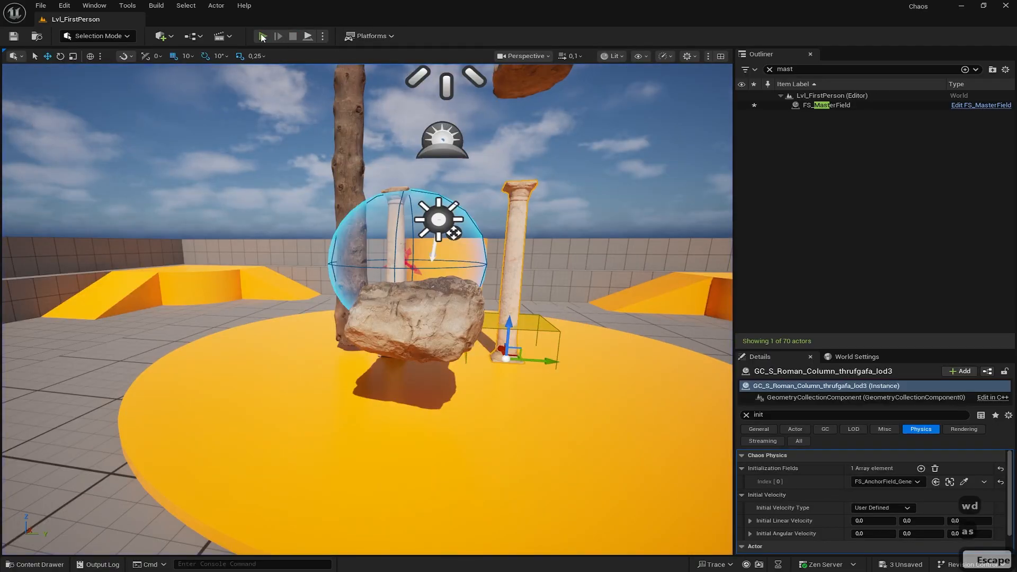
# Step: Replay the level to check the collapse of the log and columns once more, and stop it
pyautogui.click(262, 36)
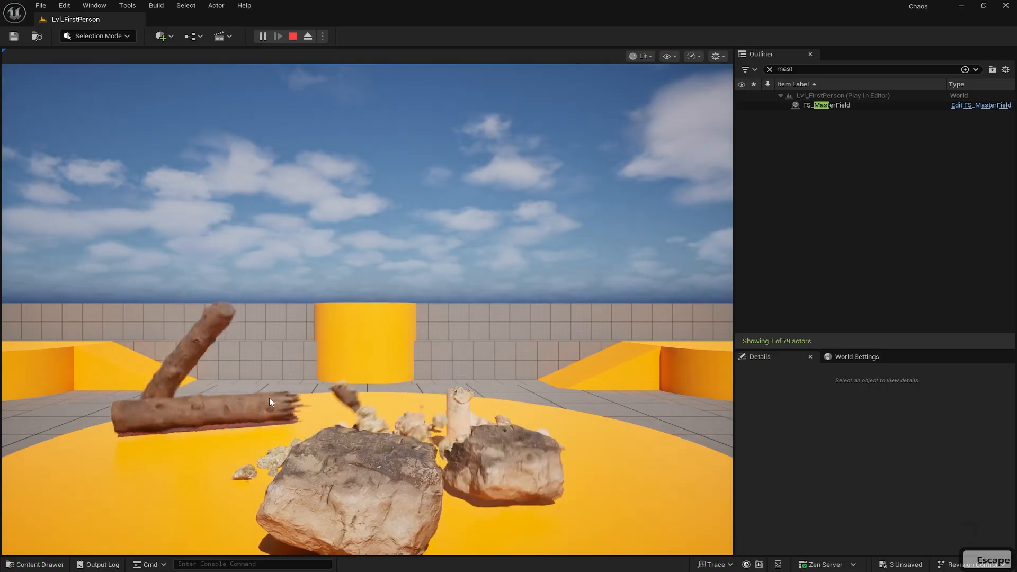
pyautogui.click(269, 398)
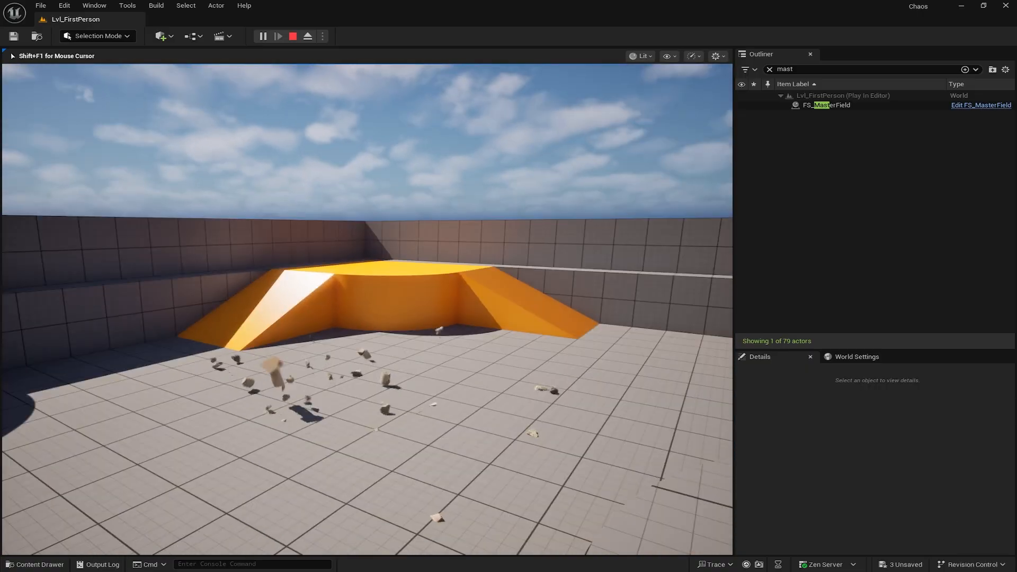
pyautogui.press('Escape')
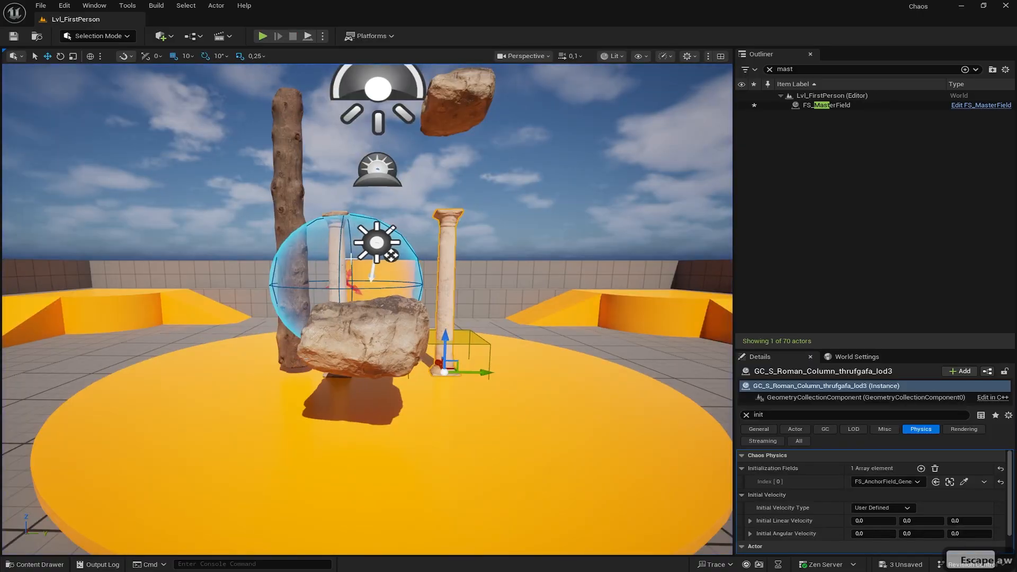
# Step: Select the column beside the log, inside the master field sphere, and reset its fracture in Fracture mode
pyautogui.click(337, 249)
pyautogui.press('a')
pyautogui.press('w')
pyautogui.moveTo(336, 249); pyautogui.dragTo(378, 256, button='right')
pyautogui.press('a')
pyautogui.press('w')
pyautogui.click(385, 241)
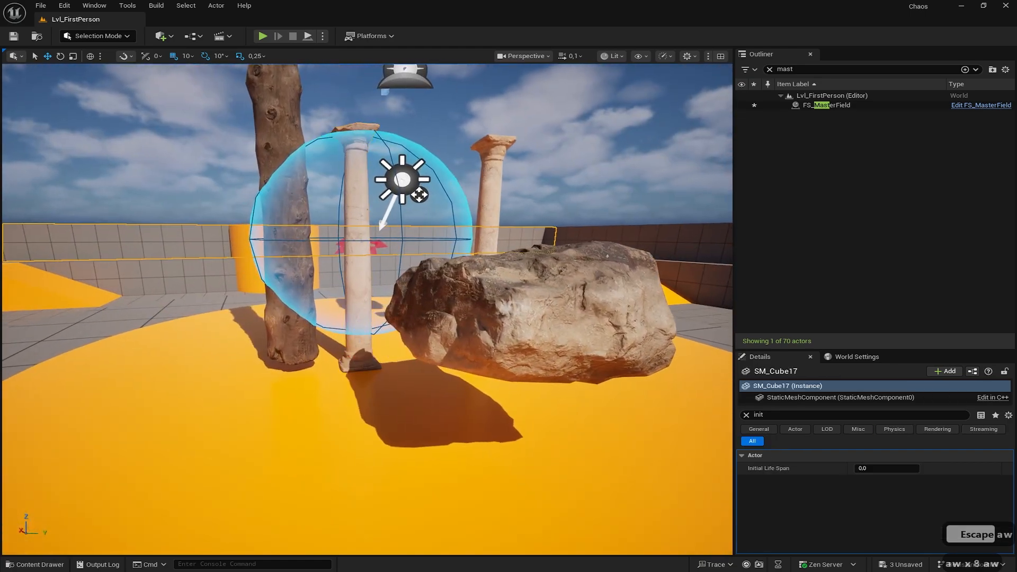
pyautogui.click(360, 244)
pyautogui.click(125, 41)
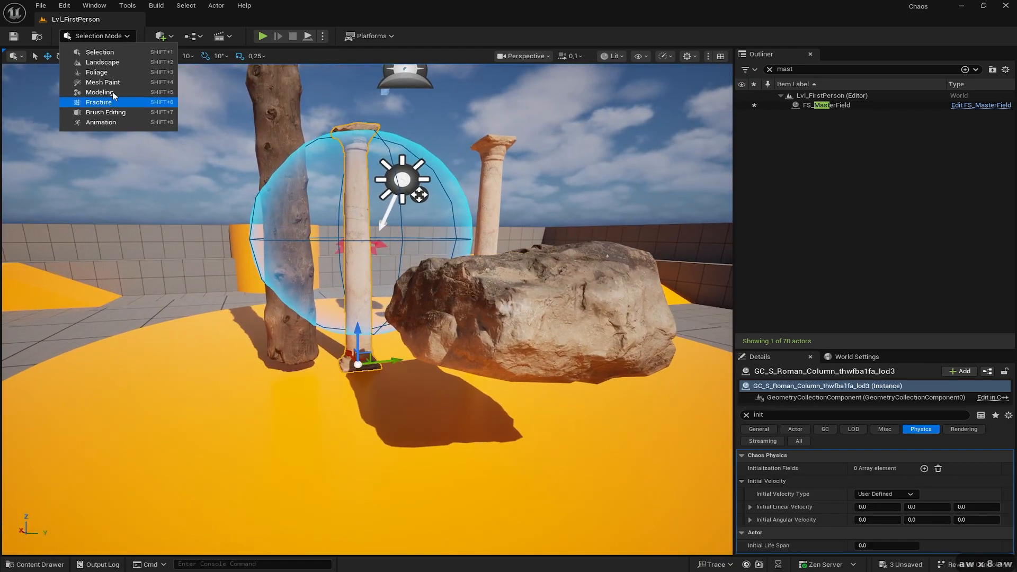
pyautogui.click(101, 100)
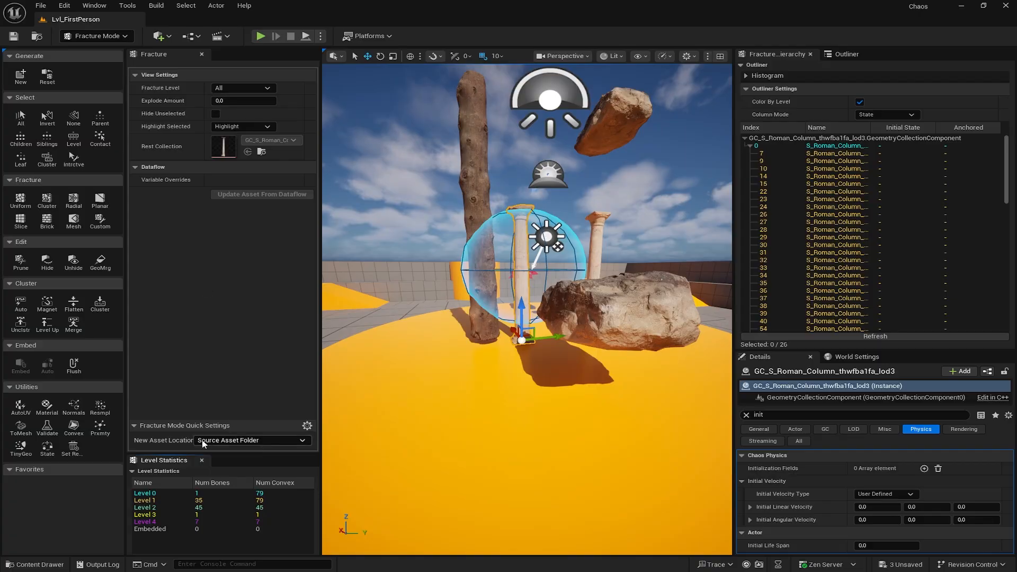
pyautogui.click(46, 77)
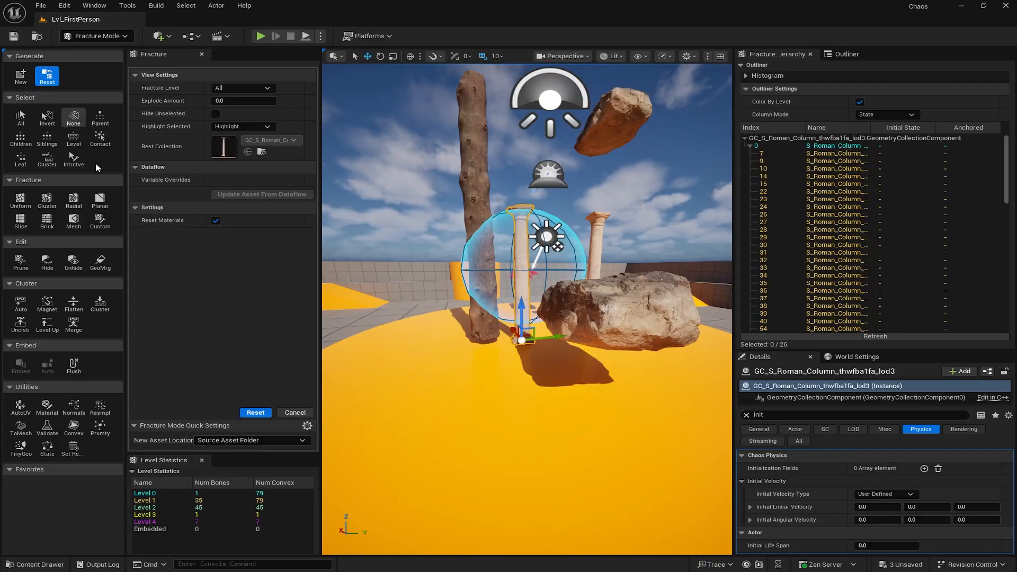
pyautogui.click(256, 413)
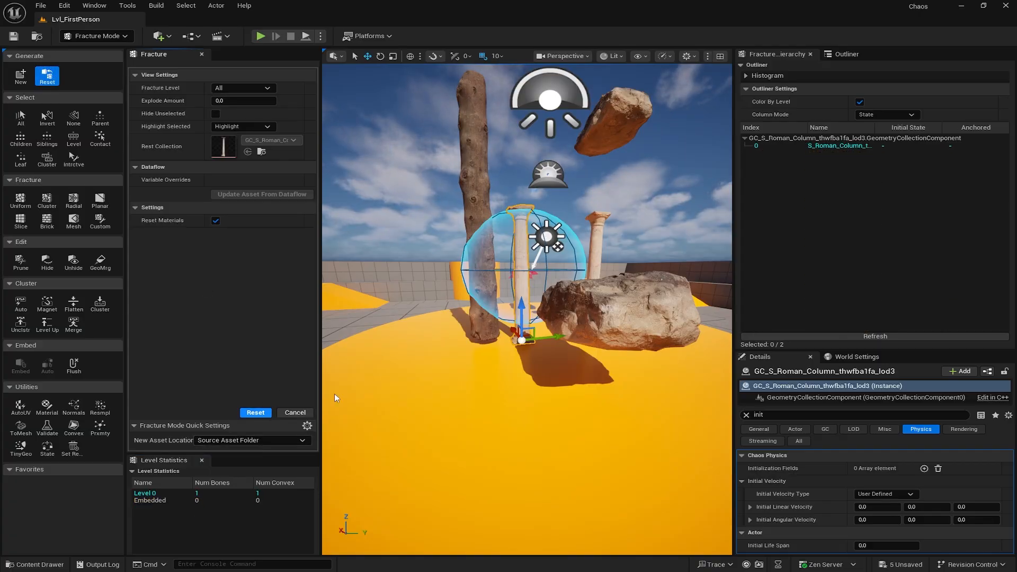
# Step: Set up a Uniform fracture with 500 minimum and 500 maximum Voronoi sites, and try to apply it
pyautogui.click(20, 200)
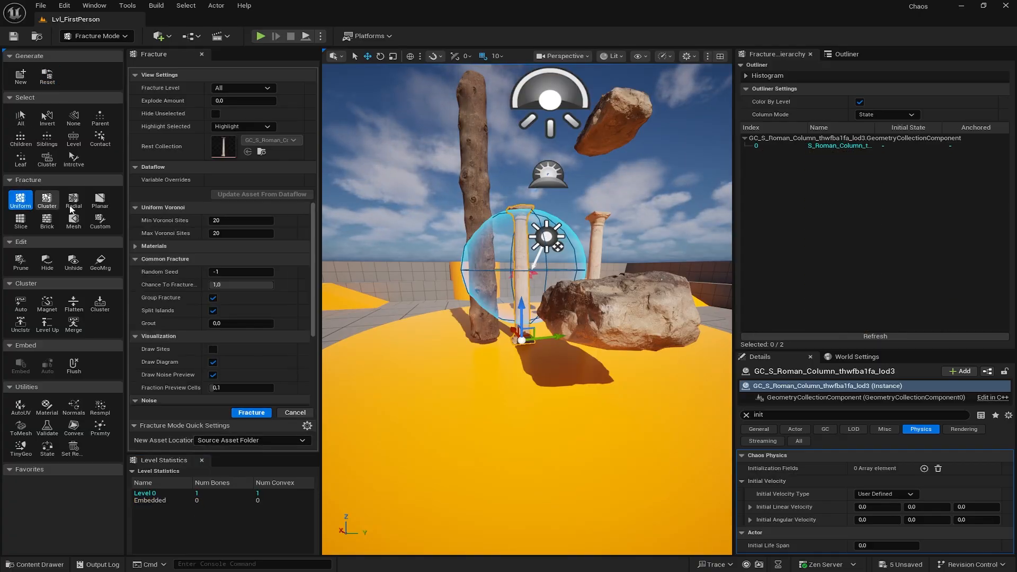
pyautogui.click(233, 220)
pyautogui.write('500')
pyautogui.click(227, 232)
pyautogui.write('500')
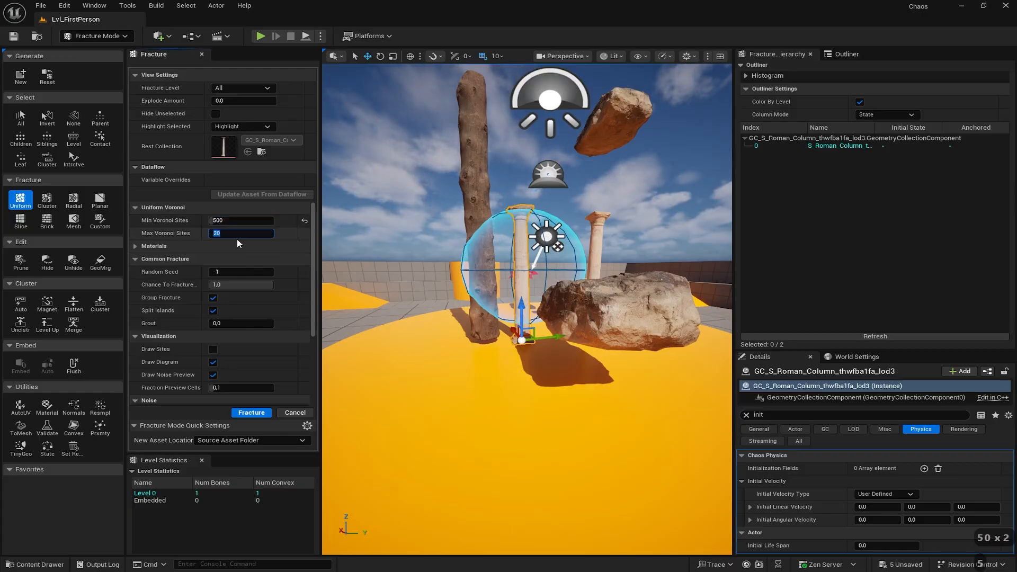
pyautogui.click(260, 414)
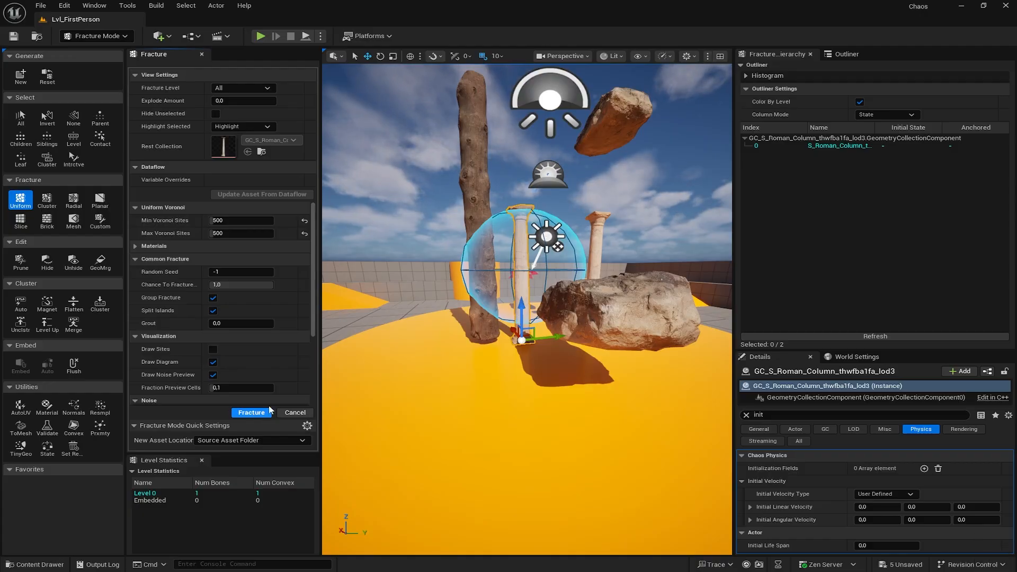
# Step: Select the column's geometry up close and apply the Uniform Voronoi fracture to it
pyautogui.press('w')
pyautogui.press('w')
pyautogui.press('w')
pyautogui.press('w')
pyautogui.press('w')
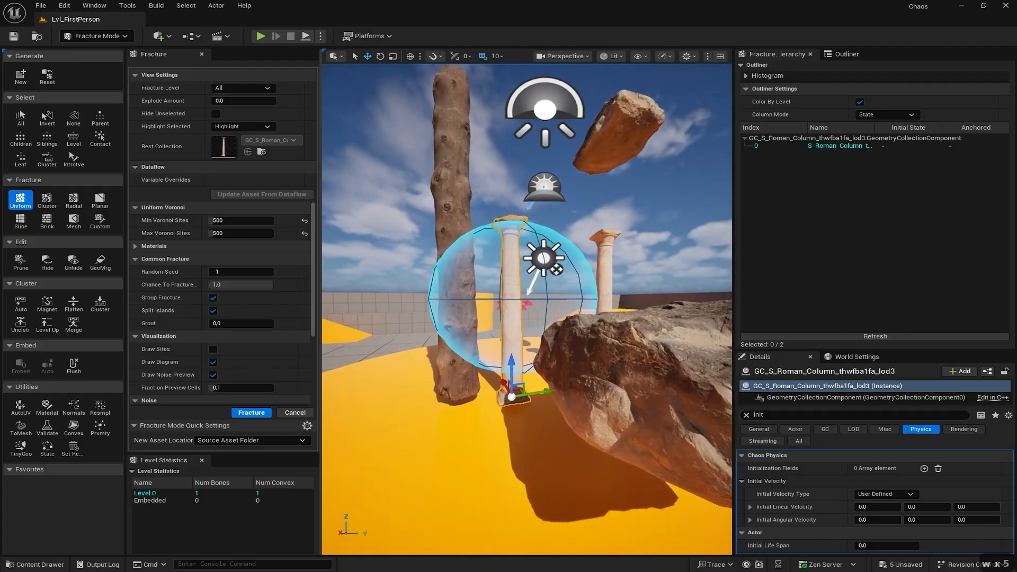
pyautogui.press('w')
pyautogui.press('w')
pyautogui.press('w')
pyautogui.press('w')
pyautogui.press('w')
pyautogui.press('w')
pyautogui.press('w')
pyautogui.press('w')
pyautogui.press('w')
pyautogui.press('w')
pyautogui.press('w')
pyautogui.press('w')
pyautogui.press('w')
pyautogui.press('w')
pyautogui.press('w')
pyautogui.press('w')
pyautogui.press('w')
pyautogui.press('w')
pyautogui.press('w')
pyautogui.press('w')
pyautogui.press('a')
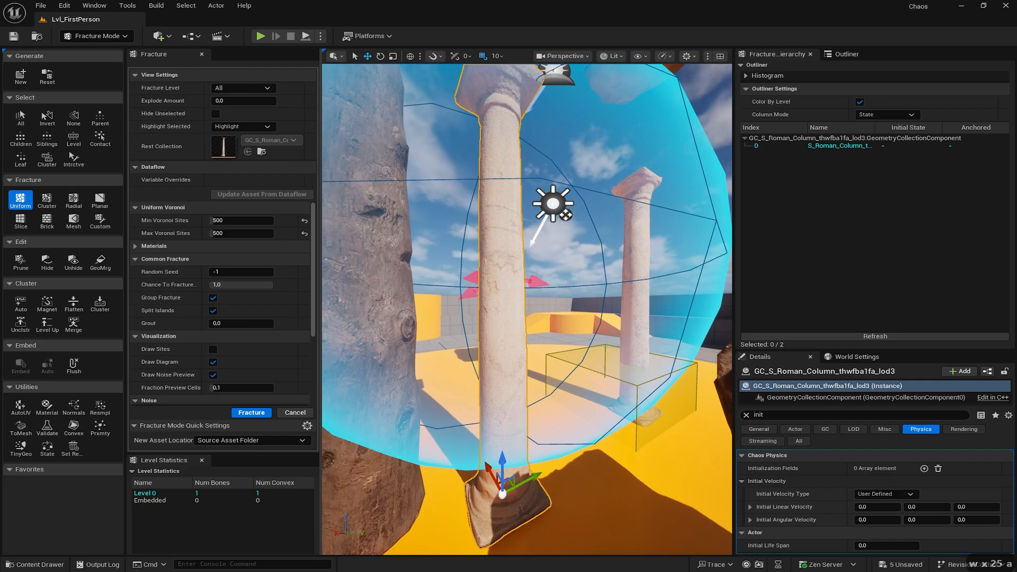
pyautogui.click(498, 308)
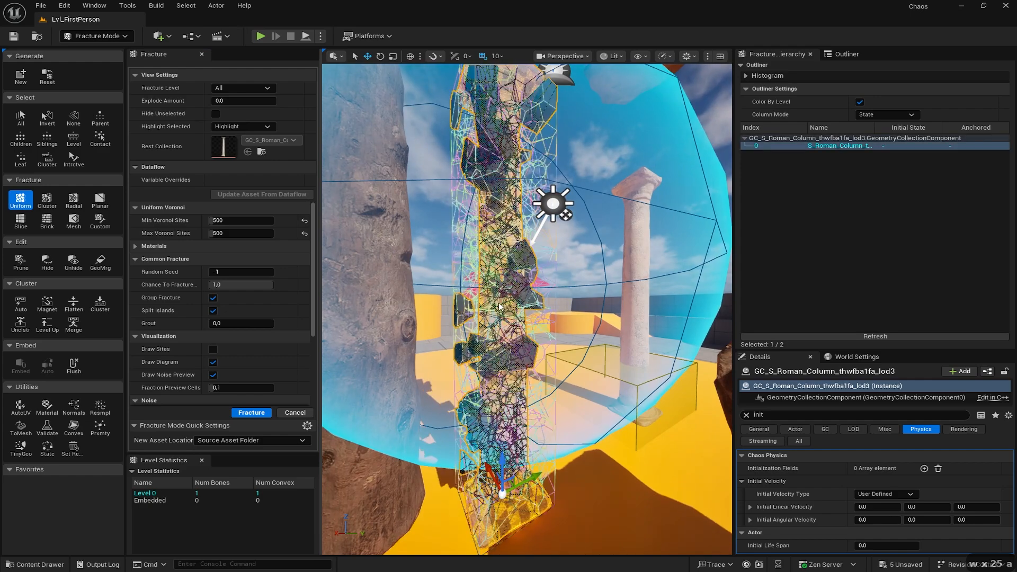
pyautogui.click(249, 414)
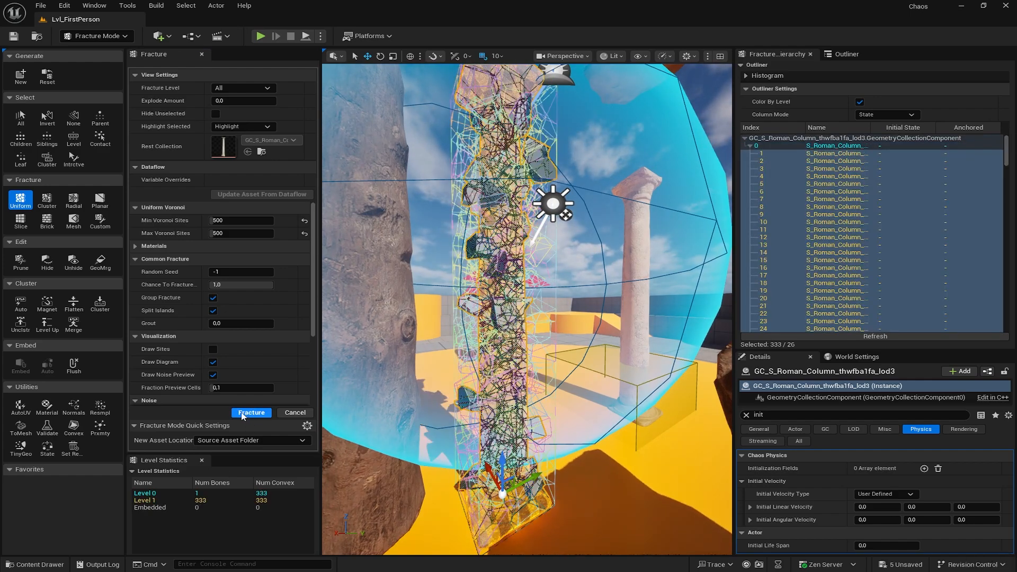
# Step: Return to Selection mode, play the level to test the refractured column, and stop the simulation
pyautogui.moveTo(339, 288); pyautogui.dragTo(320, 365, button='right')
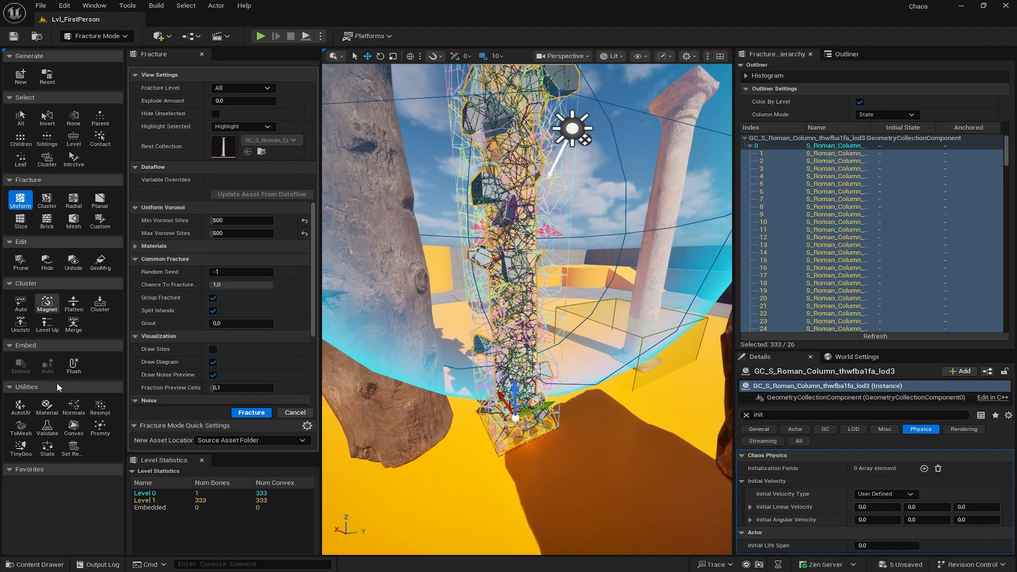
pyautogui.click(112, 37)
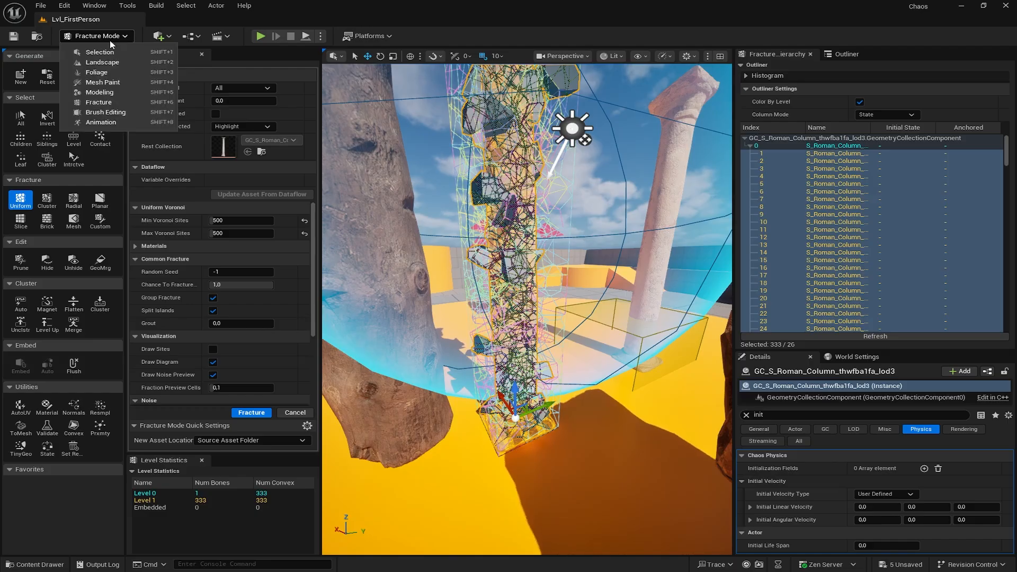
pyautogui.click(90, 53)
pyautogui.press('s')
pyautogui.press('d')
pyautogui.moveTo(262, 253); pyautogui.dragTo(233, 228, button='right')
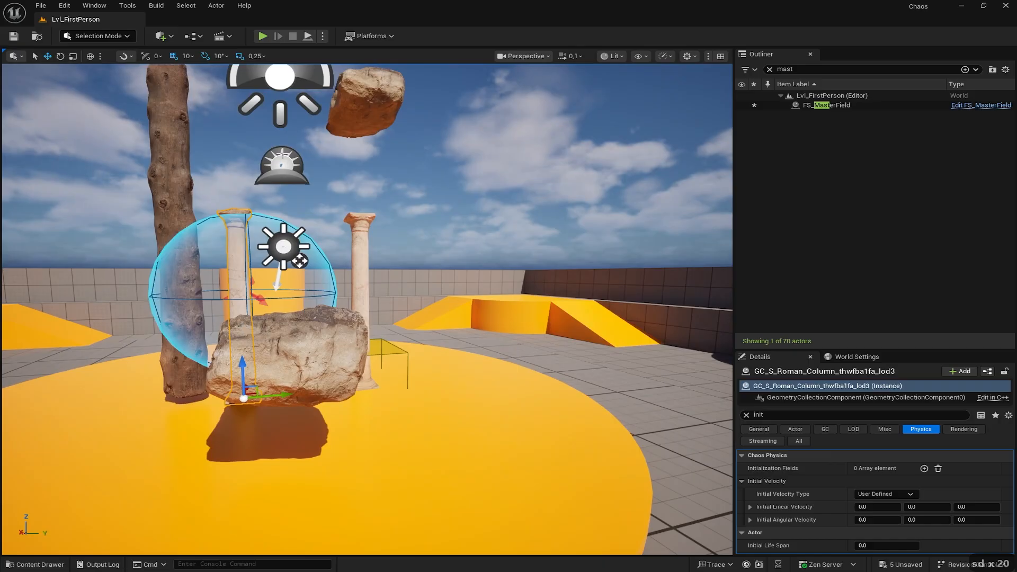
pyautogui.click(262, 36)
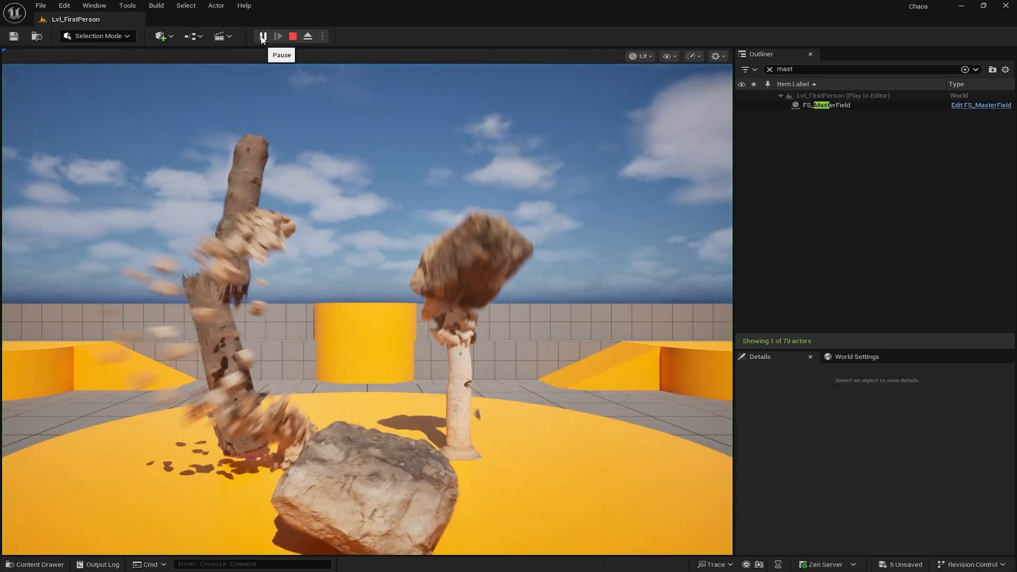
pyautogui.click(206, 125)
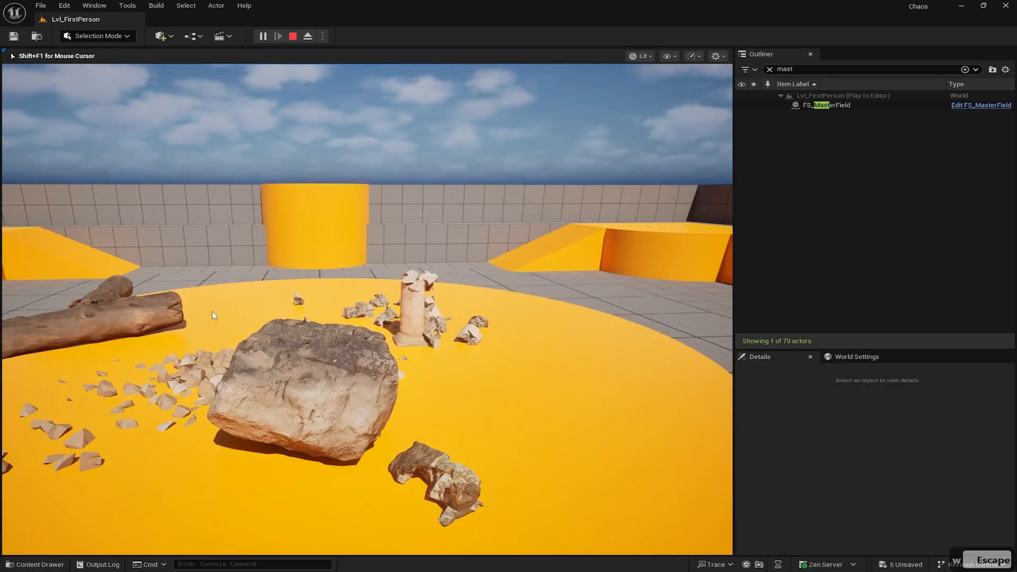
pyautogui.press('Escape')
# Step: Set the refractured column's Damage Threshold index 0 to 50000 using the property search "damag", and test it in a short play session
pyautogui.moveTo(366, 309); pyautogui.dragTo(356, 309, button='right')
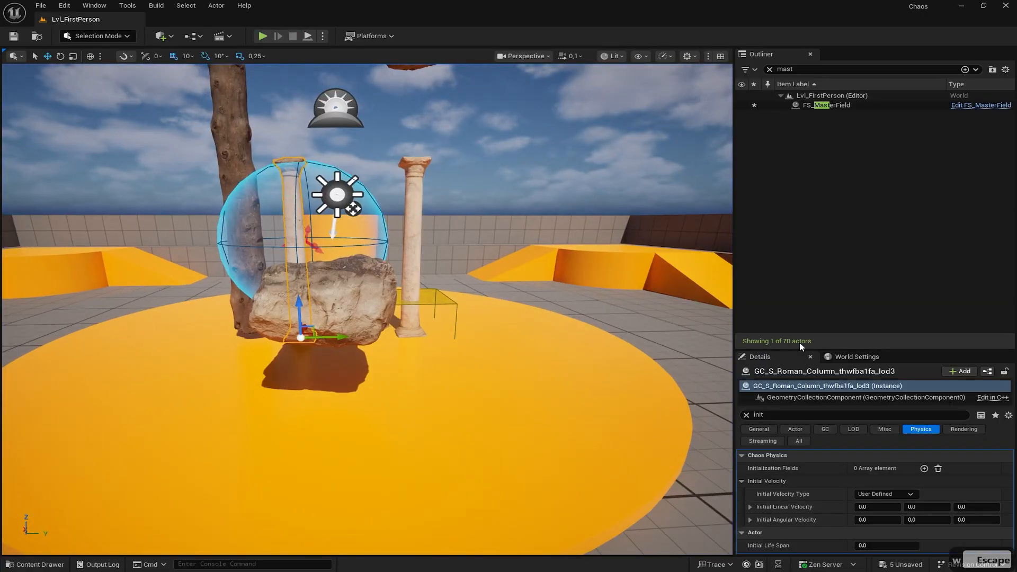
pyautogui.moveTo(789, 349); pyautogui.dragTo(792, 200)
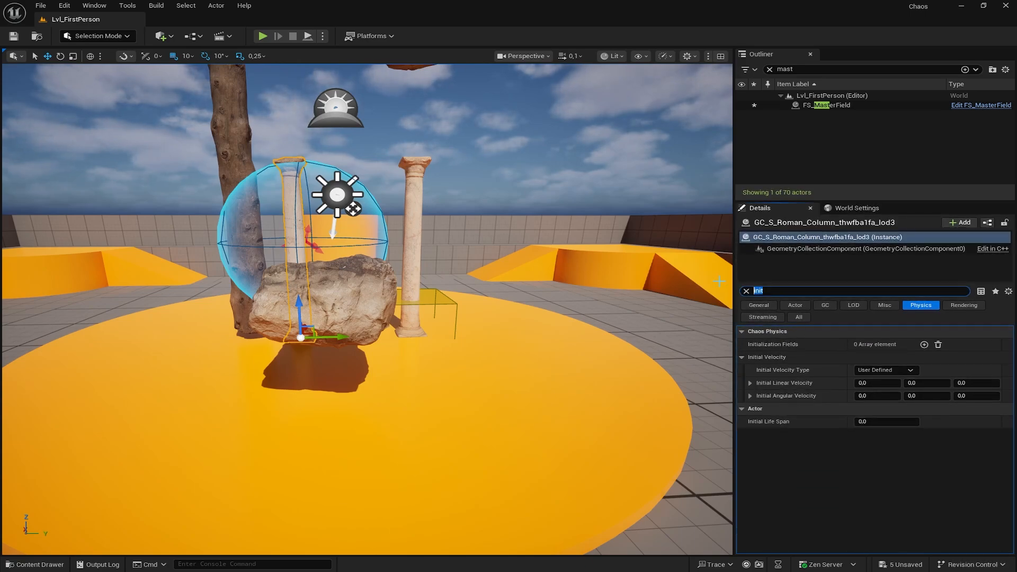
pyautogui.write('mag')
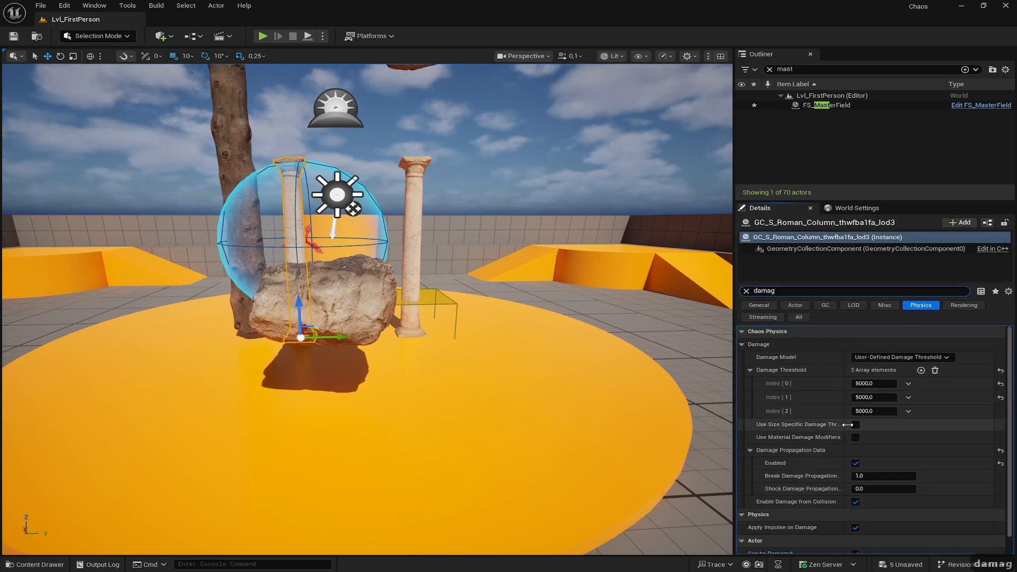
pyautogui.write('0')
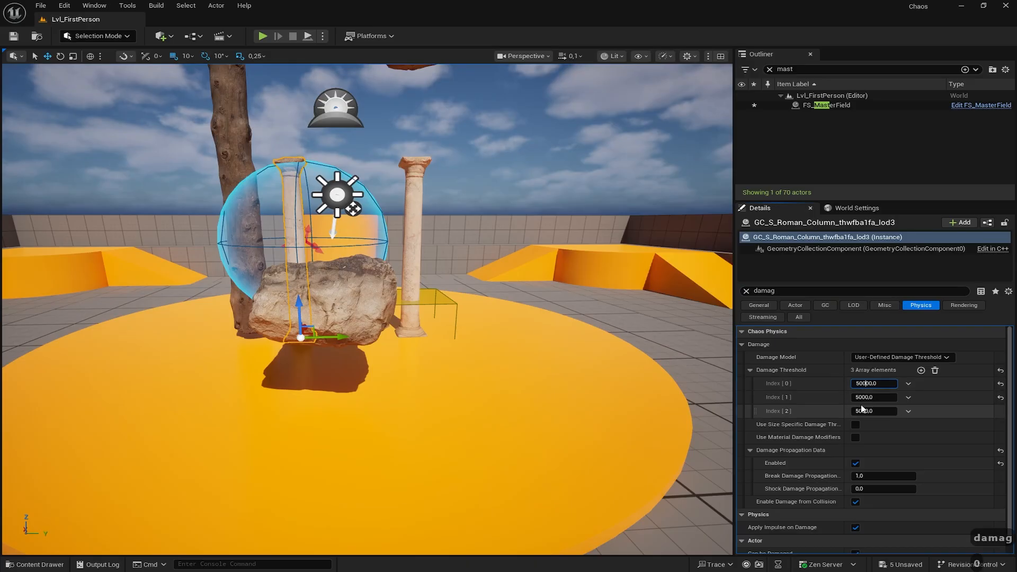
pyautogui.click(871, 397)
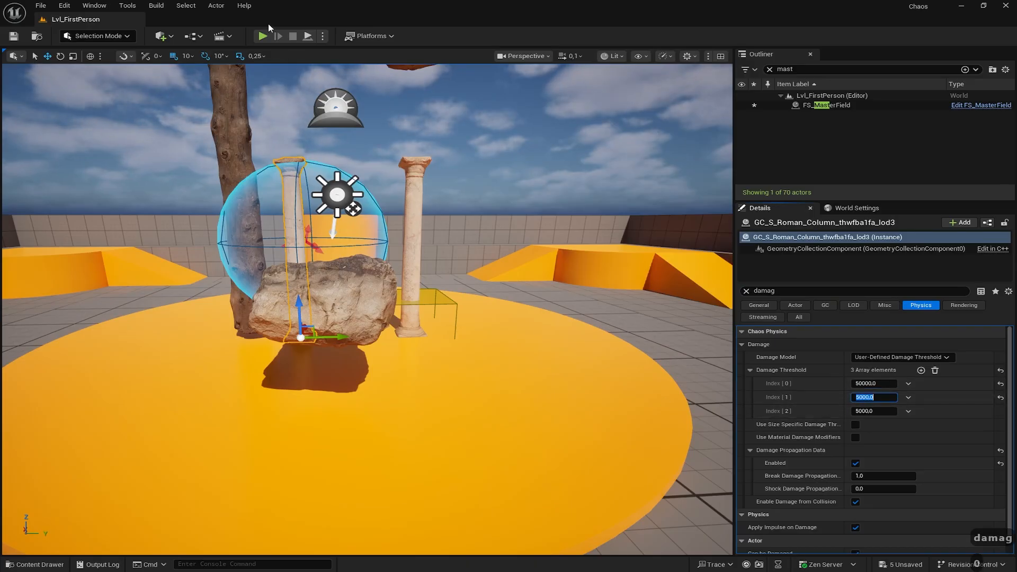
pyautogui.click(262, 36)
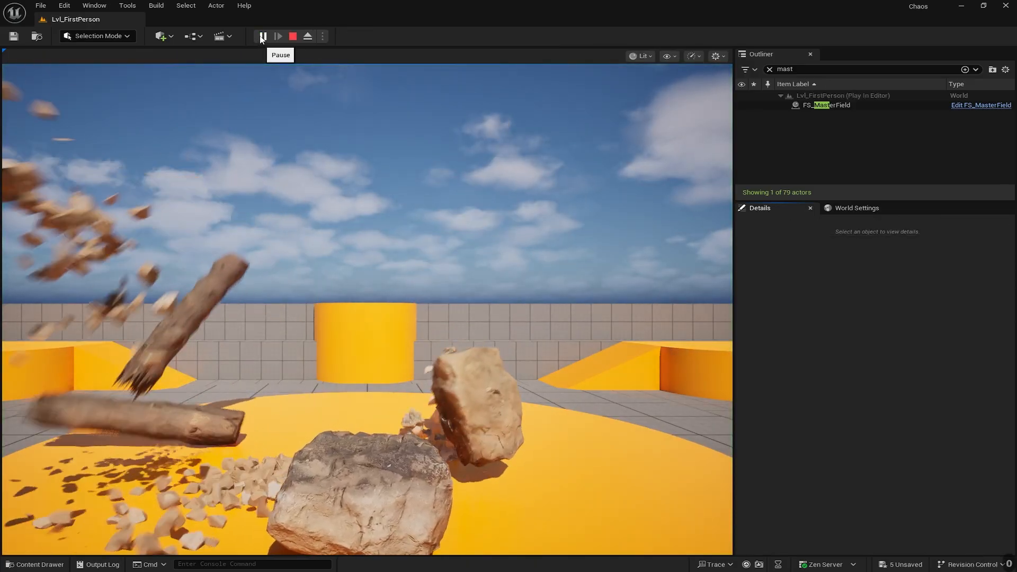
pyautogui.click(292, 36)
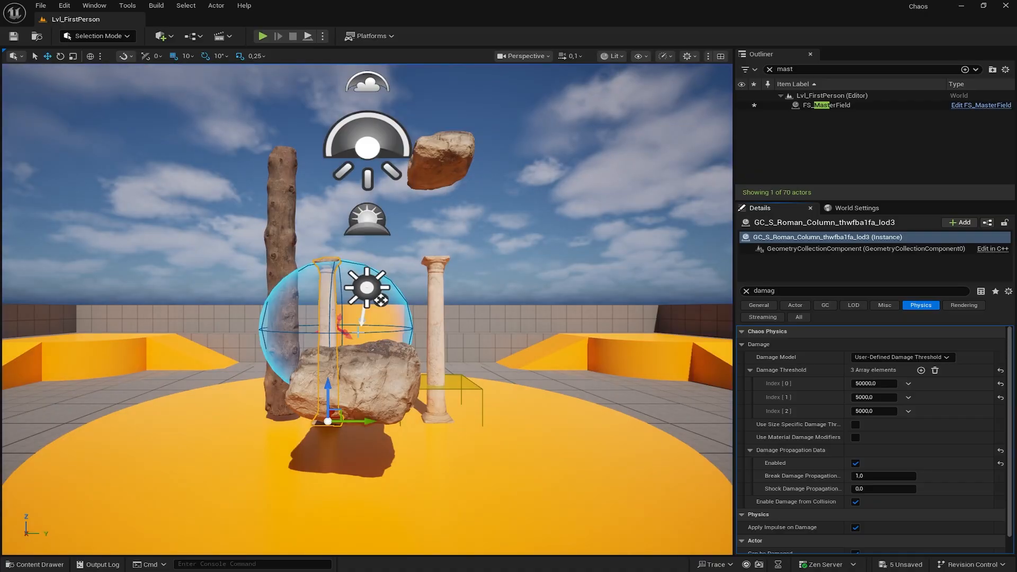
# Step: Select FS_MasterField, clear its property filter, and move the sphere away from the columns to about Y 250, Z 420
pyautogui.click(358, 332)
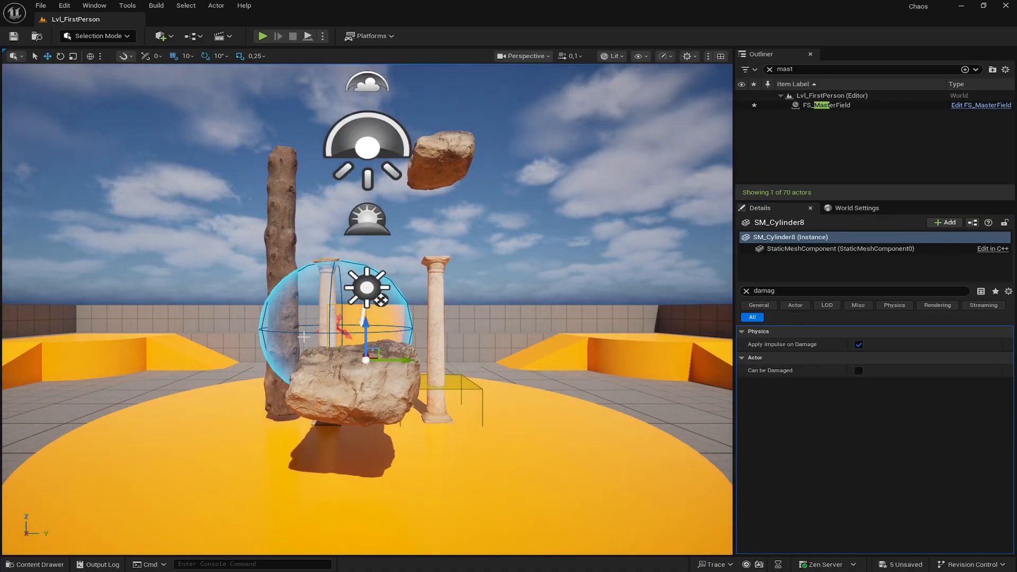
pyautogui.click(340, 333)
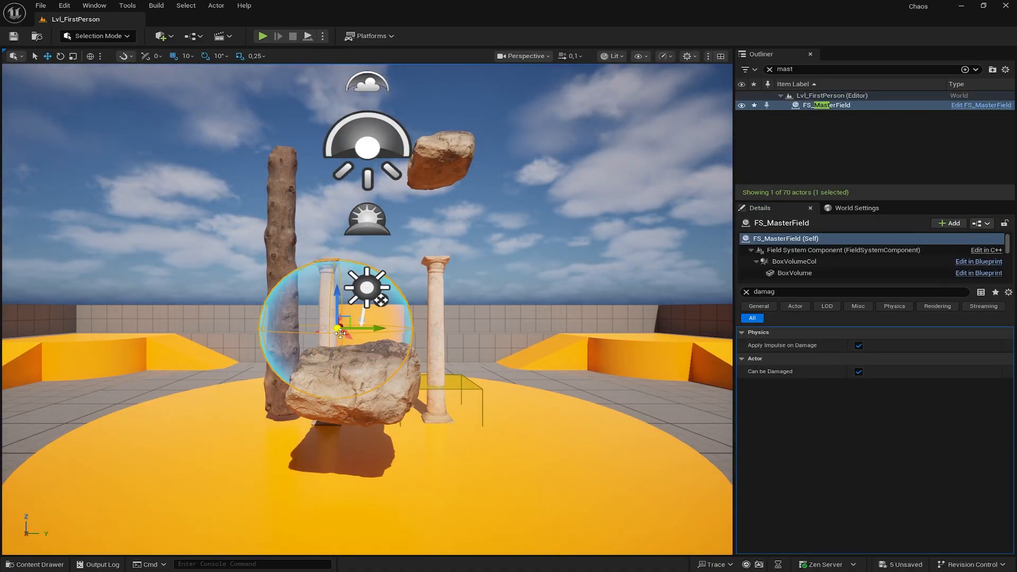
pyautogui.click(746, 292)
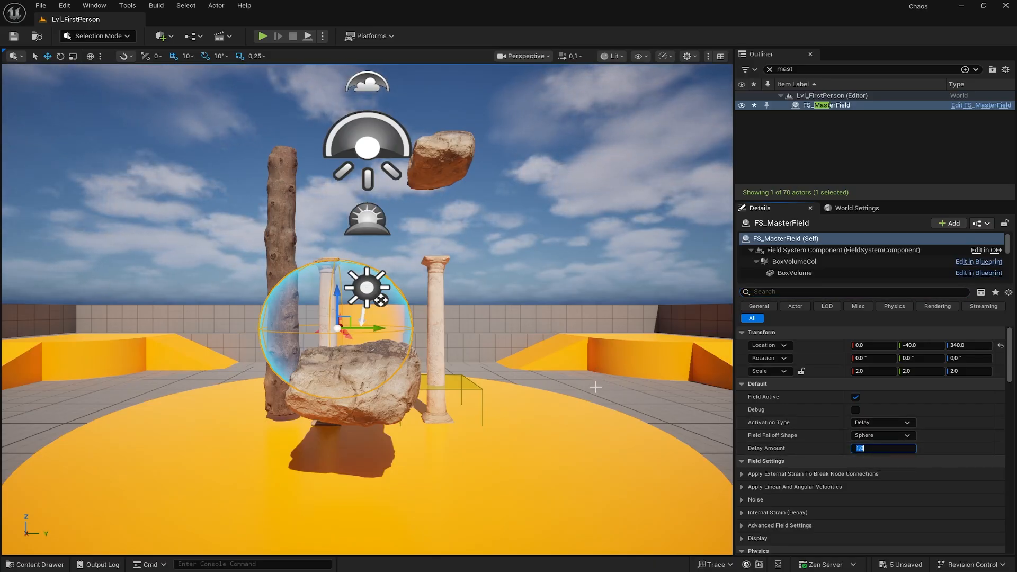
pyautogui.moveTo(458, 329); pyautogui.dragTo(305, 309, button='right')
pyautogui.press('w')
pyautogui.press('d')
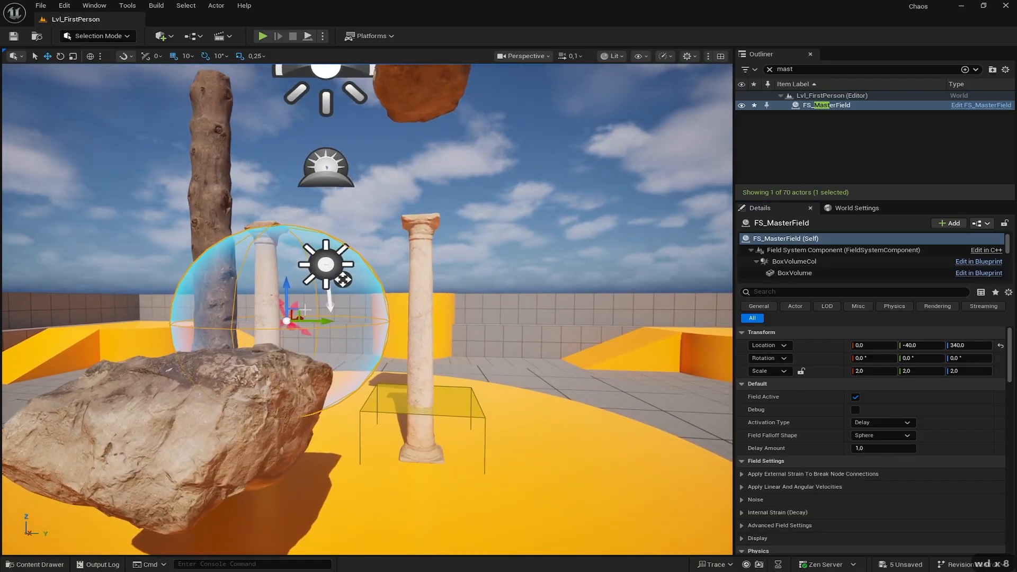
pyautogui.moveTo(297, 312); pyautogui.dragTo(628, 228)
pyautogui.press('w')
pyautogui.moveTo(490, 275); pyautogui.dragTo(679, 182, button='right')
pyautogui.press('a')
pyautogui.press('s')
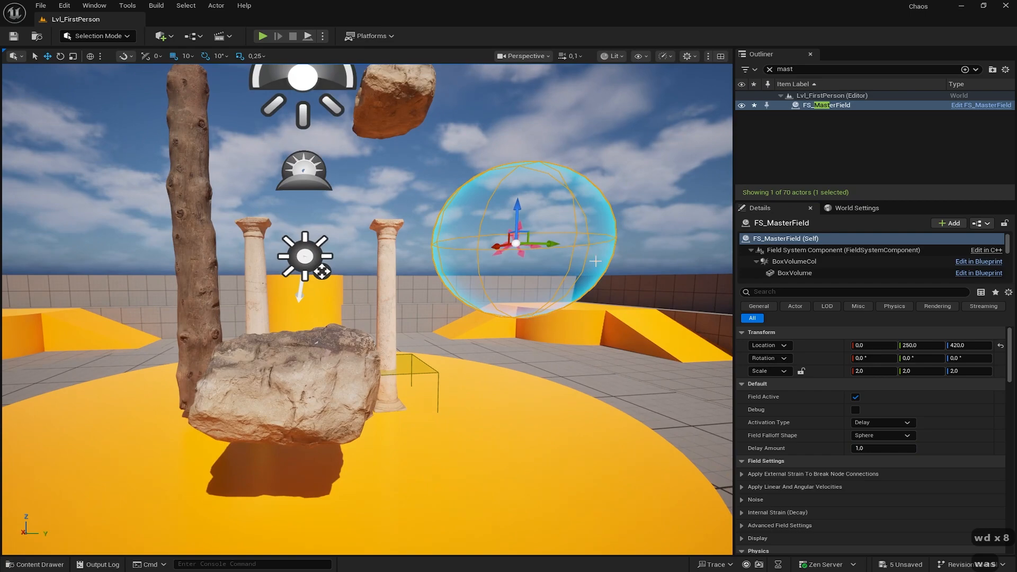
# Step: Move the lower sandstone boulder past the log, away from the columns, to about X -170, Y -210, Z 360
pyautogui.moveTo(531, 238); pyautogui.dragTo(495, 284, button='right')
pyautogui.press('w')
pyautogui.press('a')
pyautogui.press('a')
pyautogui.click(512, 295)
pyautogui.press('w')
pyautogui.press('d')
pyautogui.press('s')
pyautogui.press('d')
pyautogui.moveTo(383, 341); pyautogui.dragTo(82, 266)
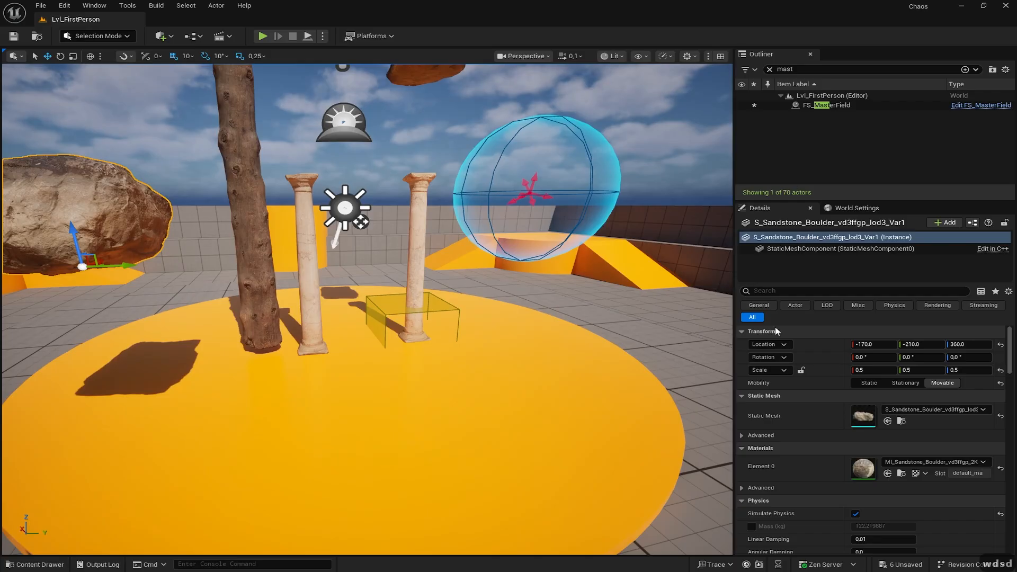
# Step: Change the level's GameMode Override to BP_ShooterGameMode in the World Settings, and return to the boulder's details
pyautogui.click(847, 210)
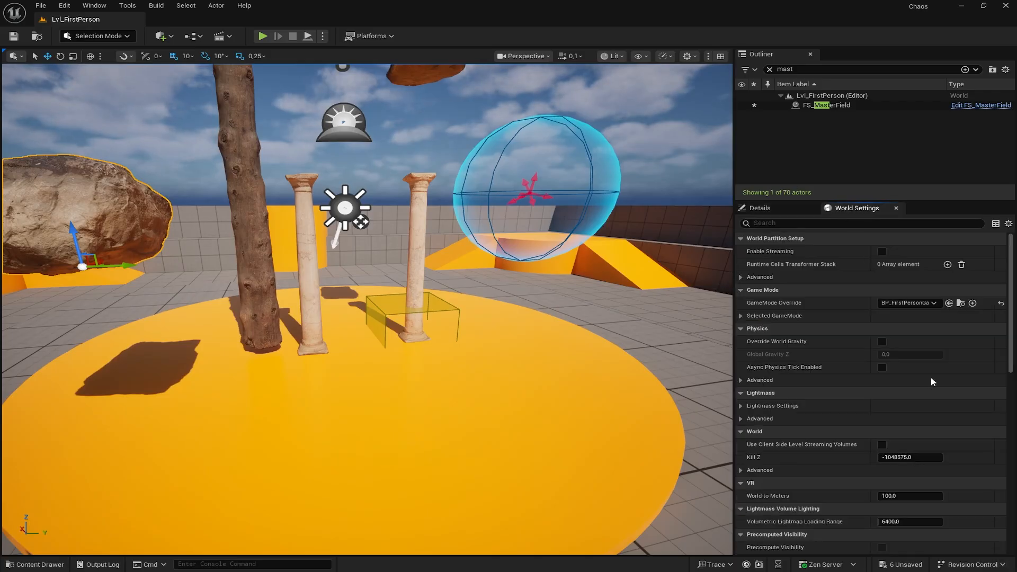
pyautogui.click(907, 303)
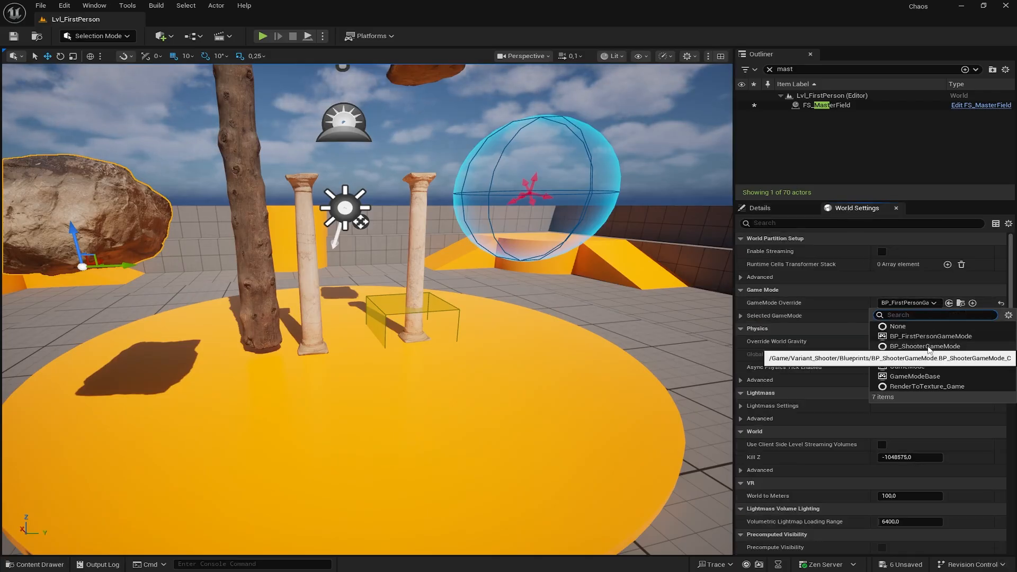
pyautogui.click(949, 347)
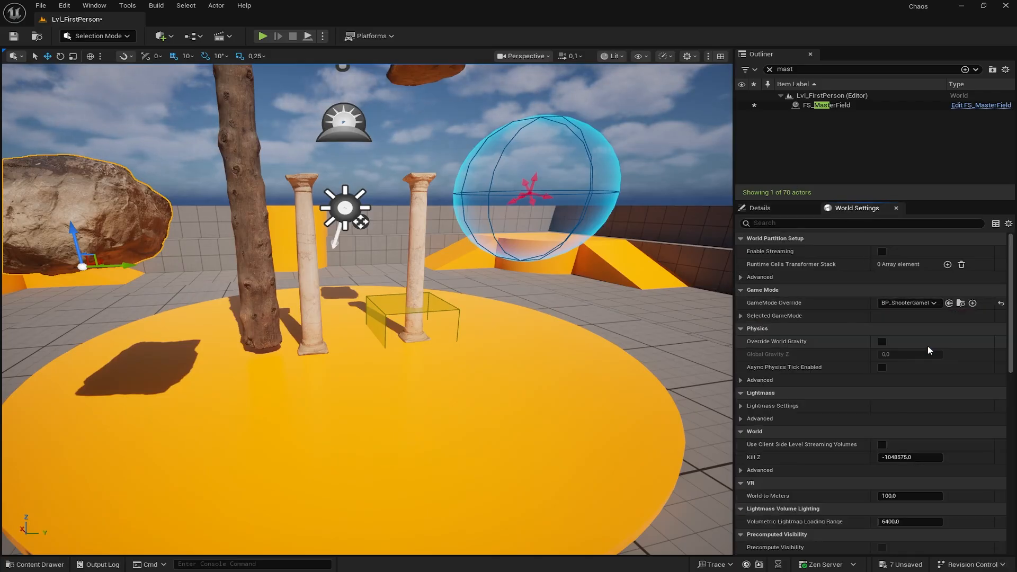
pyautogui.click(759, 208)
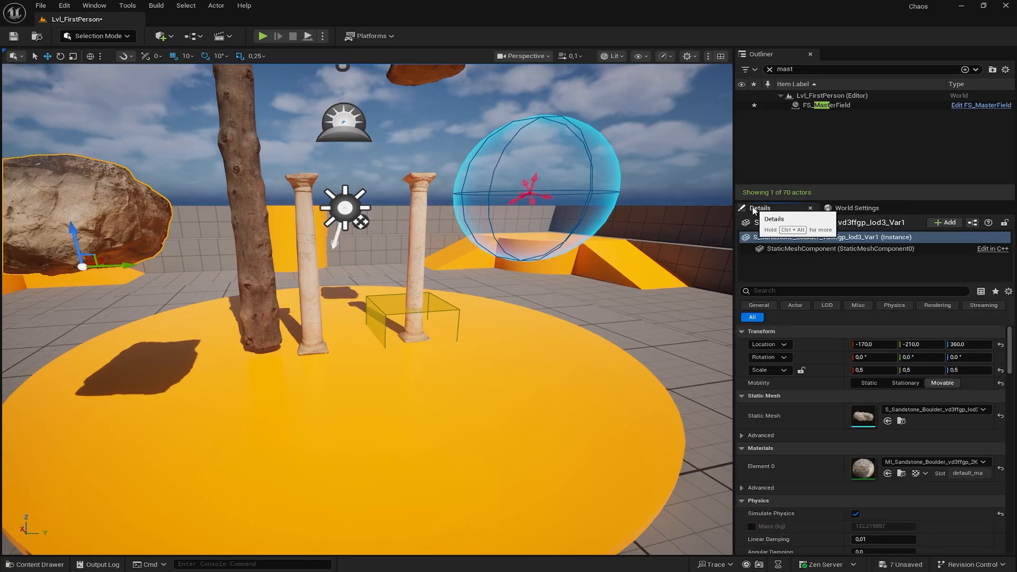
# Step: Find BP_ShooterPickup in the Variant_Shooter > Blueprints > Pickups folder and place it in the level near the columns
pyautogui.click(38, 564)
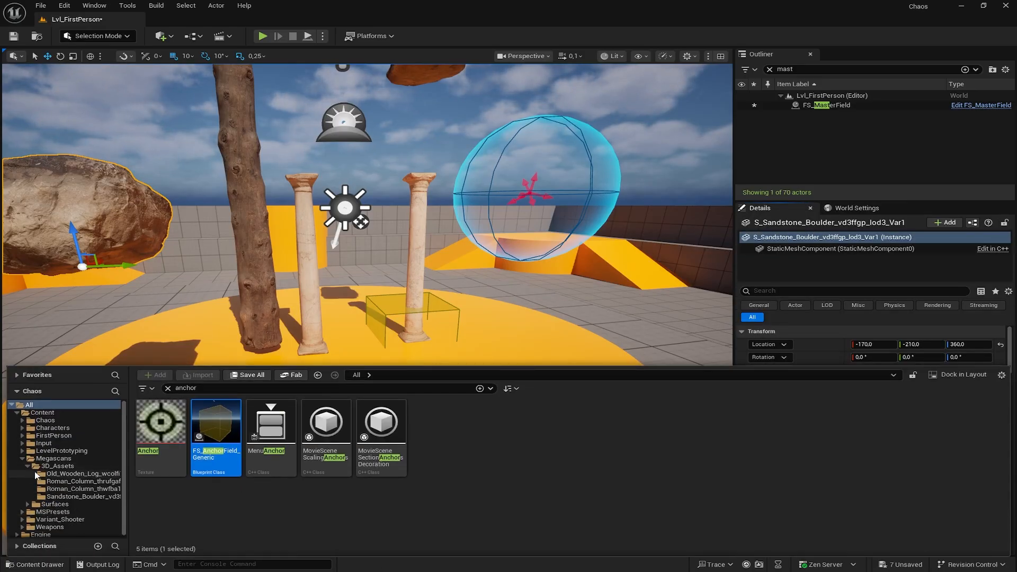
pyautogui.click(49, 526)
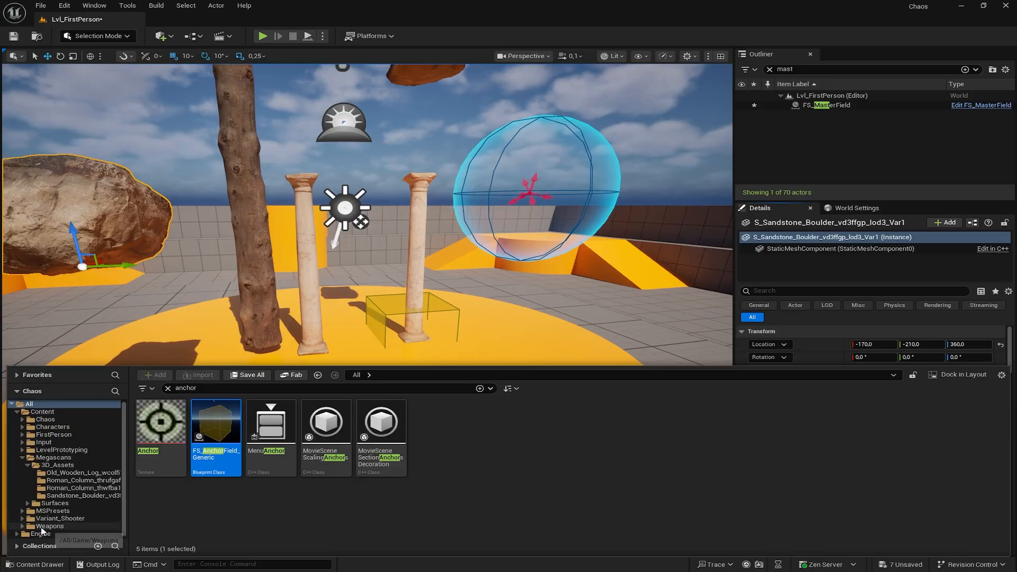
pyautogui.click(169, 389)
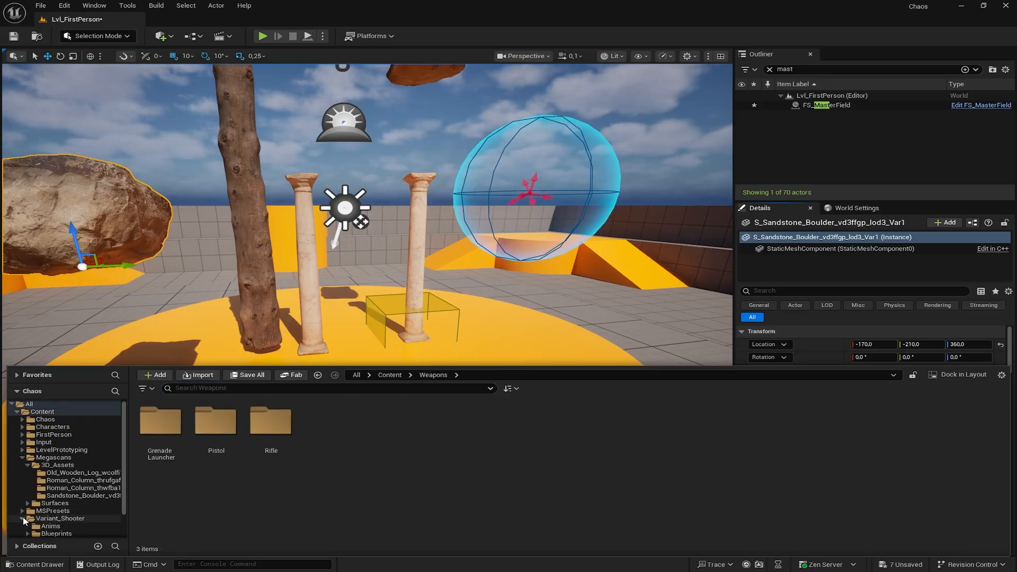
pyautogui.click(22, 519)
pyautogui.click(28, 504)
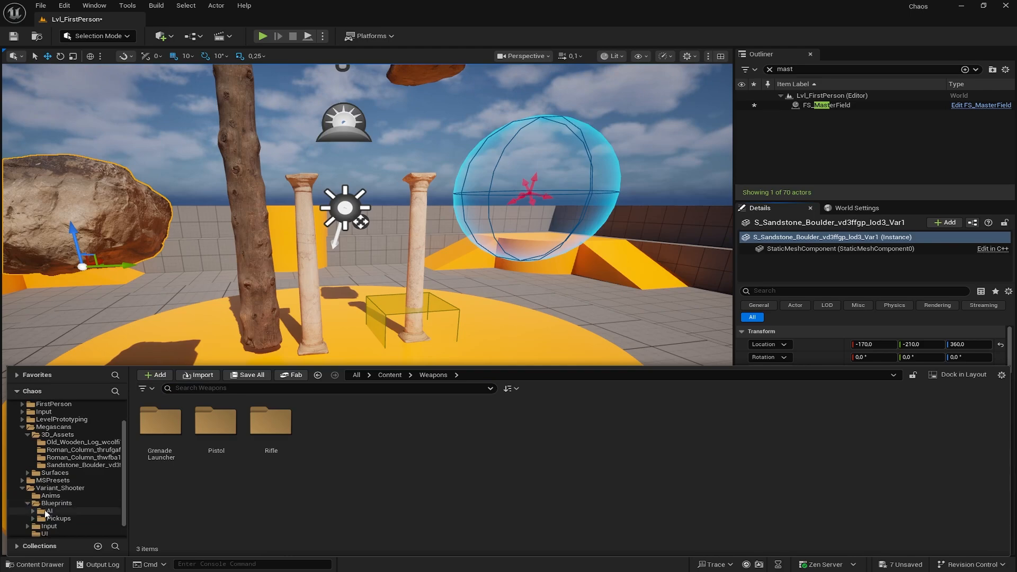
pyautogui.click(48, 511)
pyautogui.click(56, 518)
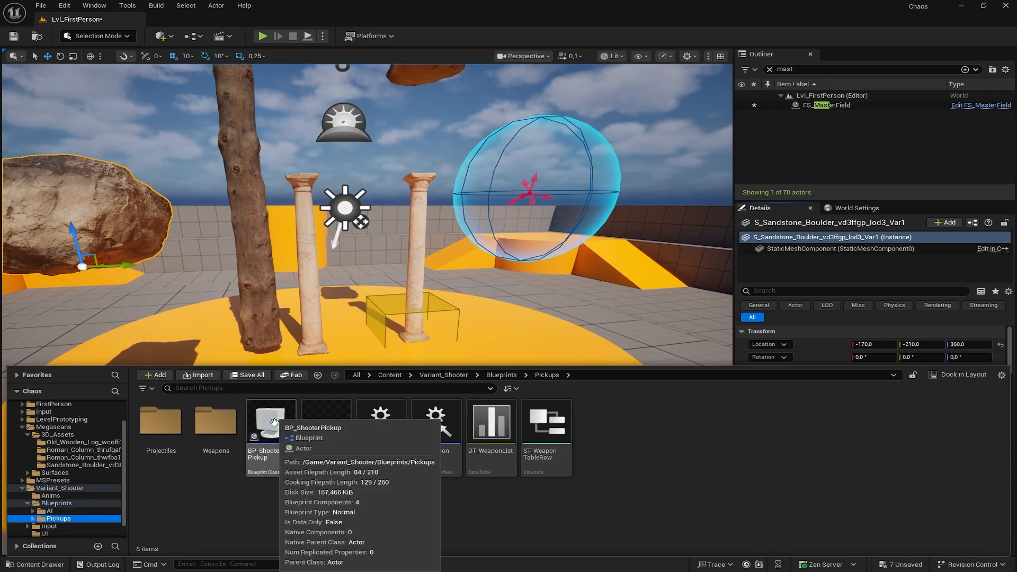
pyautogui.moveTo(274, 422); pyautogui.dragTo(524, 431)
# Step: Move the shooter pickup away from the columns to the edge of the yellow platform, at about X -390, Y 250, Z 210
pyautogui.moveTo(524, 431); pyautogui.dragTo(583, 403, button='right')
pyautogui.press('s')
pyautogui.press('a')
pyautogui.press('d')
pyautogui.press('w')
pyautogui.press('s')
pyautogui.press('s')
pyautogui.press('d')
pyautogui.press('d')
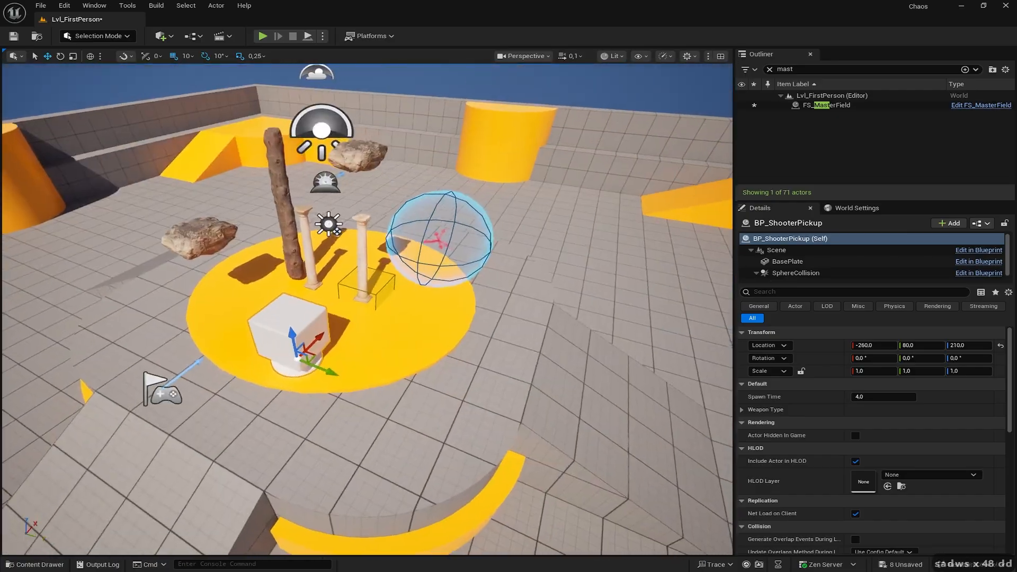
pyautogui.press('d')
pyautogui.moveTo(228, 344); pyautogui.dragTo(191, 325, button='right')
pyautogui.press('w')
pyautogui.press('w')
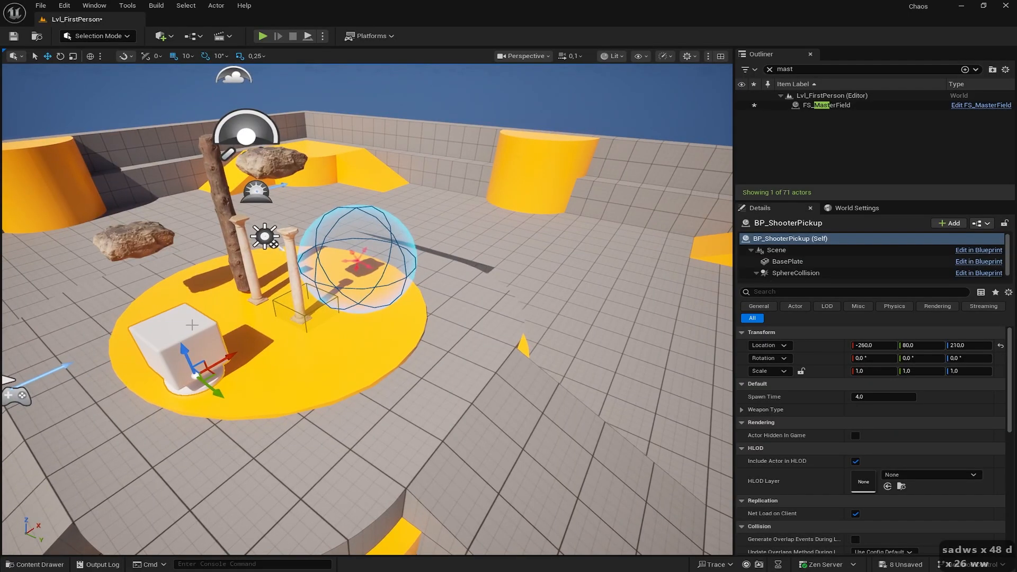
pyautogui.moveTo(210, 377); pyautogui.dragTo(190, 484)
pyautogui.press('a')
pyautogui.moveTo(191, 484); pyautogui.dragTo(165, 508, button='right')
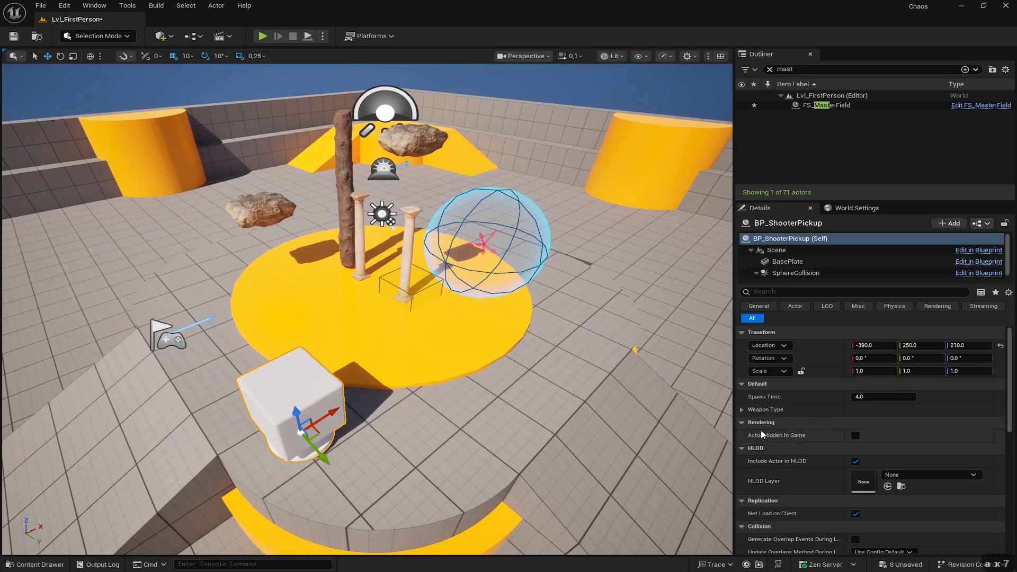
# Step: Set the pickup's Weapon Type row name to GrenadeLauncher
pyautogui.click(766, 410)
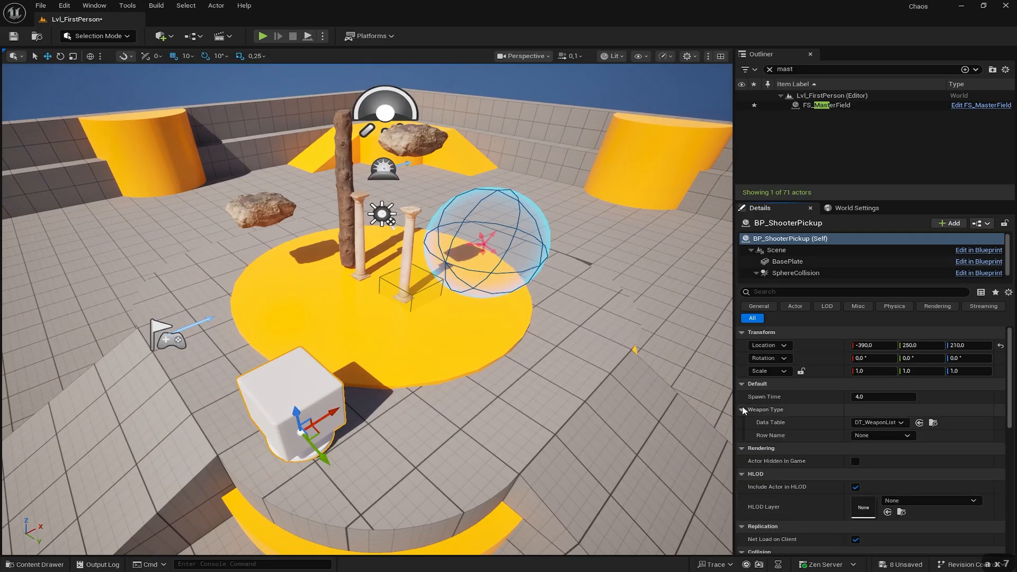
pyautogui.click(879, 436)
pyautogui.click(883, 456)
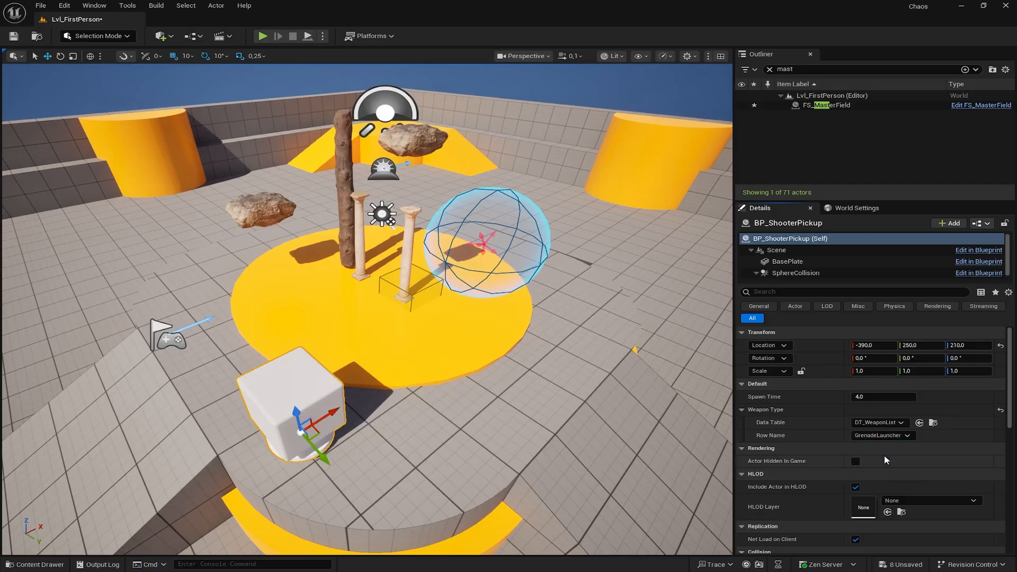
# Step: Test the level in a play session: collect the grenade launcher, fire grenades at the standing column and the boulder, and end the session
pyautogui.click(263, 36)
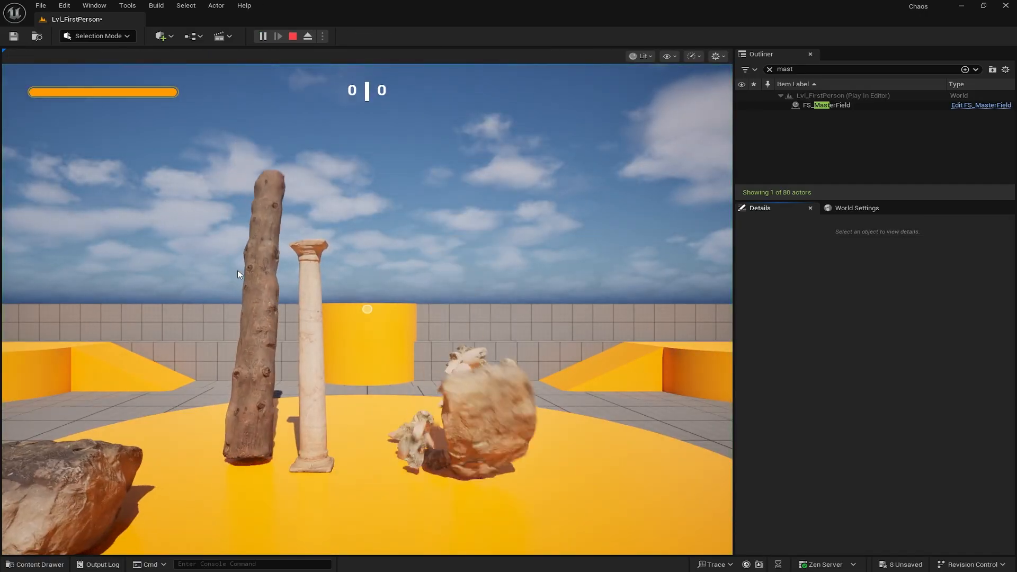
pyautogui.click(237, 271)
pyautogui.press('d')
pyautogui.press('w')
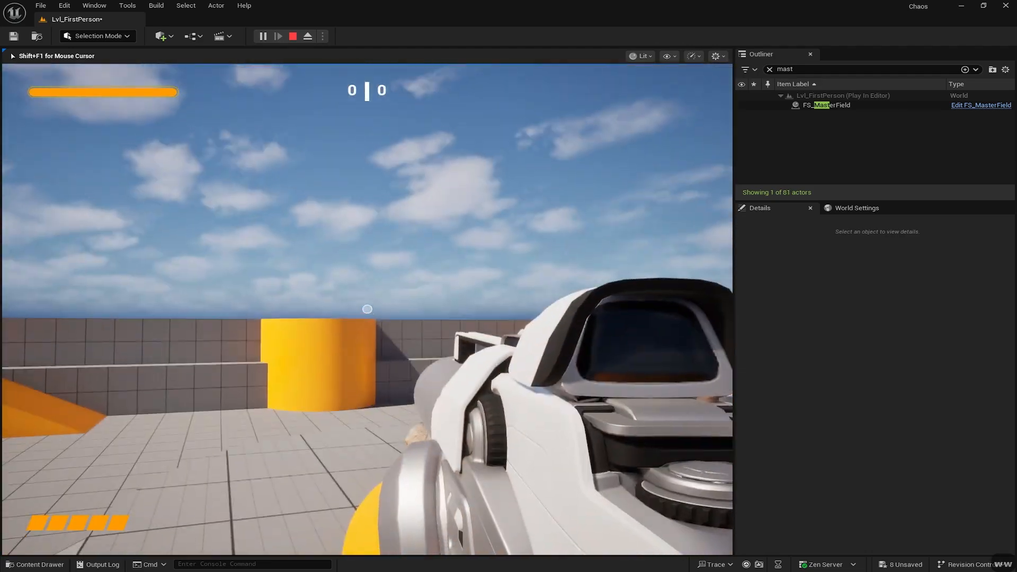
pyautogui.press('w')
pyautogui.click(367, 309)
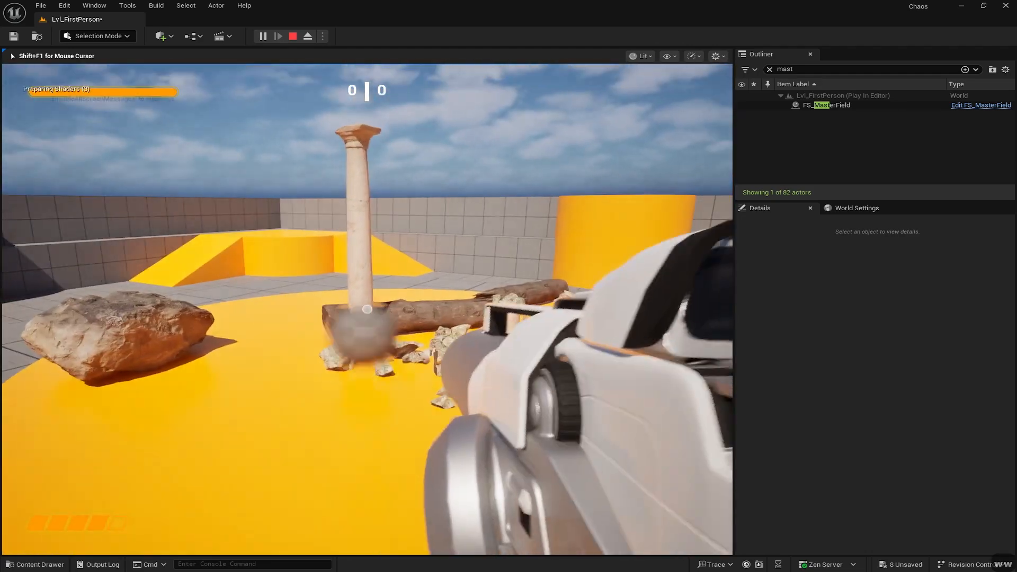
pyautogui.click(367, 309)
pyautogui.press('a')
pyautogui.press('s')
pyautogui.click(367, 309)
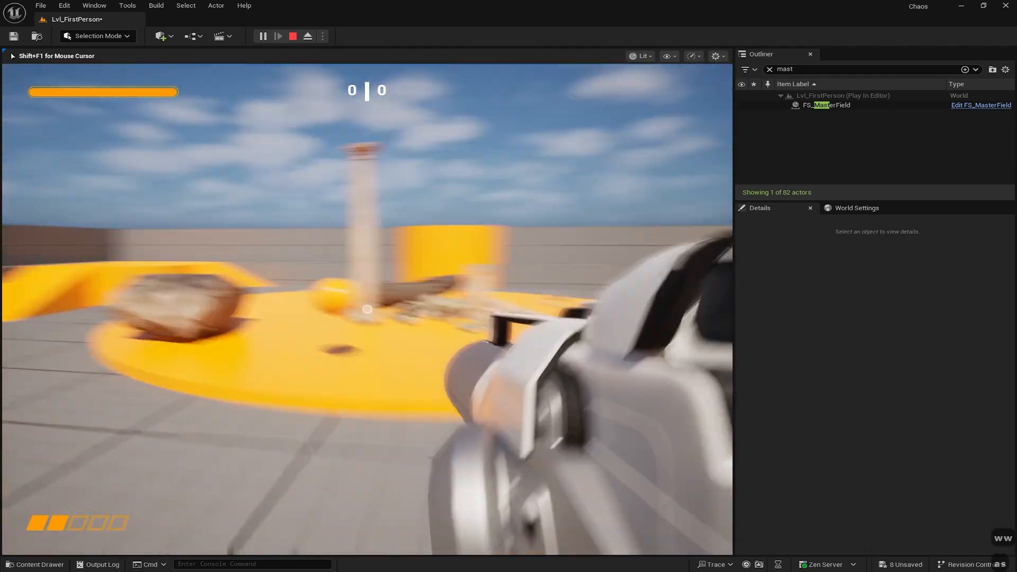
pyautogui.click(367, 308)
pyautogui.press('w')
pyautogui.click(367, 308)
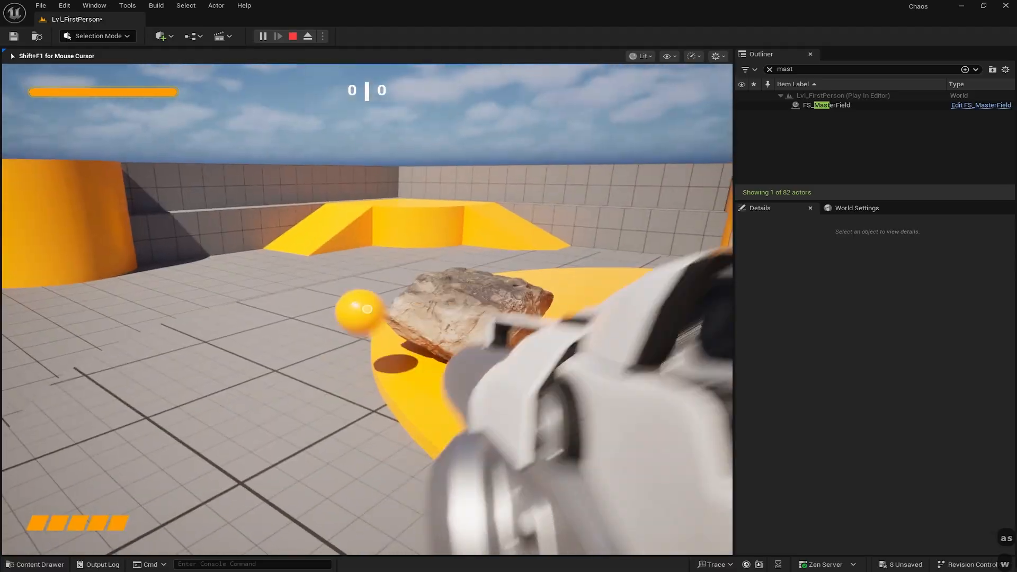
pyautogui.click(367, 309)
pyautogui.press('w')
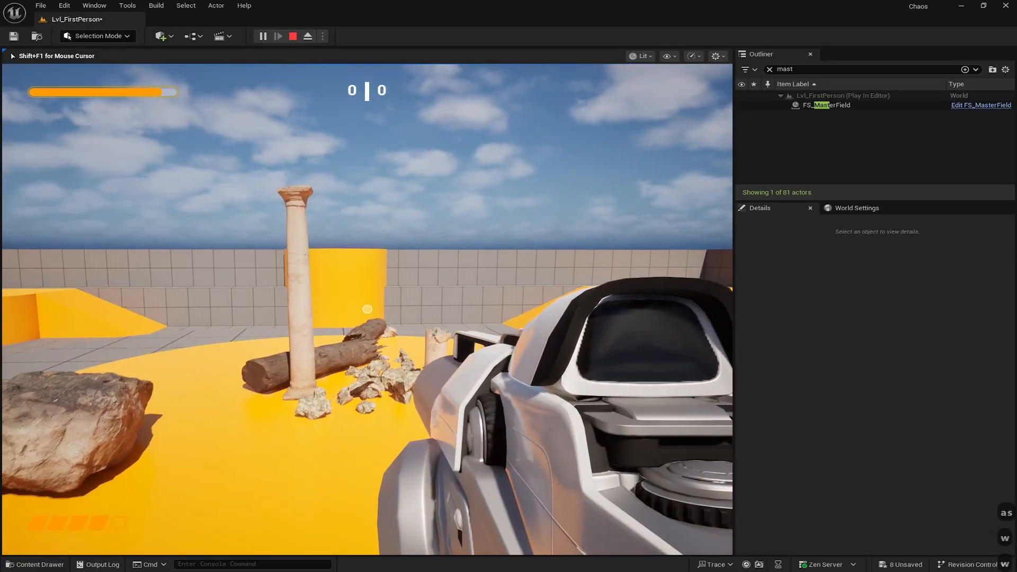
pyautogui.press('Escape')
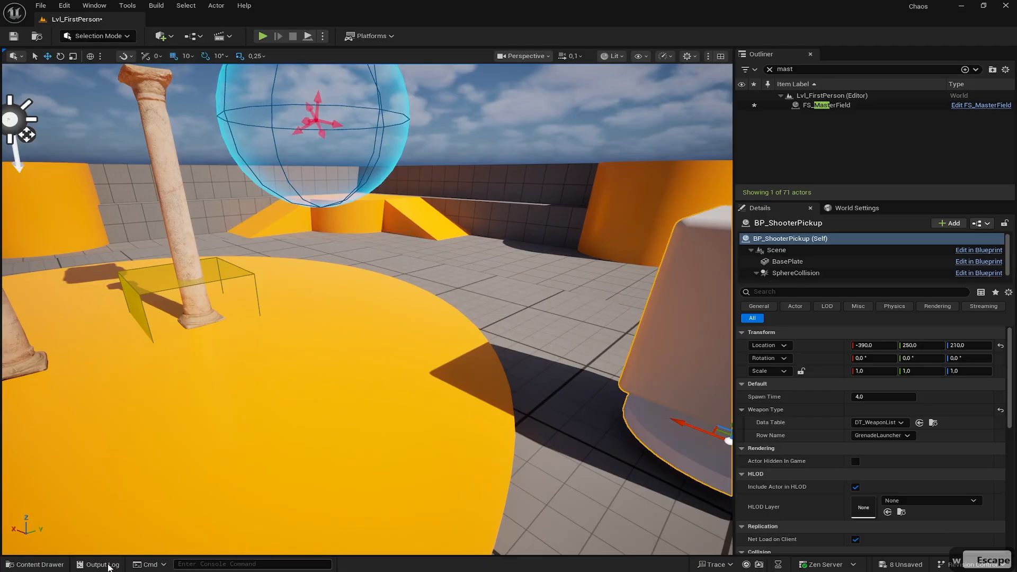
# Step: Find BP_Shooter_GrenadeExplosion in the Projectiles folder under Pickups and open it for editing
pyautogui.click(43, 565)
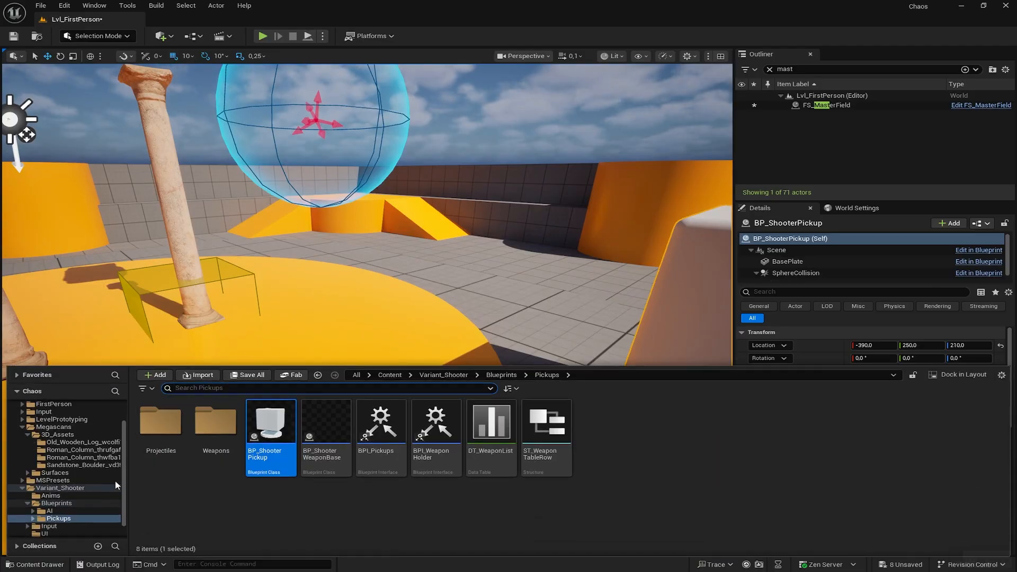
pyautogui.click(226, 419)
pyautogui.doubleClick(227, 419)
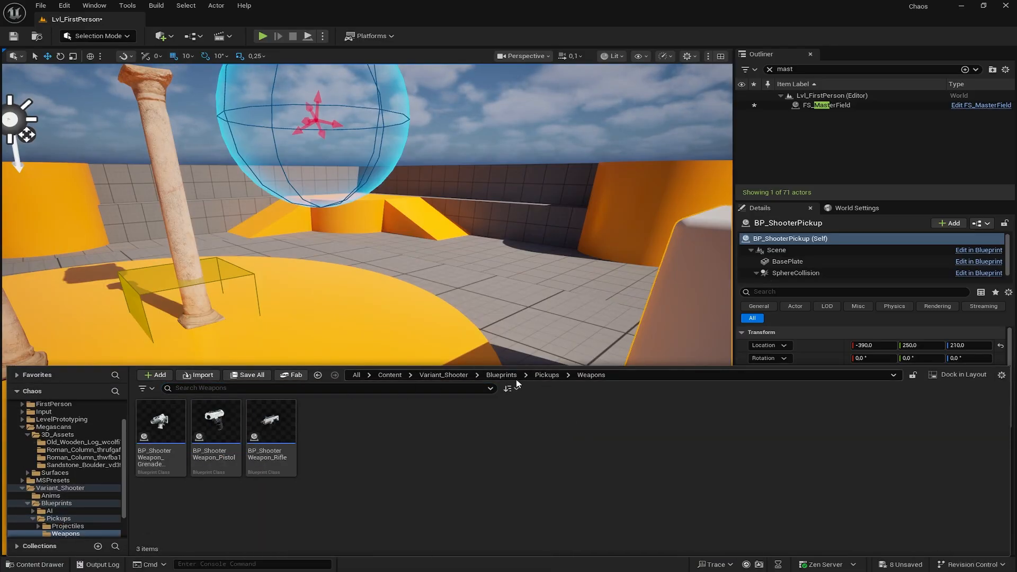
pyautogui.click(546, 374)
pyautogui.click(158, 429)
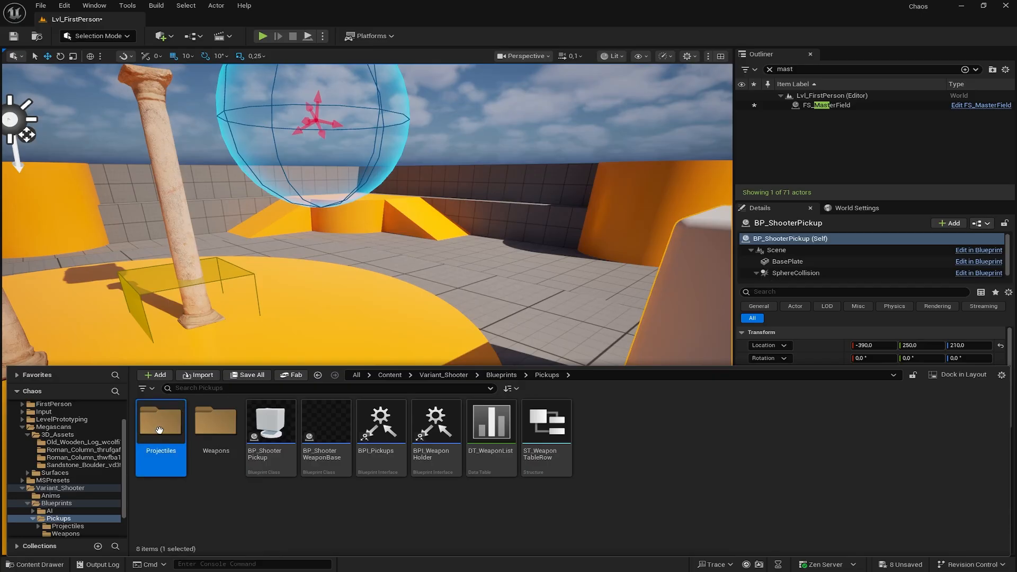
pyautogui.doubleClick(159, 429)
pyautogui.click(275, 422)
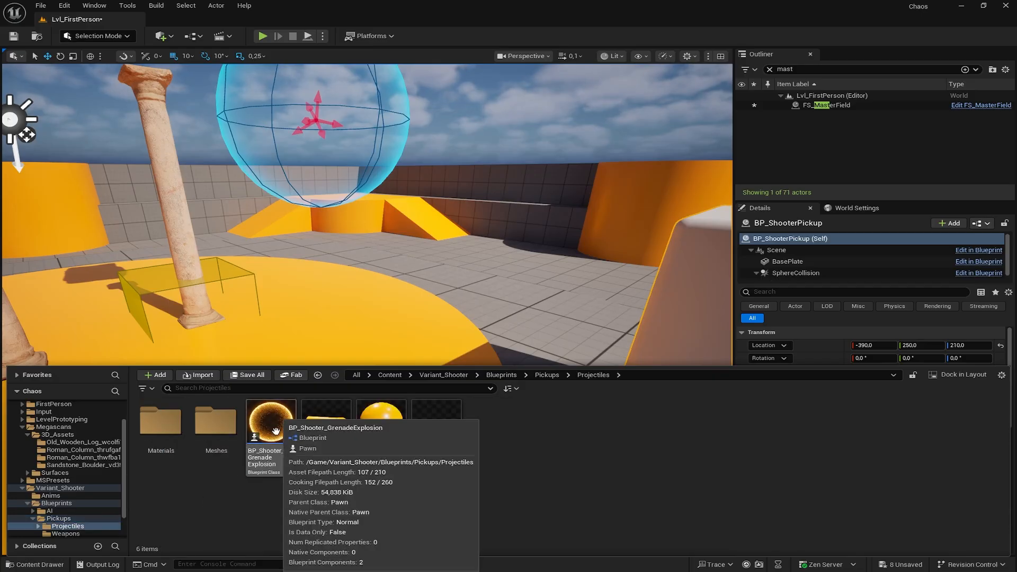
pyautogui.doubleClick(276, 422)
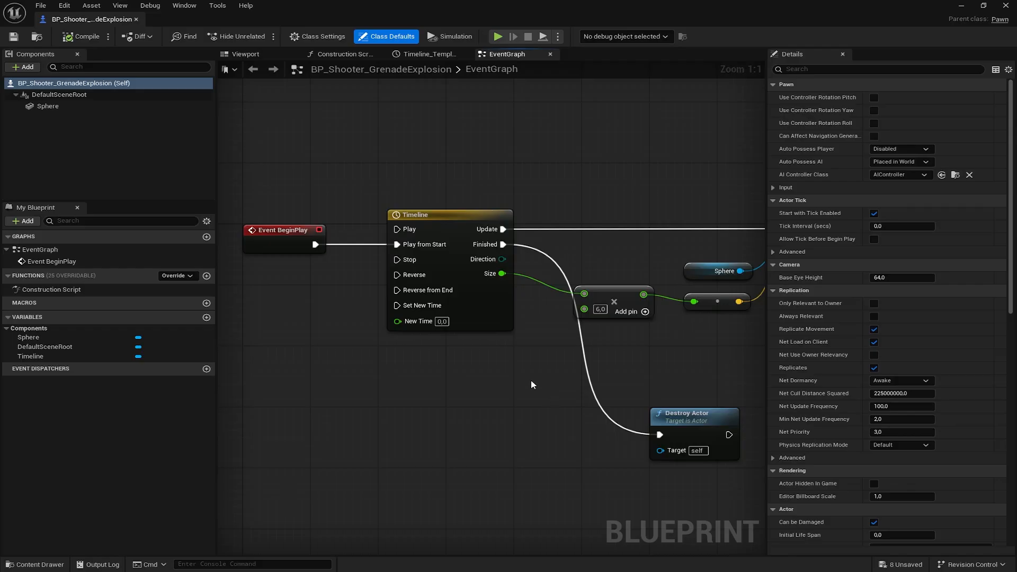
# Step: Move Event BeginPlay away from the Timeline, add a Spawn Actor from Class node between them, and connect BeginPlay to its execution input
pyautogui.moveTo(359, 335); pyautogui.dragTo(563, 338, button='right')
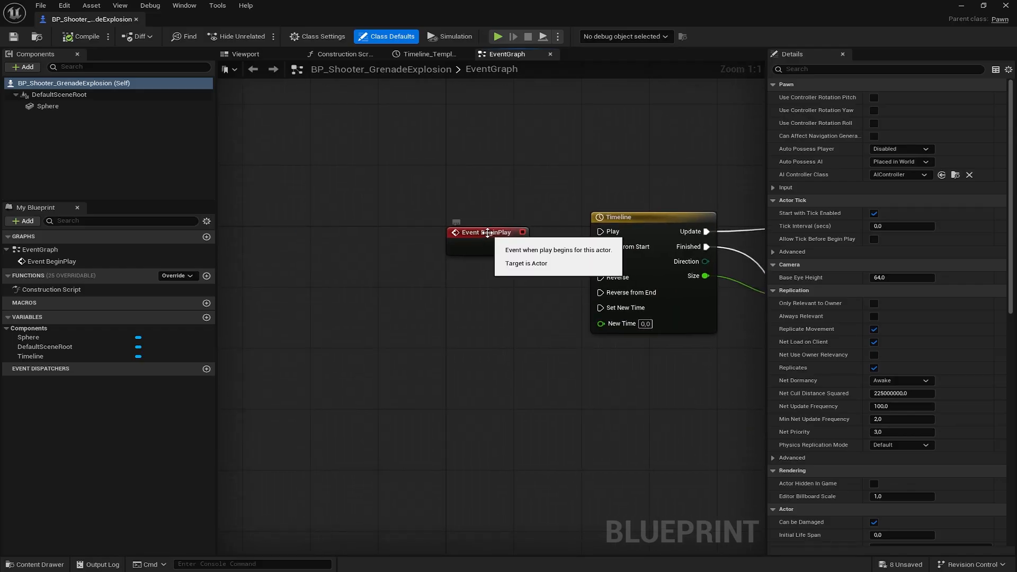
pyautogui.moveTo(485, 232); pyautogui.dragTo(255, 231)
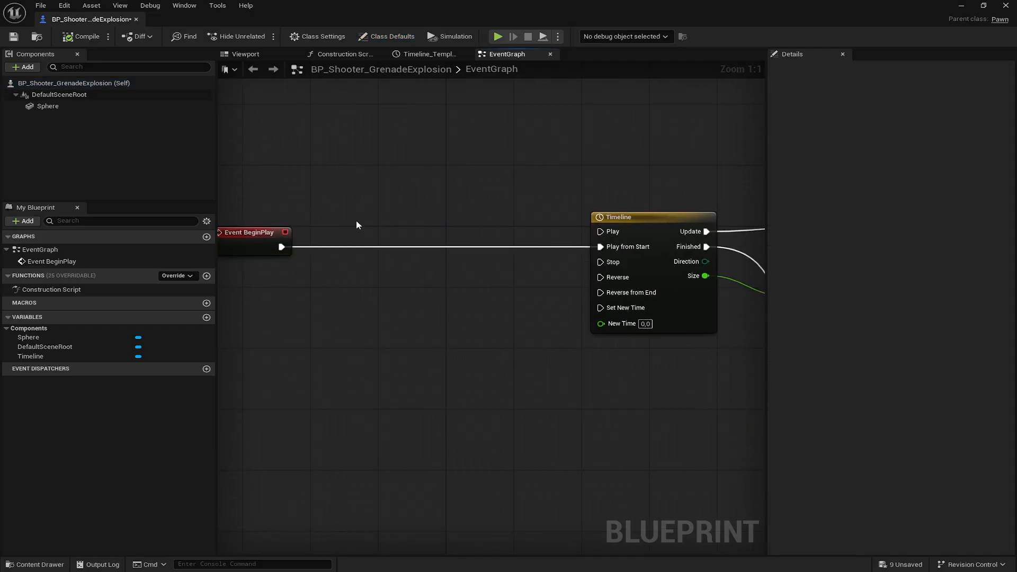
pyautogui.rightClick(355, 220)
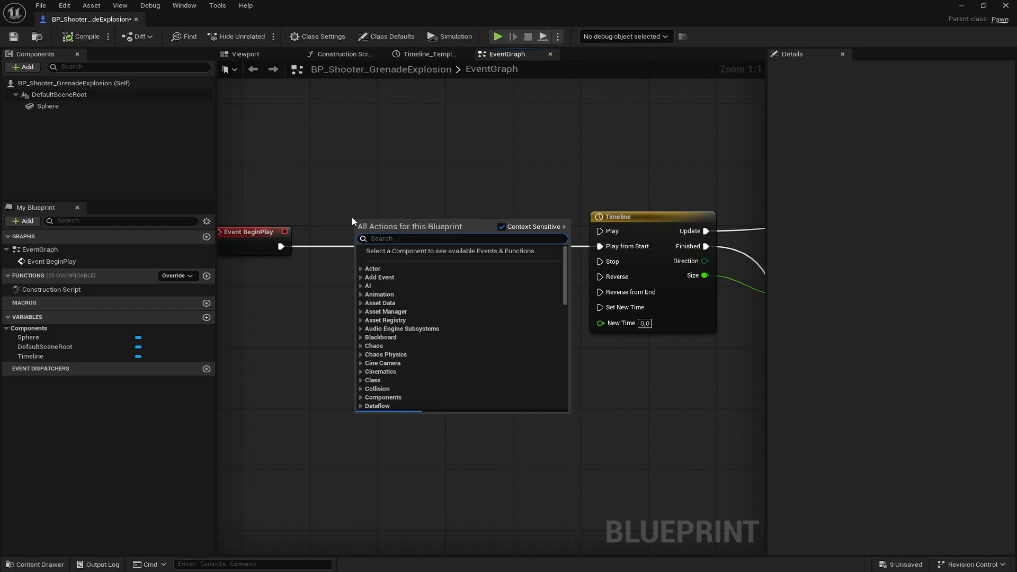
pyautogui.write('spawn')
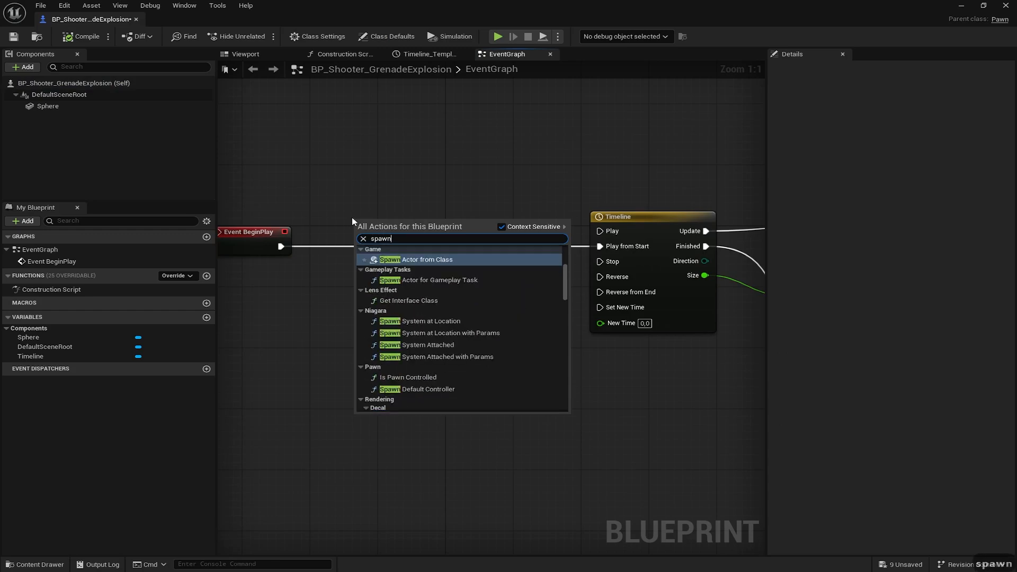
pyautogui.press('Return')
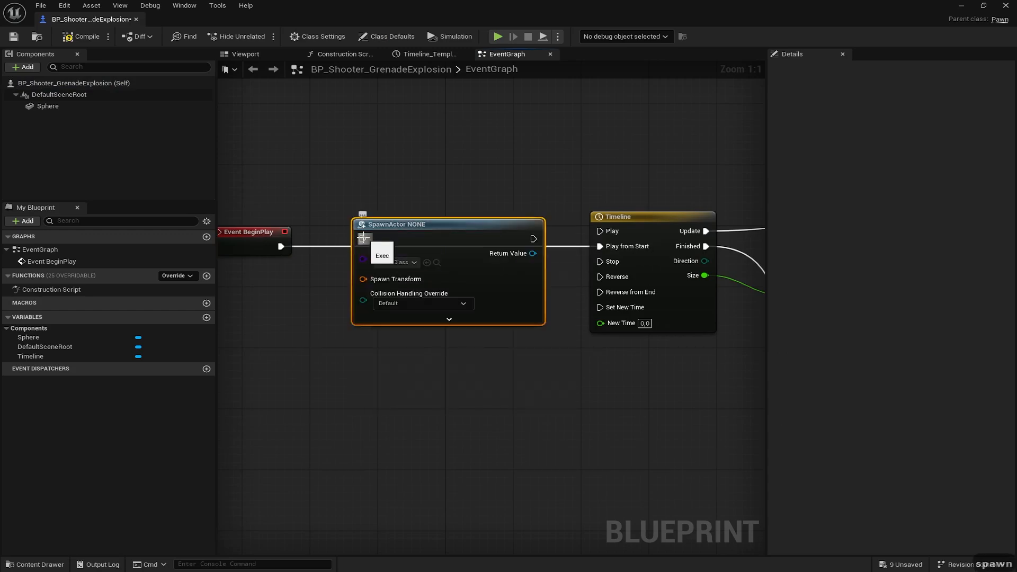
pyautogui.moveTo(363, 239); pyautogui.dragTo(282, 246)
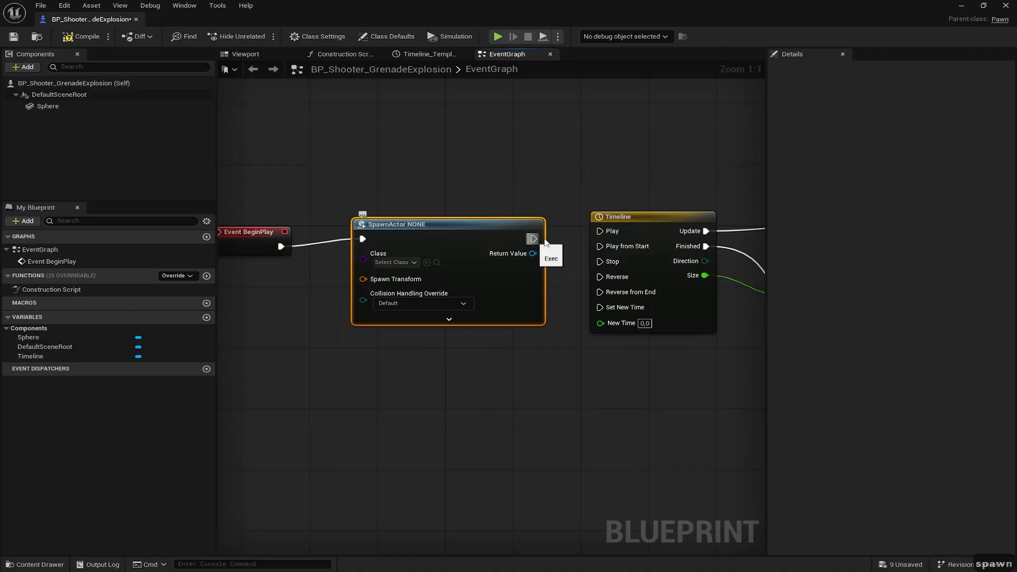
# Step: Shift the SpawnActor and Event BeginPlay nodes farther from the Timeline to make room for another node
pyautogui.moveTo(544, 240)
pyautogui.mouseDown()
pyautogui.moveTo(603, 233)
pyautogui.moveTo(560, 229)
pyautogui.mouseUp()
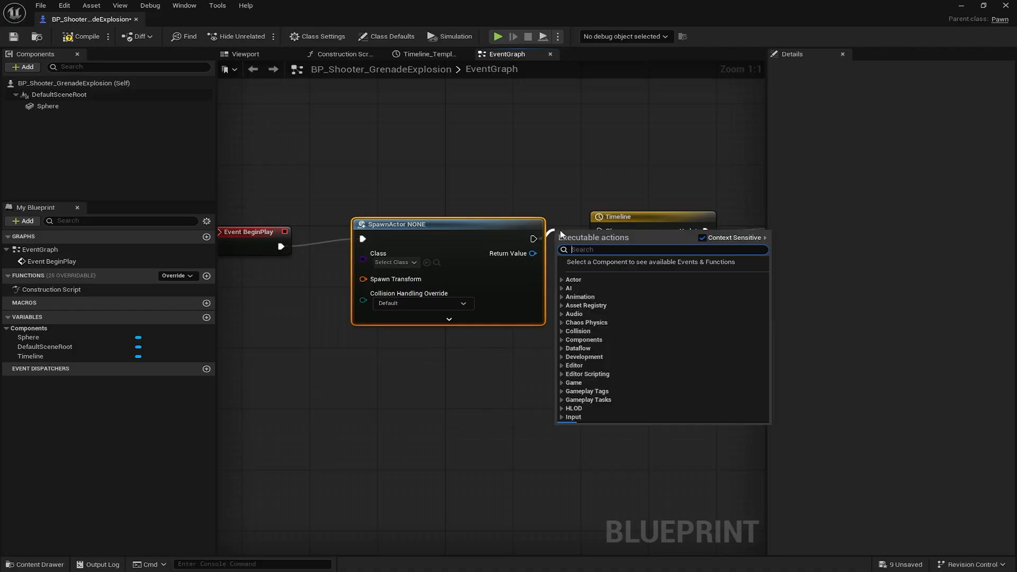
pyautogui.click(543, 203)
pyautogui.moveTo(488, 229); pyautogui.dragTo(479, 238)
pyautogui.moveTo(281, 233); pyautogui.dragTo(482, 161, button='right')
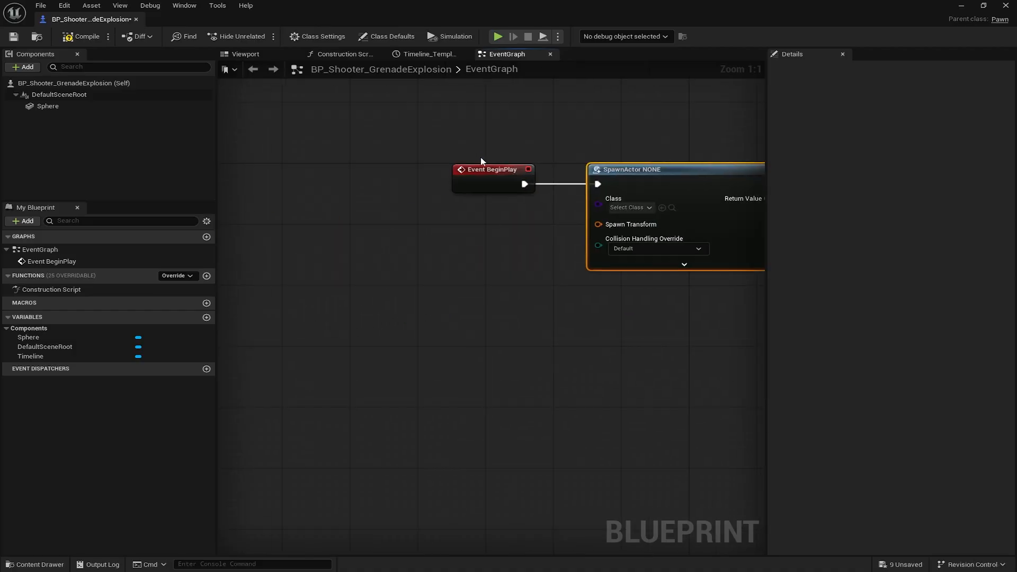
pyautogui.moveTo(475, 172); pyautogui.dragTo(390, 150)
pyautogui.moveTo(760, 205); pyautogui.dragTo(721, 193)
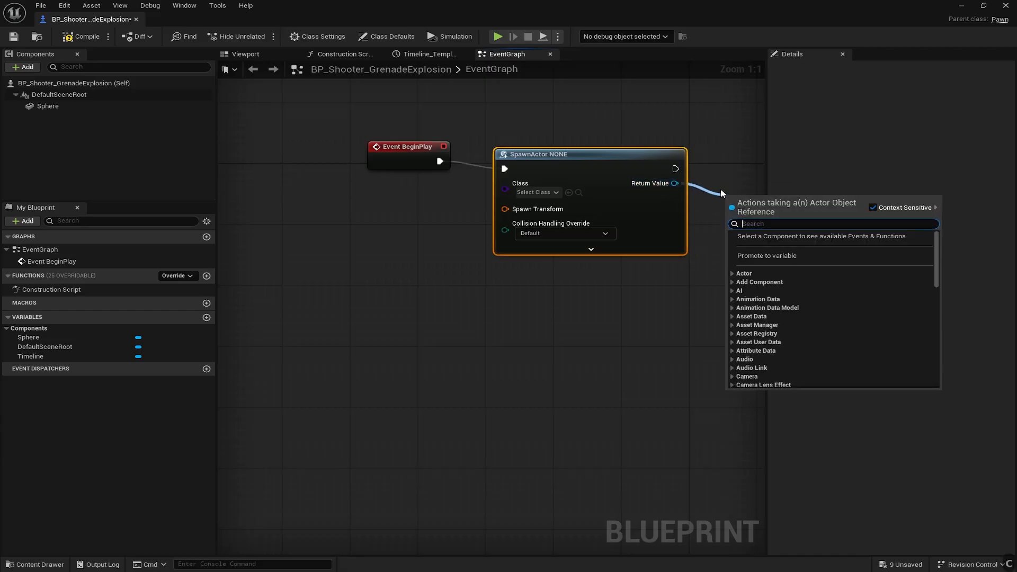
pyautogui.write('CE')
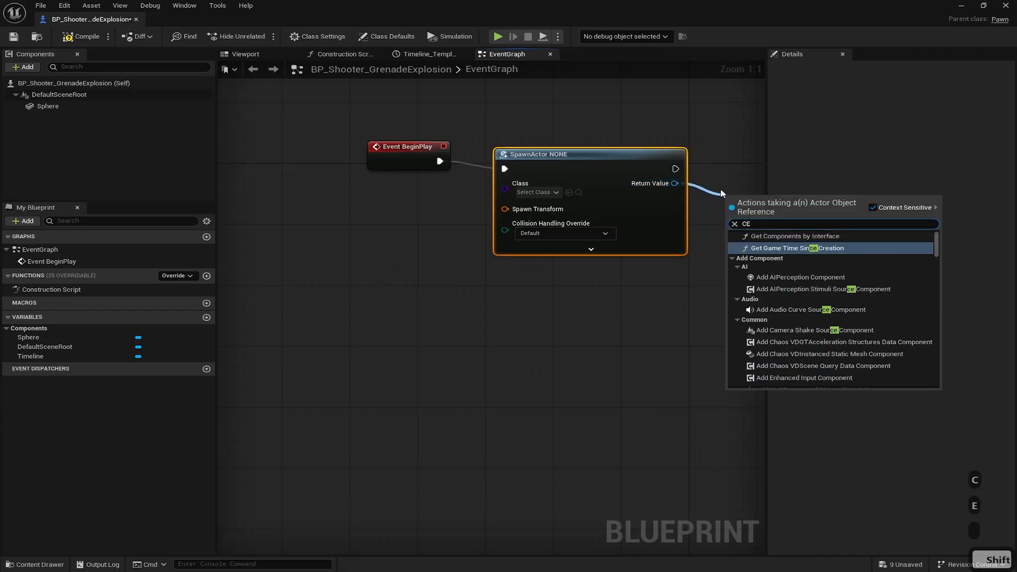
pyautogui.write(' Tri')
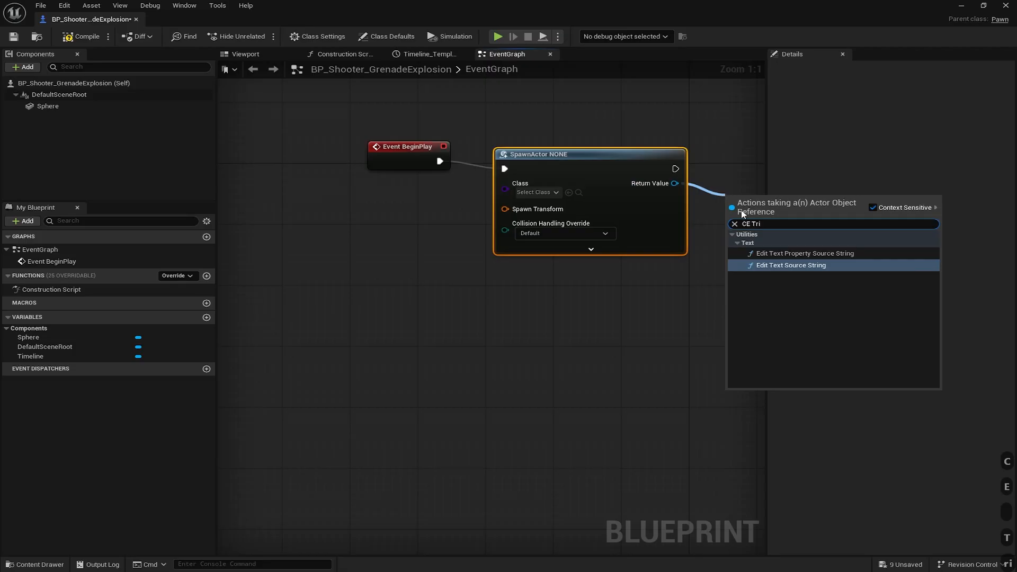
# Step: Dismiss the open node search and set the SpawnActor node's class to FS_MasterField
pyautogui.moveTo(664, 210); pyautogui.dragTo(504, 239, button='right')
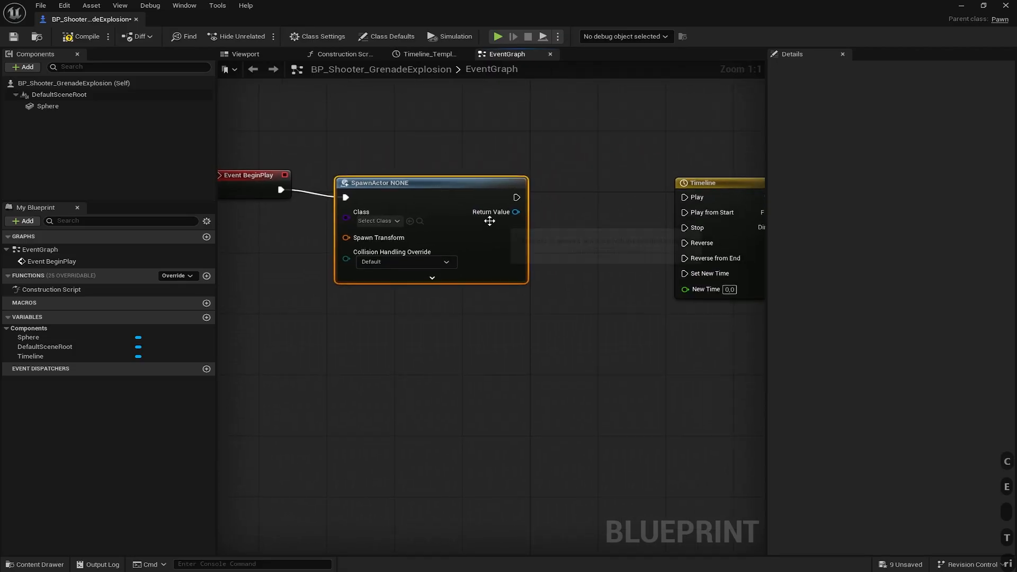
pyautogui.click(382, 221)
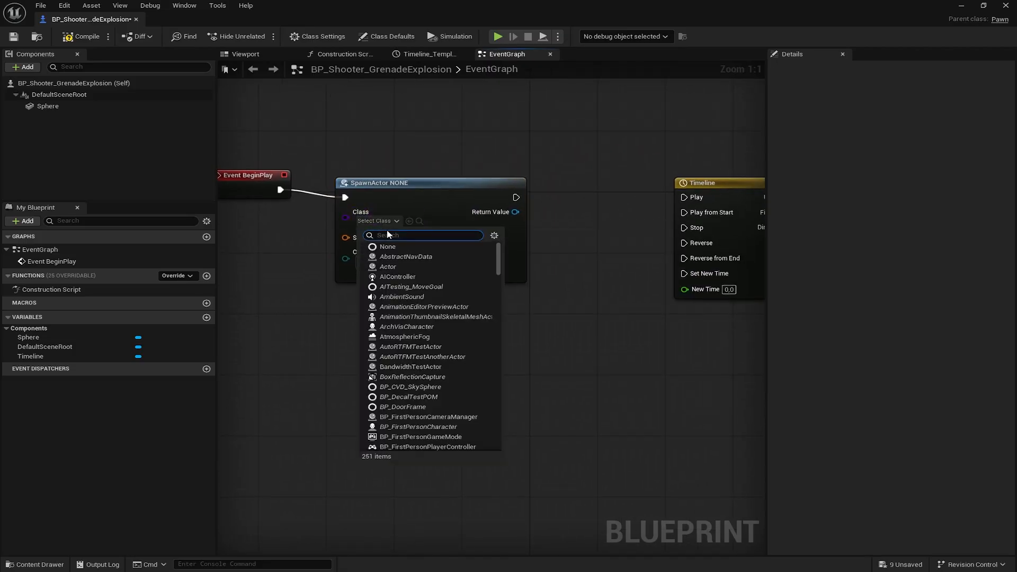
pyautogui.write('master')
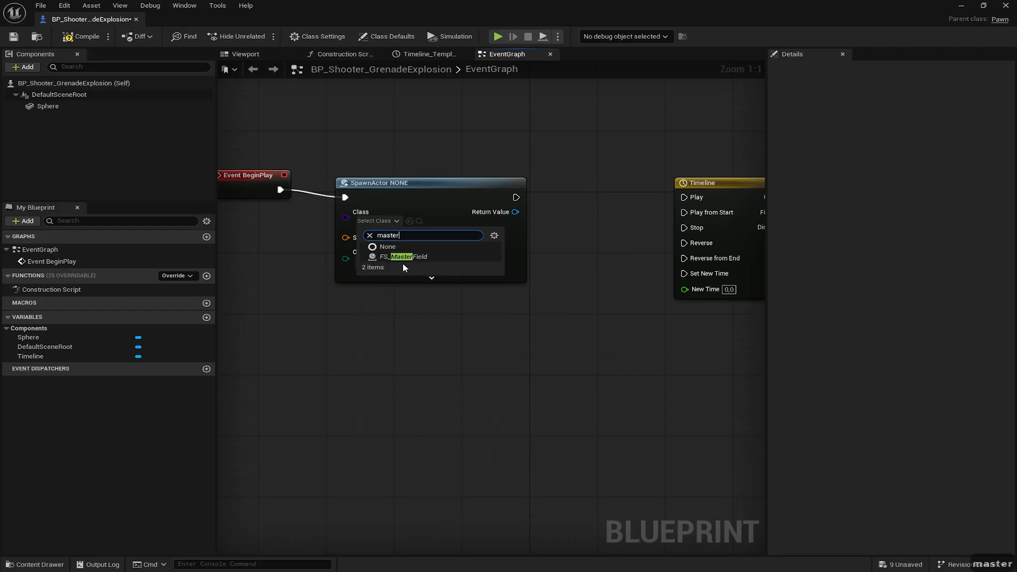
pyautogui.click(405, 257)
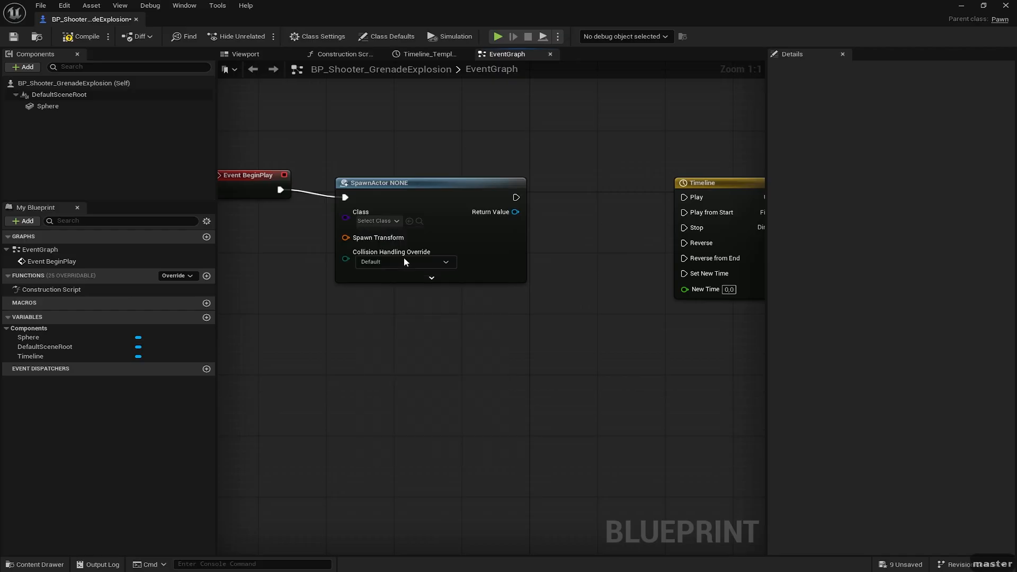
# Step: Add a CE Trigger call on the spawned field's Return Value, connect its execution output to the Timeline's Play, and align it between both nodes
pyautogui.moveTo(549, 227); pyautogui.dragTo(572, 224)
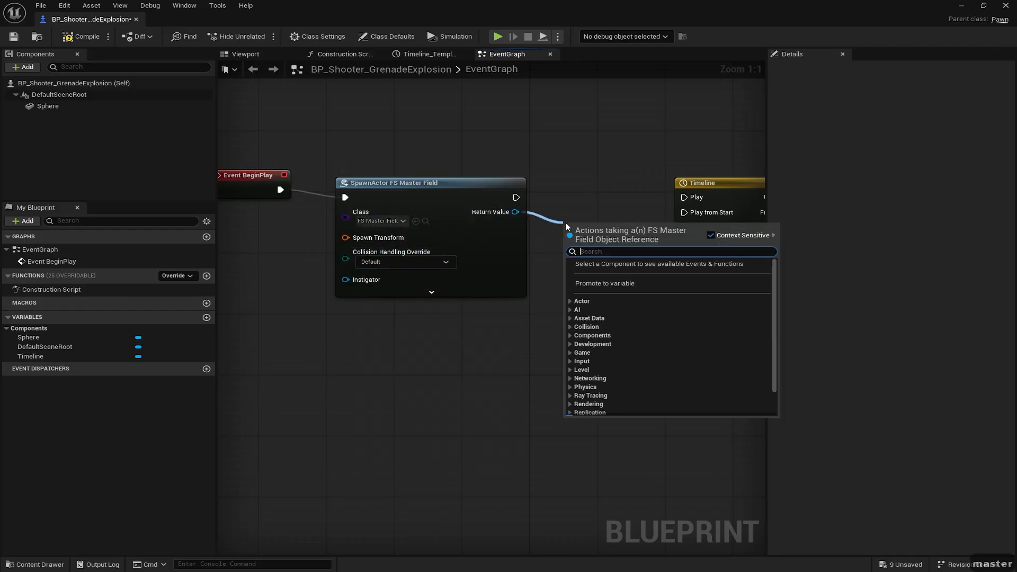
pyautogui.write('CE')
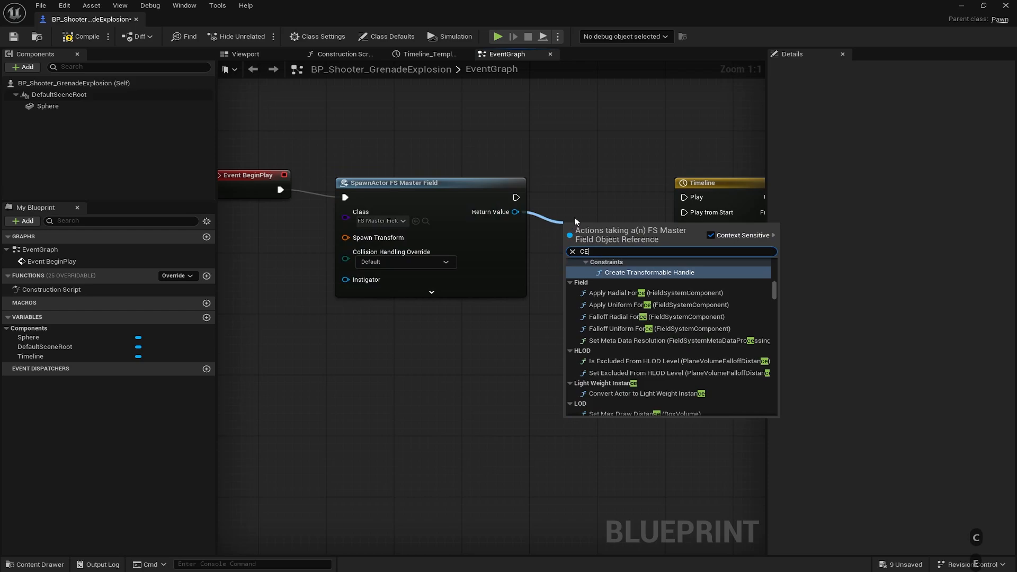
pyautogui.write(' RT')
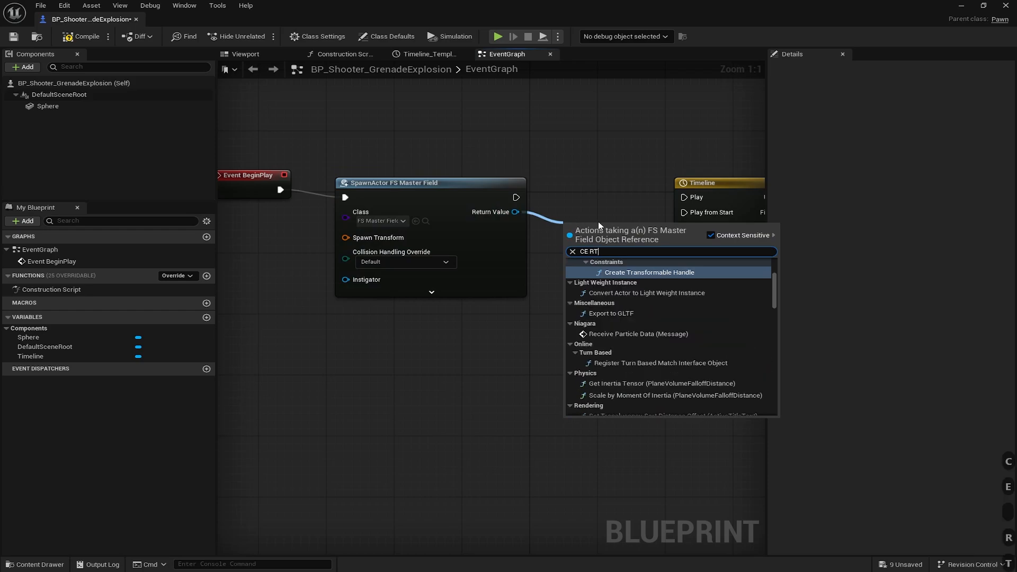
pyautogui.press('BackSpace')
pyautogui.press('BackSpace')
pyautogui.write('Tr')
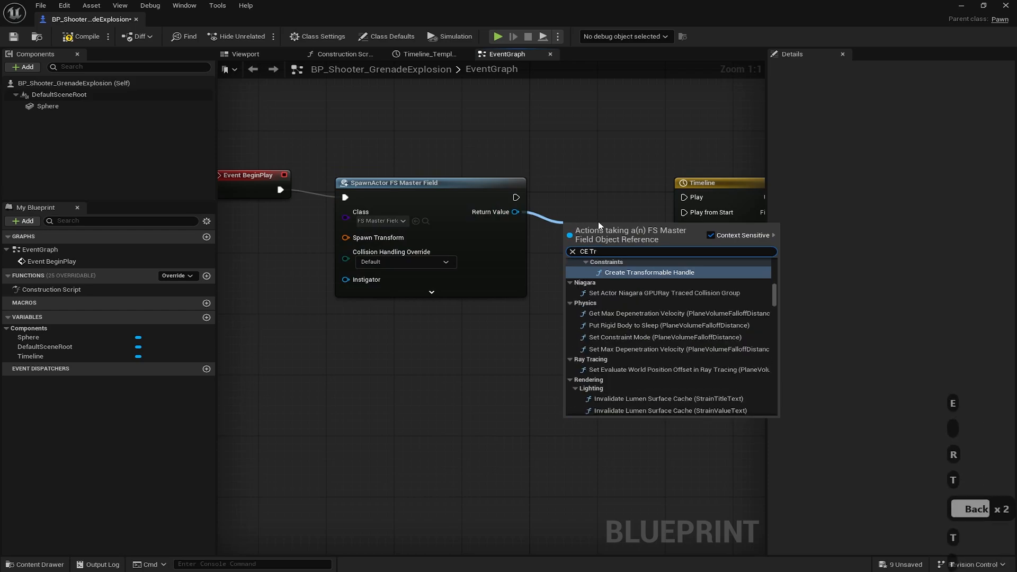
pyautogui.write('igger')
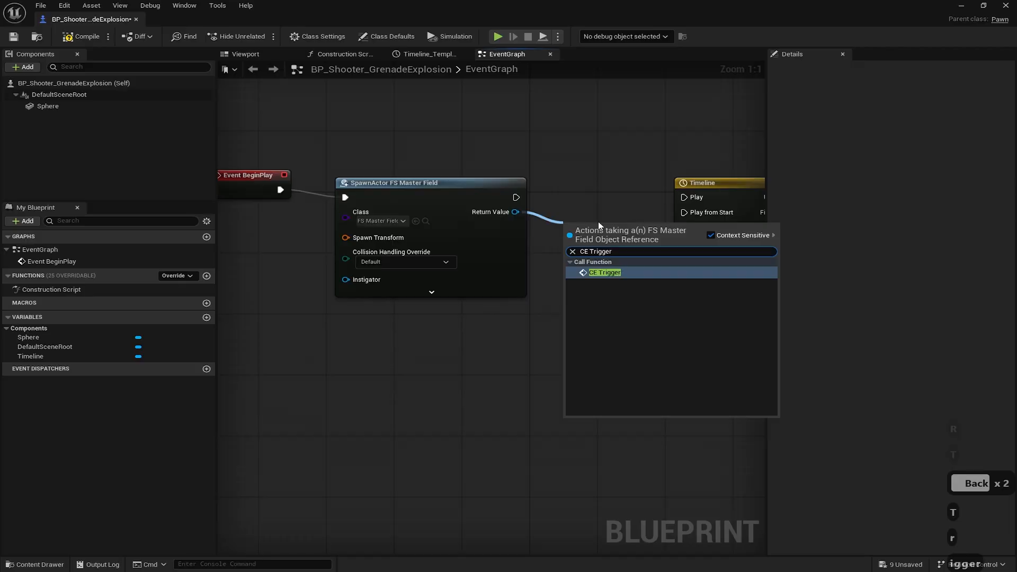
pyautogui.click(599, 273)
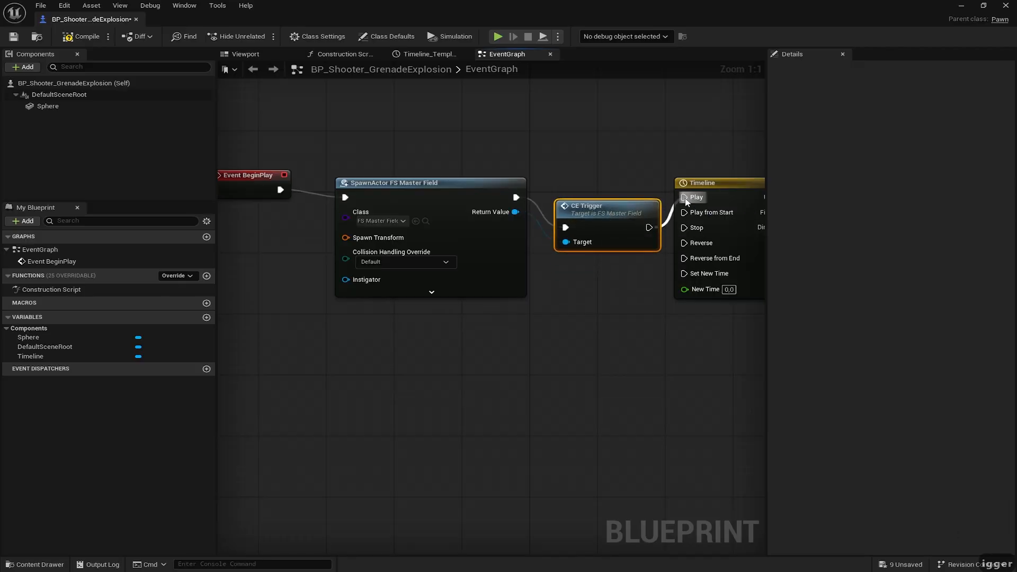
pyautogui.moveTo(685, 201); pyautogui.dragTo(685, 201)
pyautogui.moveTo(629, 216); pyautogui.dragTo(622, 193)
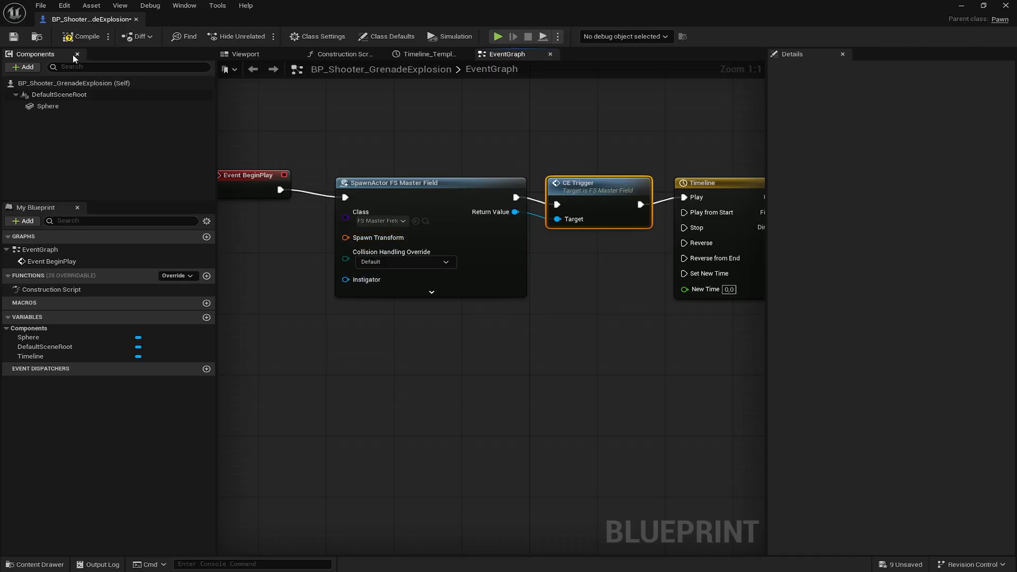
# Step: Compile the blueprint and supply the Spawn Transform input with a Get Actor Transform node placed below Event BeginPlay
pyautogui.click(71, 39)
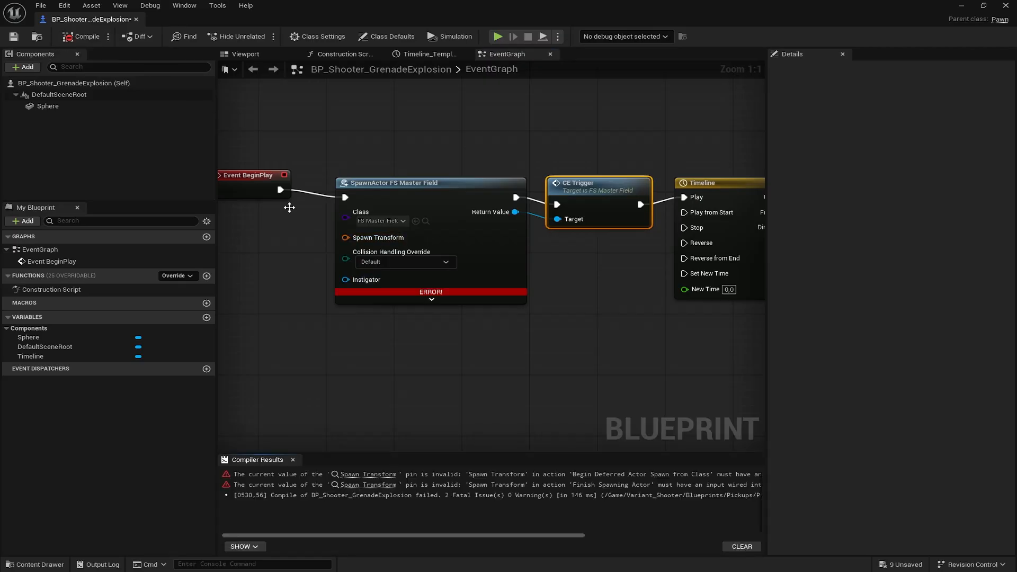
pyautogui.moveTo(345, 237); pyautogui.dragTo(250, 289)
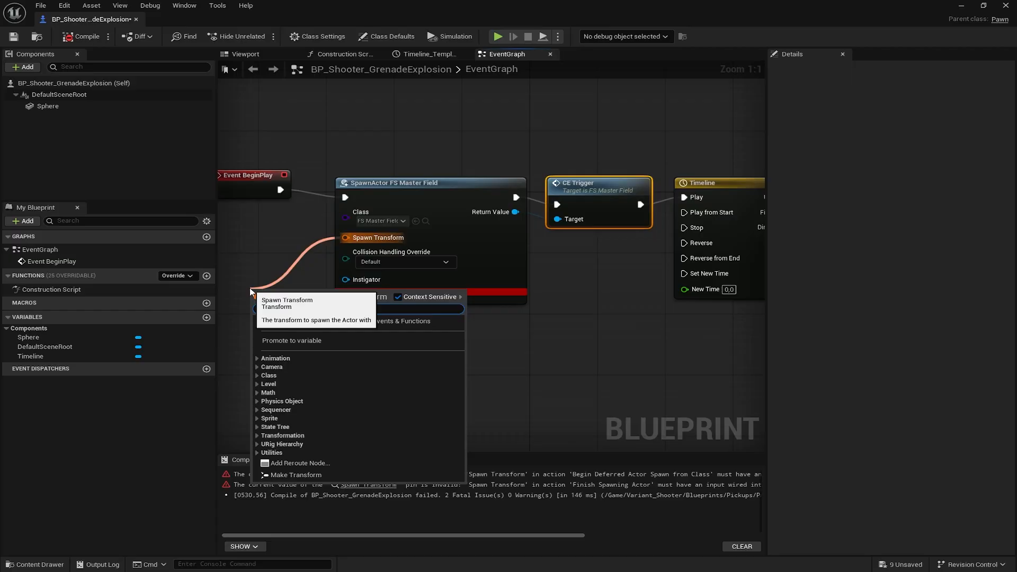
pyautogui.write('get')
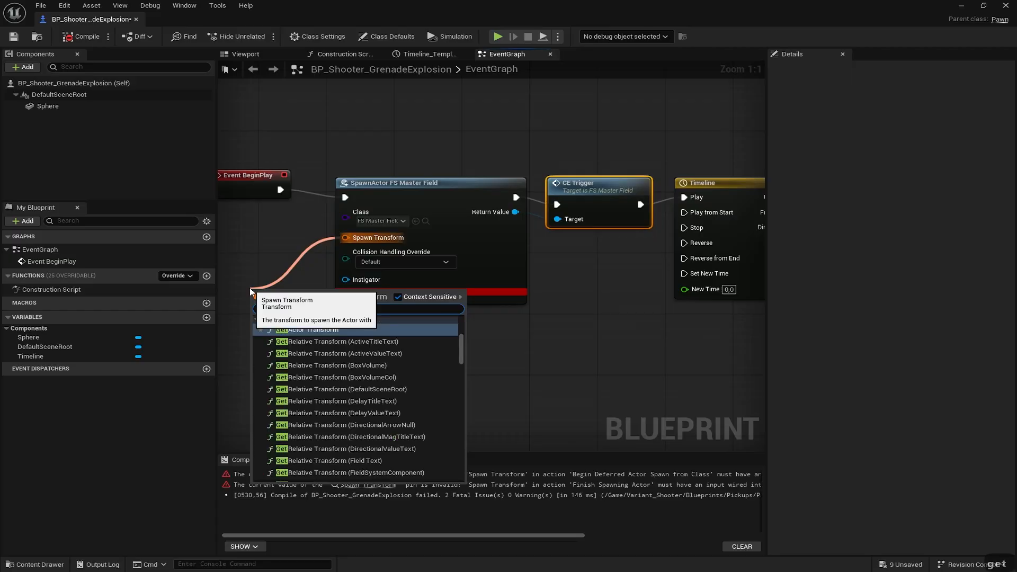
pyautogui.click(288, 329)
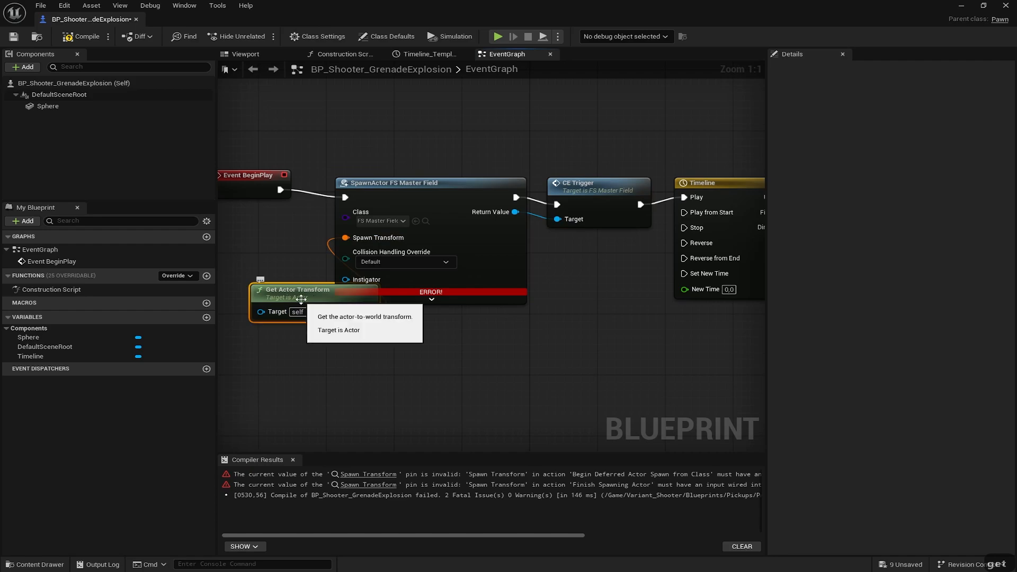
pyautogui.moveTo(293, 312); pyautogui.dragTo(227, 281)
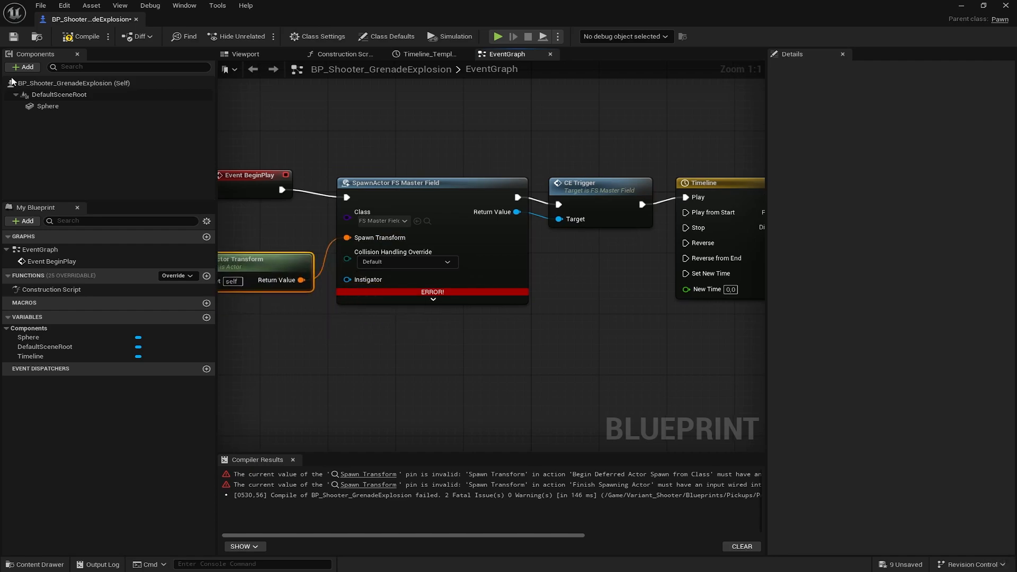
# Step: Compile and save BP_Shooter_GrenadeExplosion, and close its editor to return to the level
pyautogui.click(82, 41)
pyautogui.moveTo(425, 336); pyautogui.dragTo(572, 358, button='right')
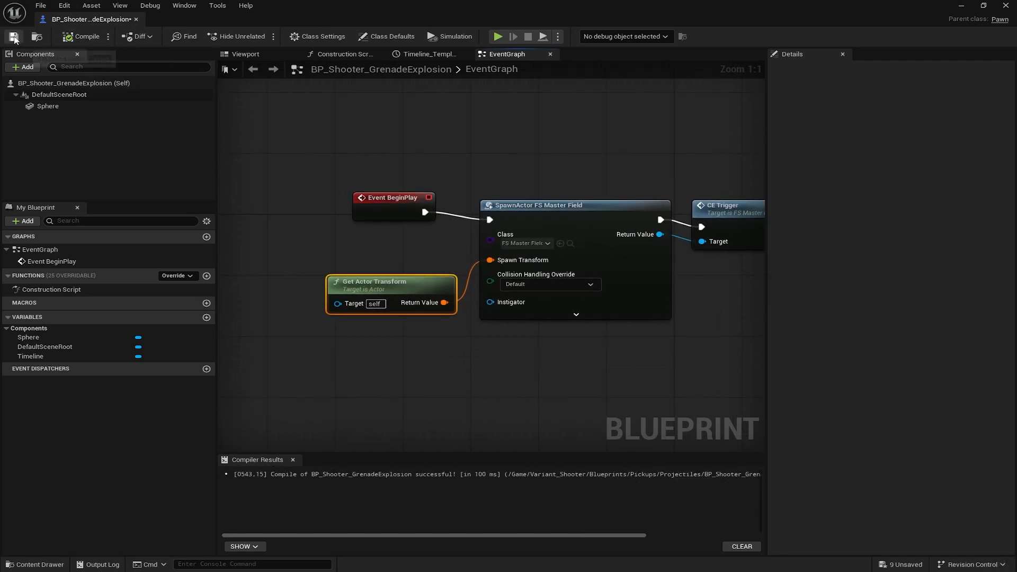
pyautogui.click(1008, 6)
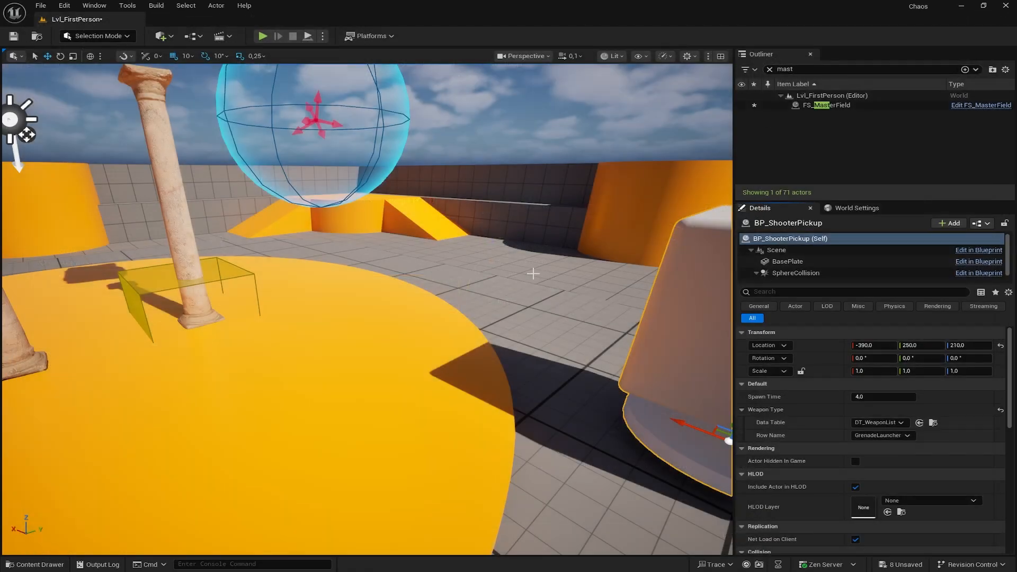
# Step: Play-test the level by walking around and firing grenades at the columns and boulders, and end the session
pyautogui.moveTo(376, 74)
pyautogui.mouseDown(button='right')
pyautogui.moveTo(339, 68)
pyautogui.moveTo(375, 74)
pyautogui.mouseUp(button='right')
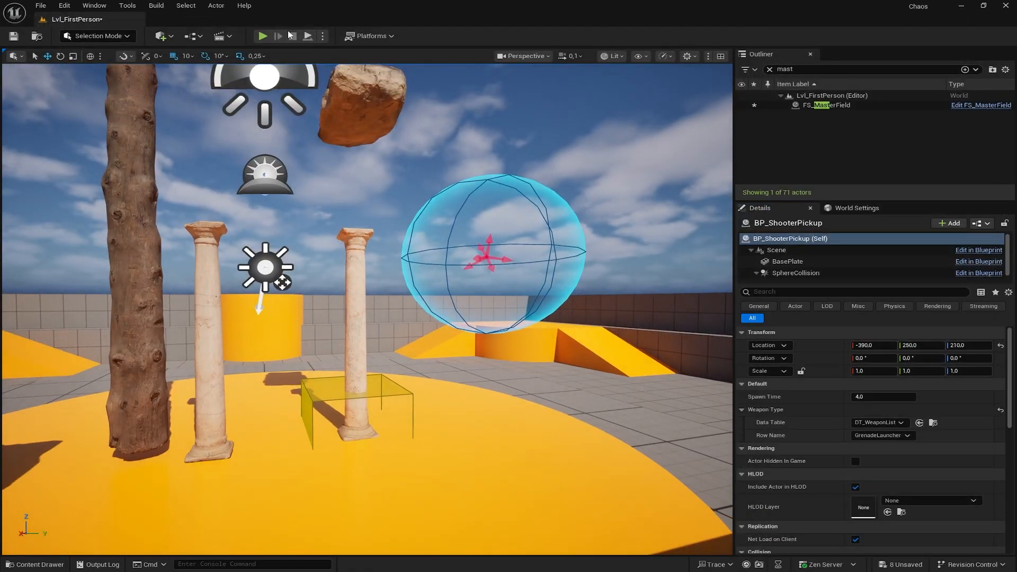
pyautogui.click(263, 36)
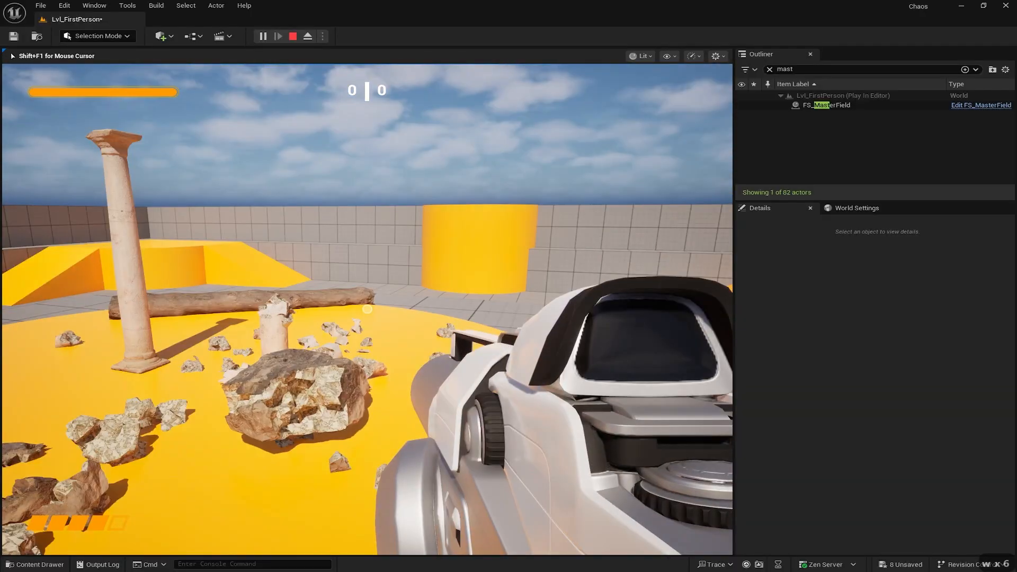
pyautogui.press('w')
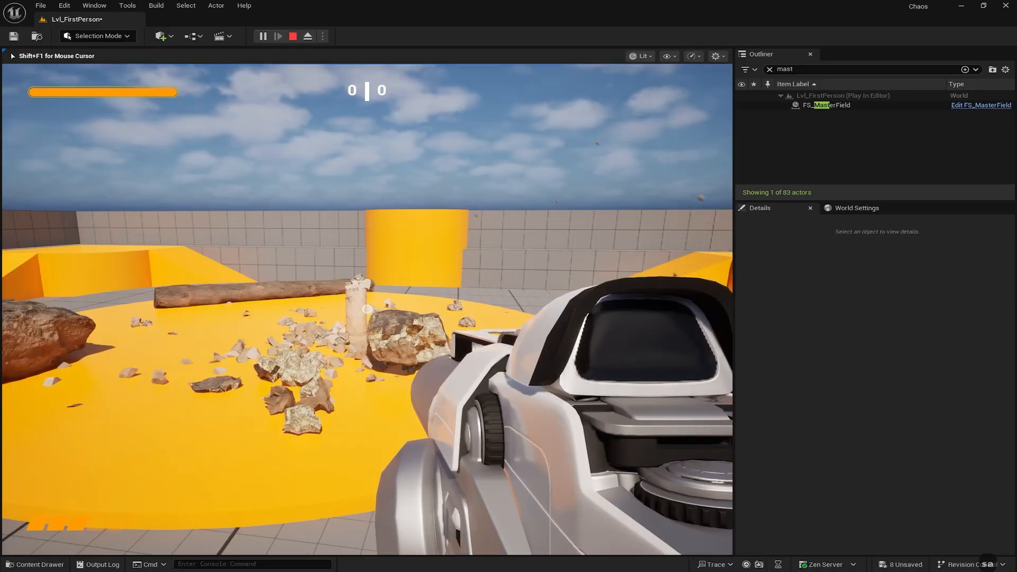
pyautogui.click(367, 309)
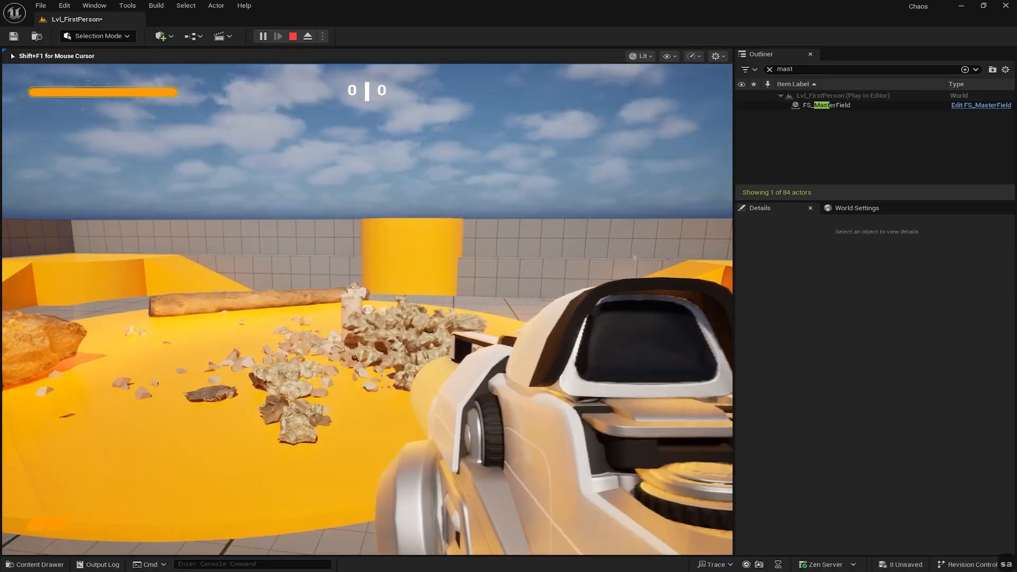
pyautogui.click(367, 309)
pyautogui.press('a')
pyautogui.click(368, 309)
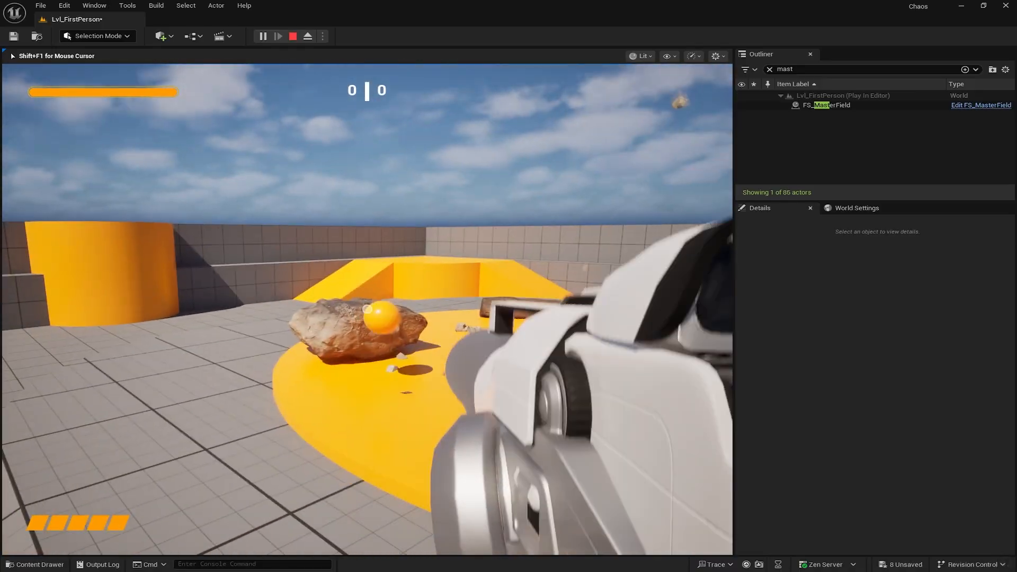
pyautogui.click(367, 309)
pyautogui.press('w')
pyautogui.press('a')
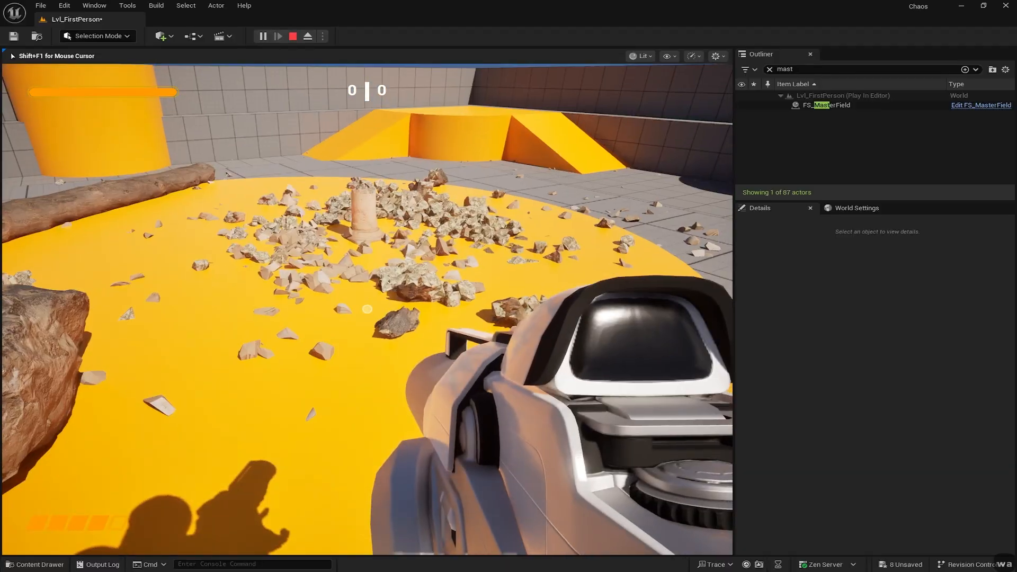
pyautogui.press('Escape')
# Step: Open the Cluster fracture tool in Fracture mode for the floating sandstone boulder beside the wooden log
pyautogui.moveTo(170, 313); pyautogui.dragTo(106, 262, button='right')
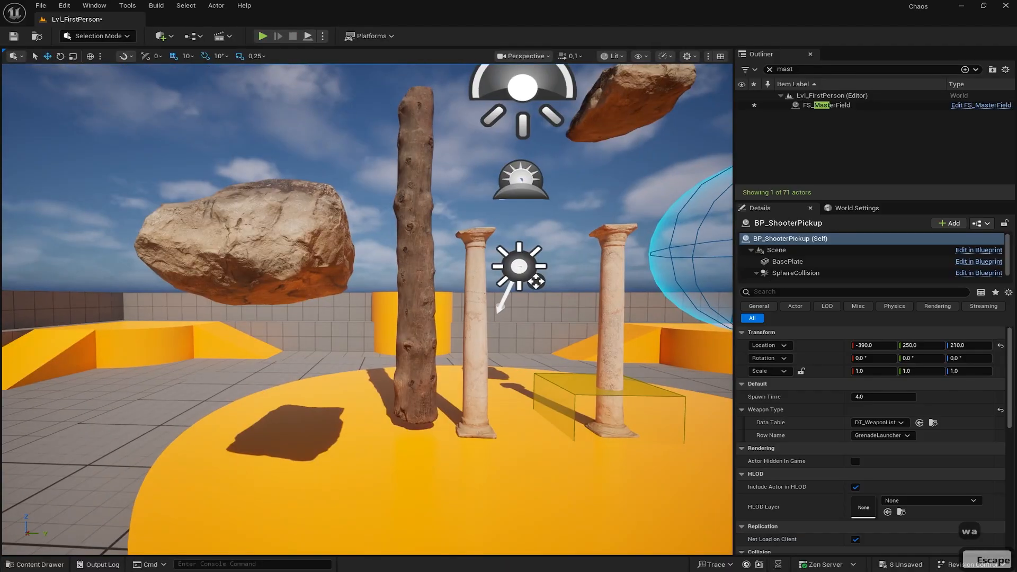
pyautogui.click(208, 263)
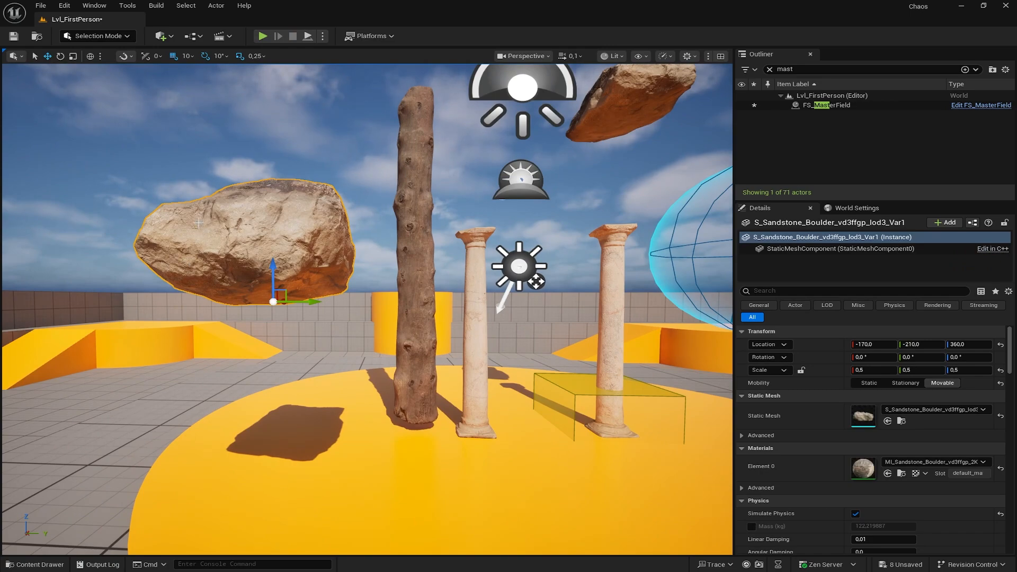
pyautogui.click(127, 34)
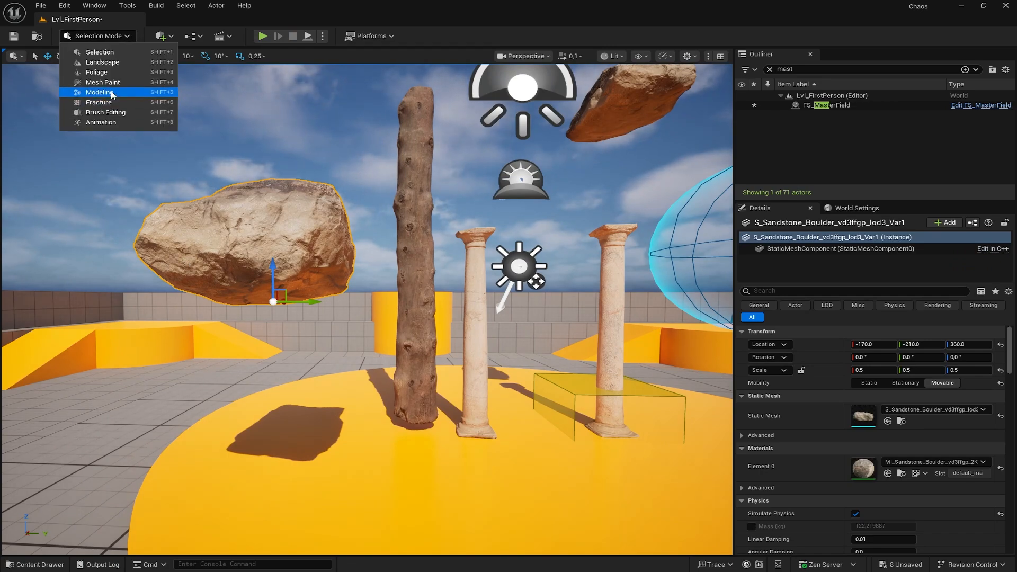
pyautogui.click(100, 101)
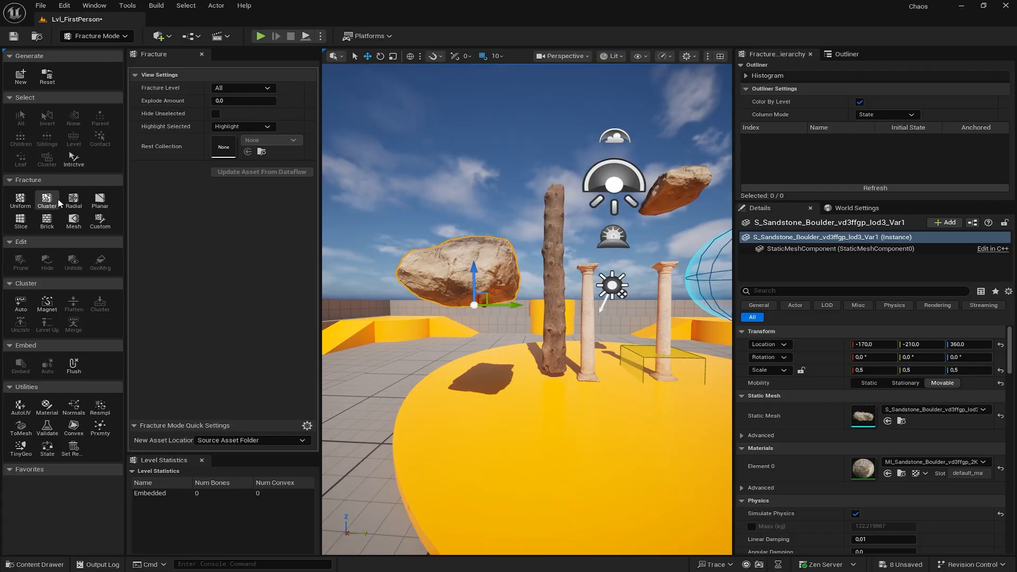
pyautogui.click(47, 200)
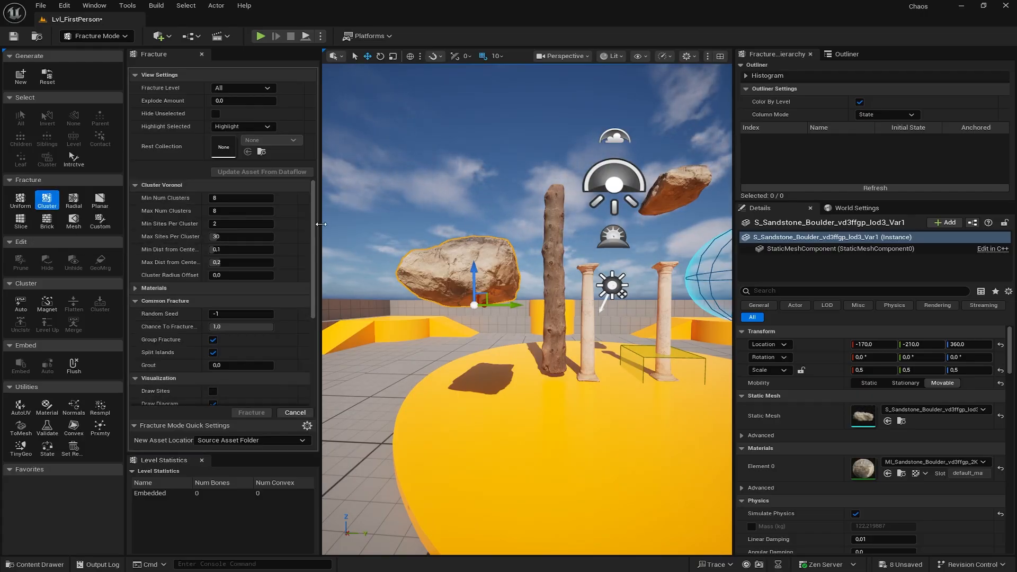
pyautogui.moveTo(313, 226); pyautogui.dragTo(319, 331)
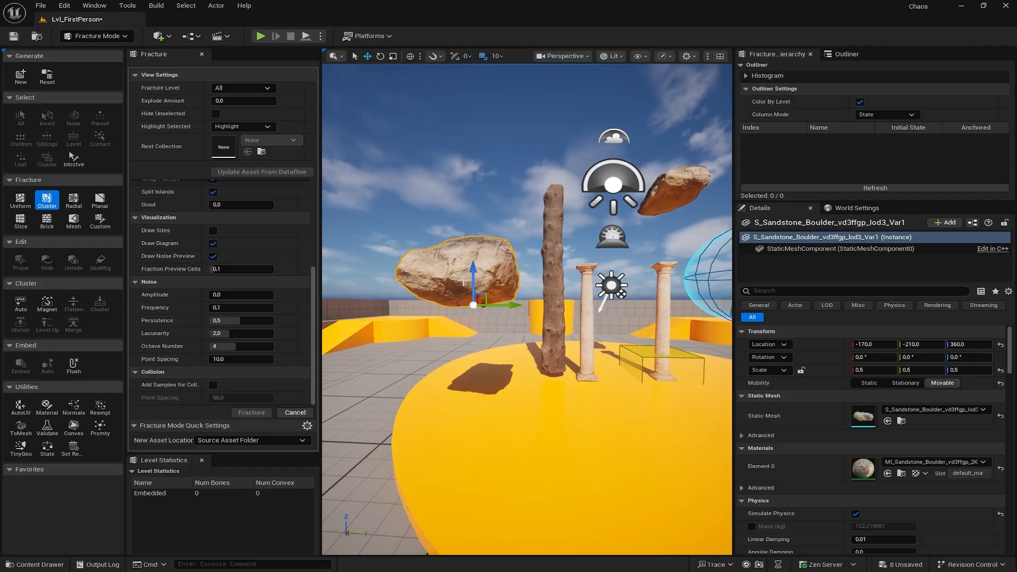
pyautogui.click(431, 345)
pyautogui.click(467, 284)
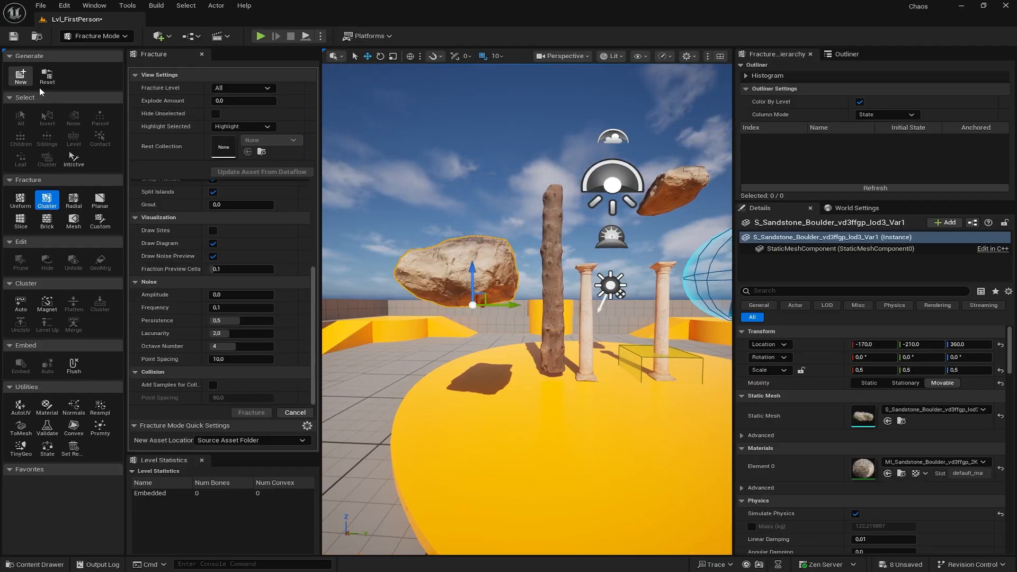
# Step: Create a geometry collection named GC_S_Sandstone_Boulder_vd3ffgp_lod3_Var from the floating boulder in the Chaos/Meshes folder
pyautogui.click(405, 229)
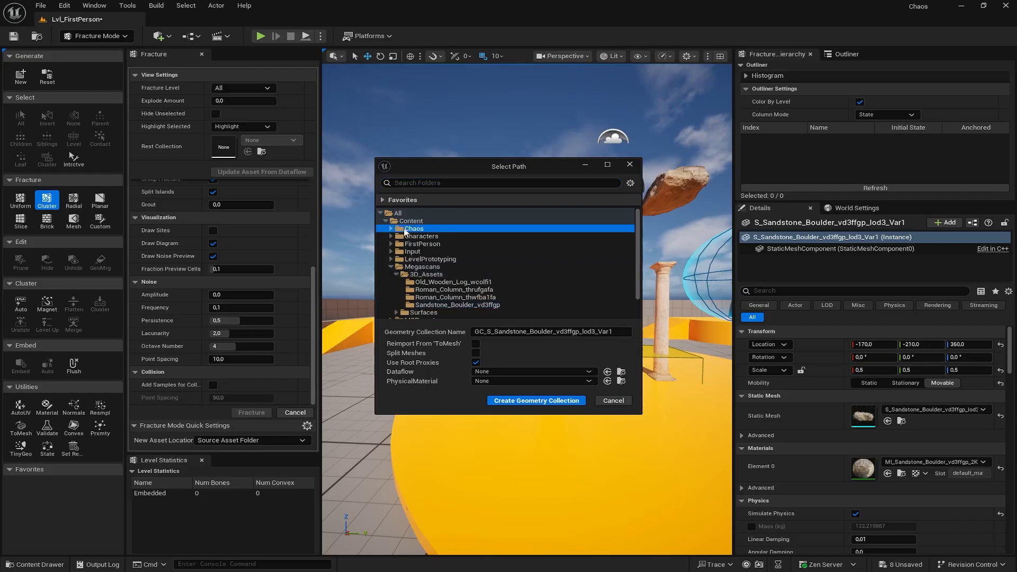
pyautogui.click(392, 228)
pyautogui.click(399, 236)
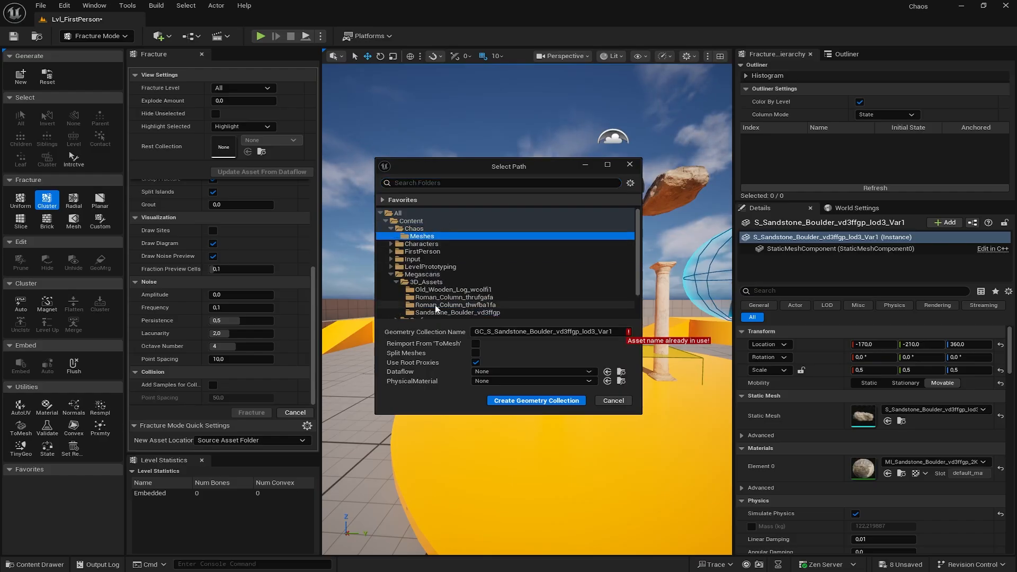
pyautogui.click(609, 331)
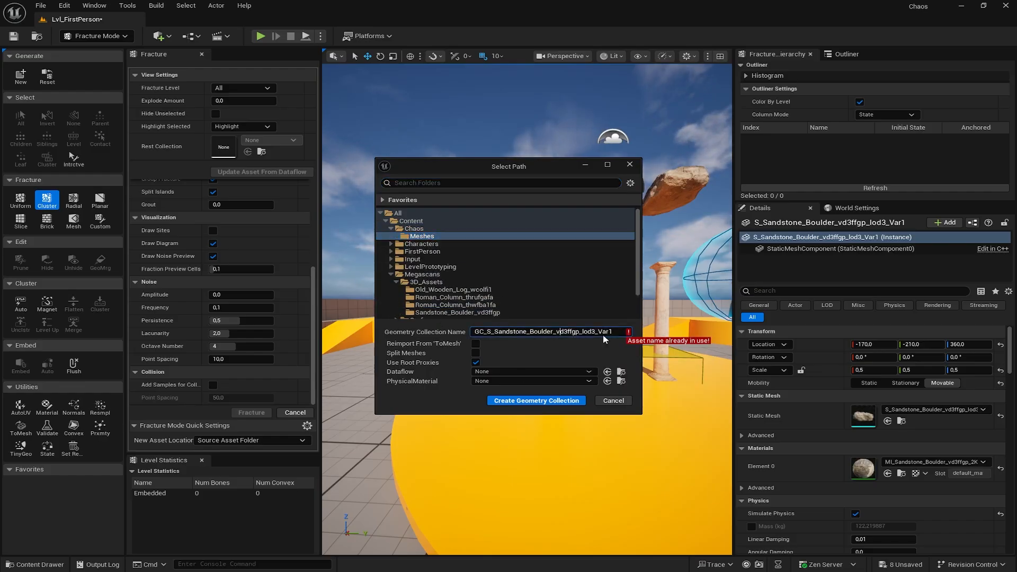
pyautogui.press('BackSpace')
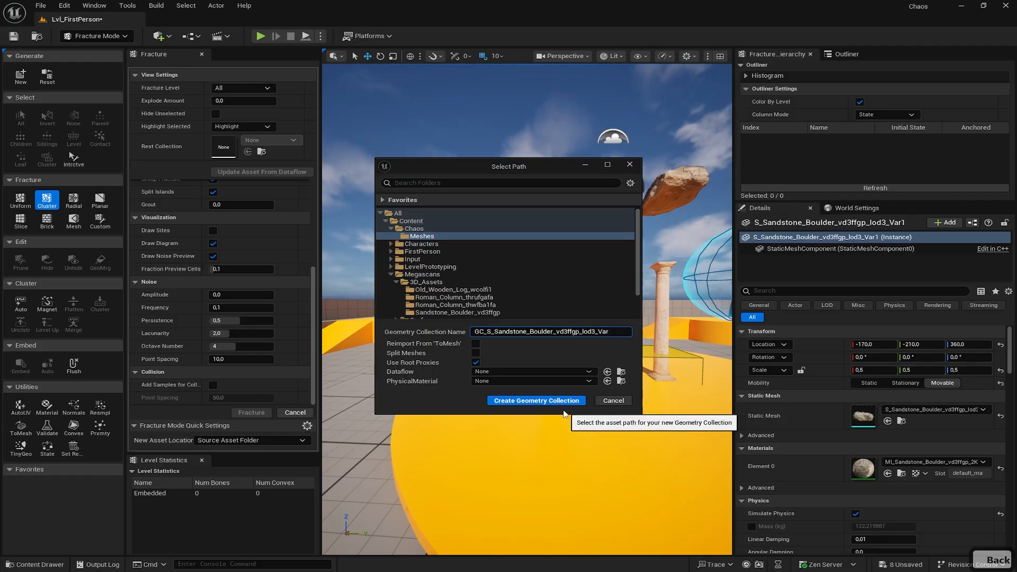
pyautogui.click(556, 401)
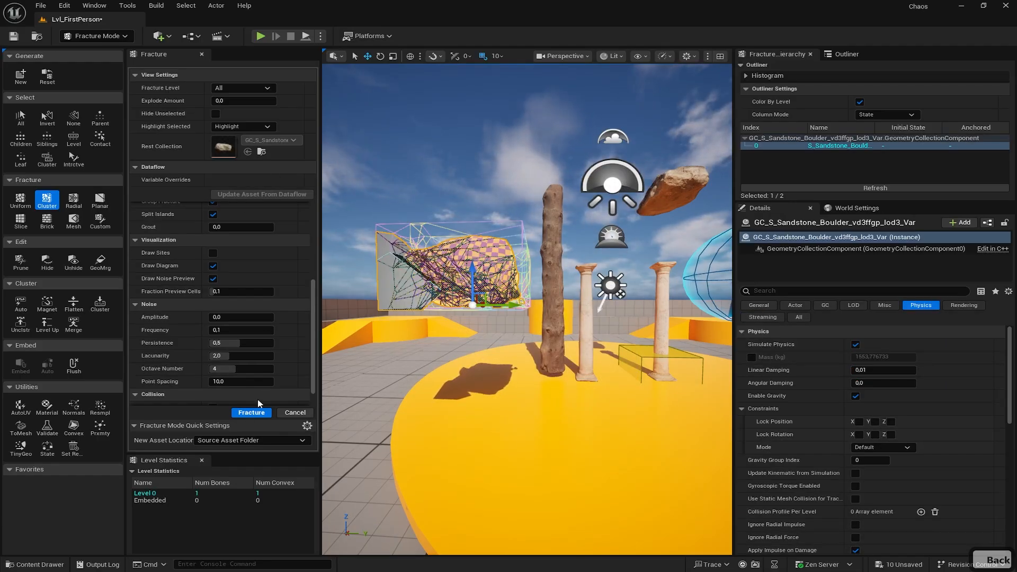
# Step: Apply the Cluster fracture to the boulder and return to Selection mode
pyautogui.click(249, 413)
pyautogui.click(77, 37)
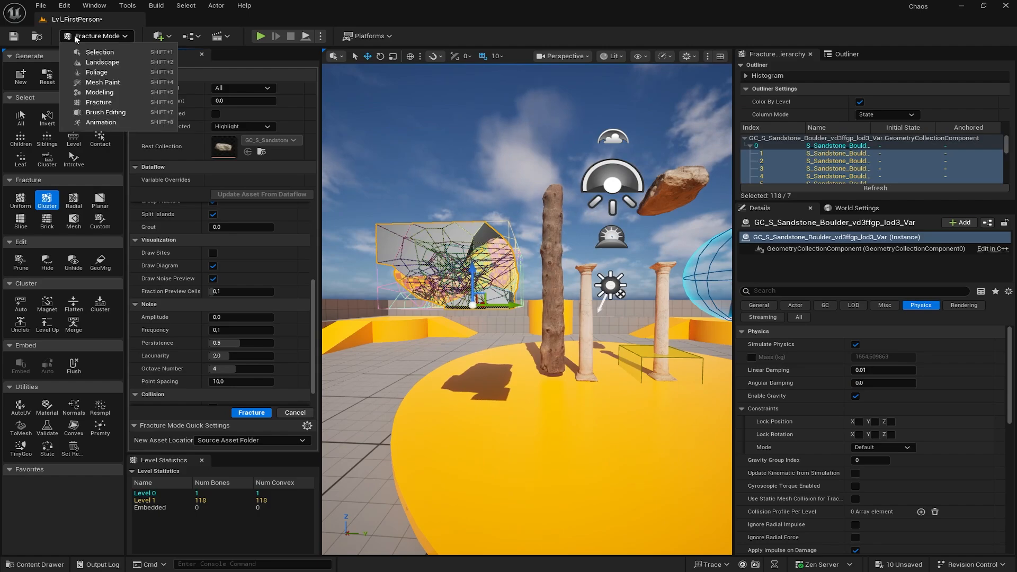
pyautogui.click(87, 53)
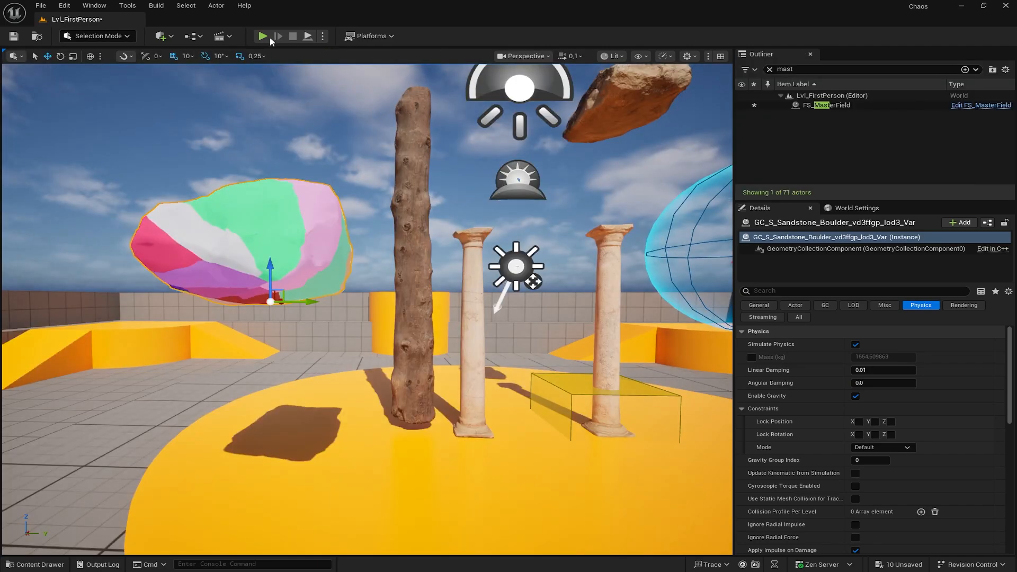
# Step: Start a play session and walk around the round yellow platform to pick up the grenade launcher
pyautogui.click(263, 36)
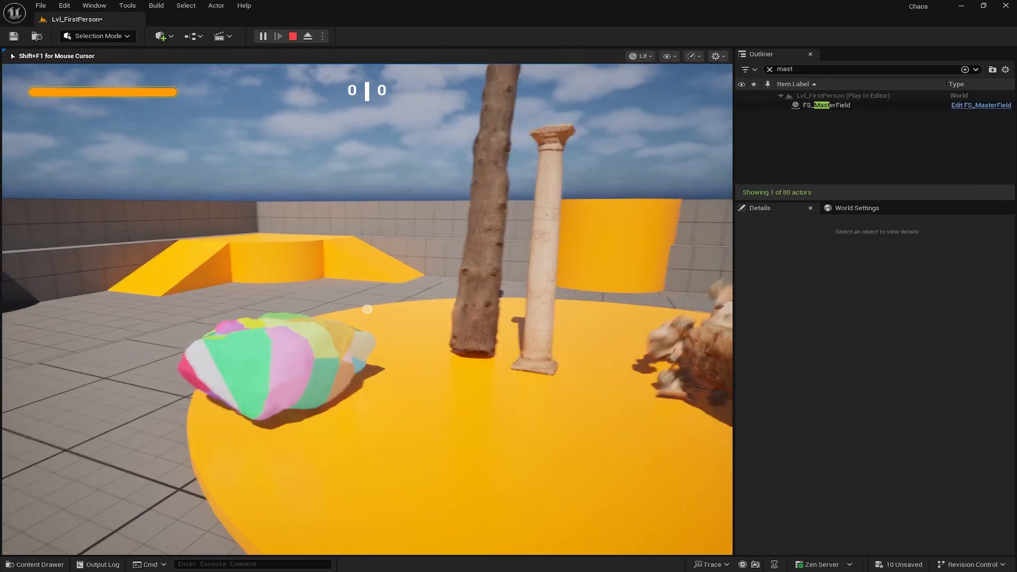
pyautogui.press('a')
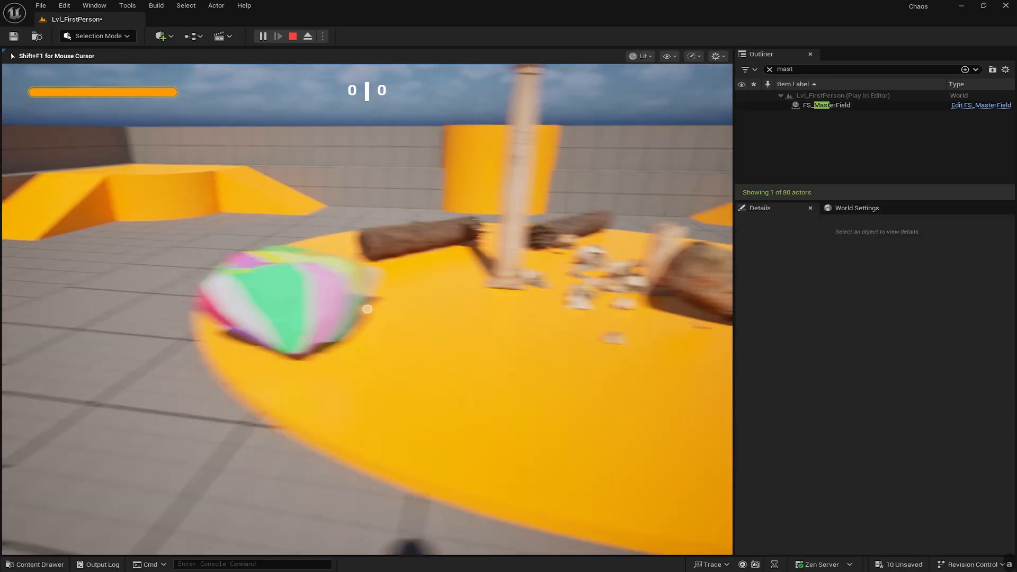
pyautogui.press('a')
pyautogui.press('a')
pyautogui.press('w')
pyautogui.press('d')
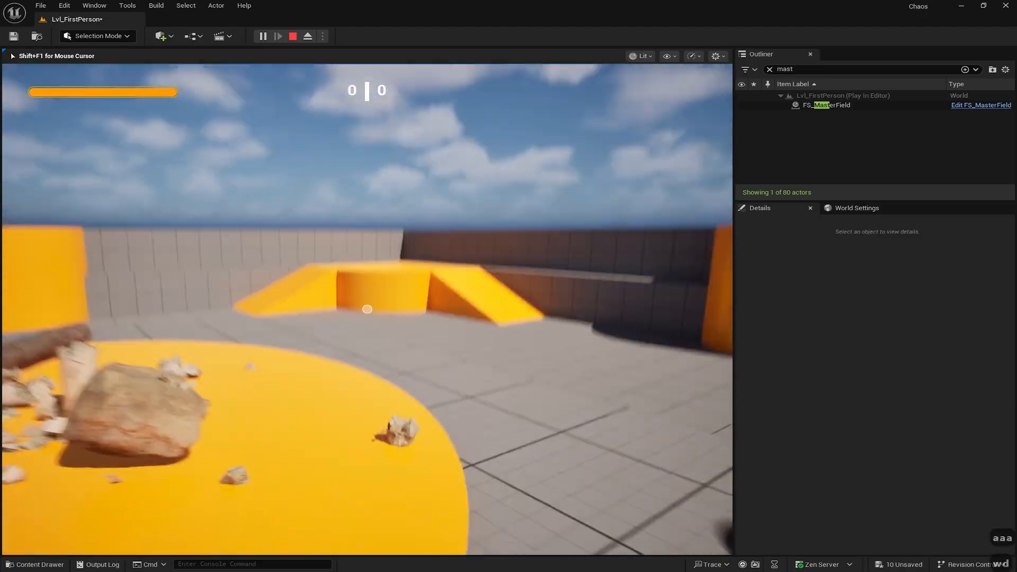
pyautogui.press('w')
pyautogui.press('d')
pyautogui.press('w')
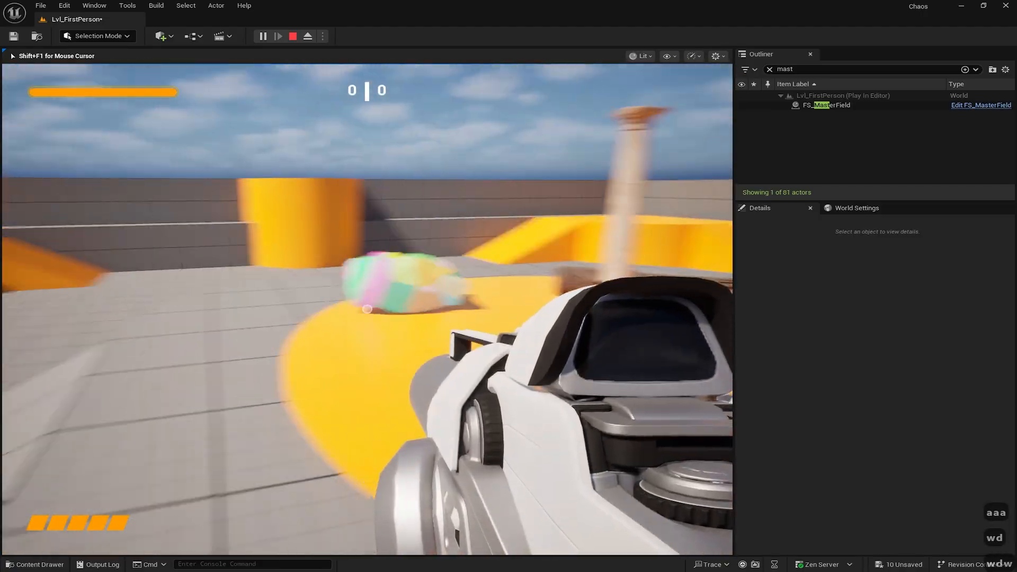
# Step: Fire grenades at the coloured fractured boulder and the standing column, look over the debris, and end the play session
pyautogui.click(367, 309)
pyautogui.click(367, 309)
pyautogui.click(367, 309)
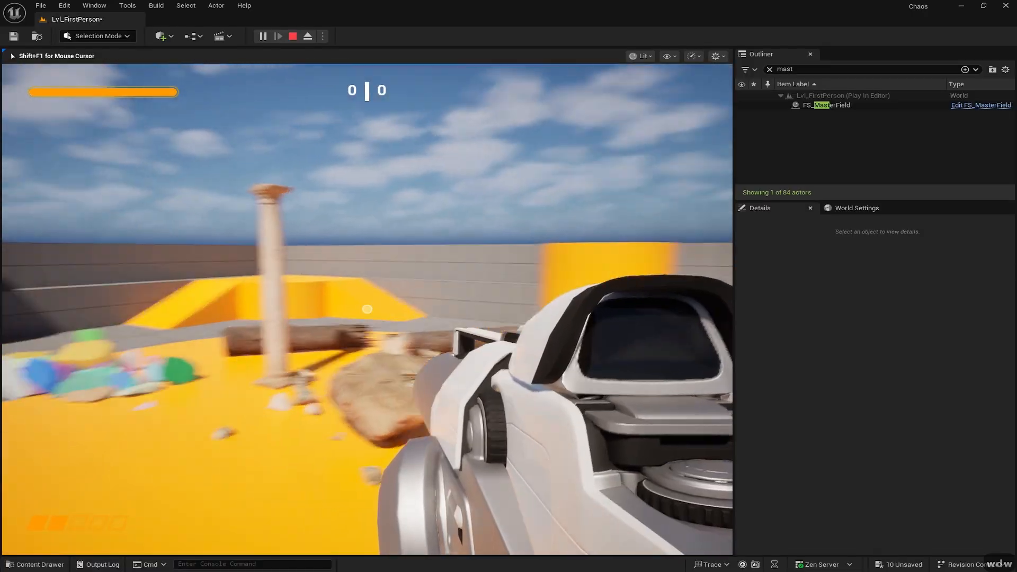
pyautogui.click(367, 309)
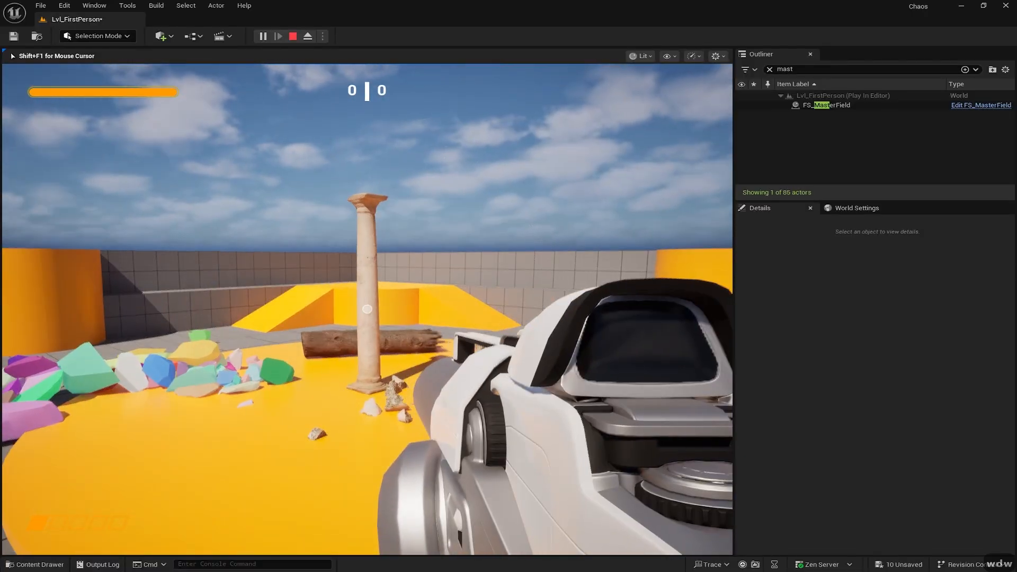
pyautogui.click(367, 308)
pyautogui.press('w')
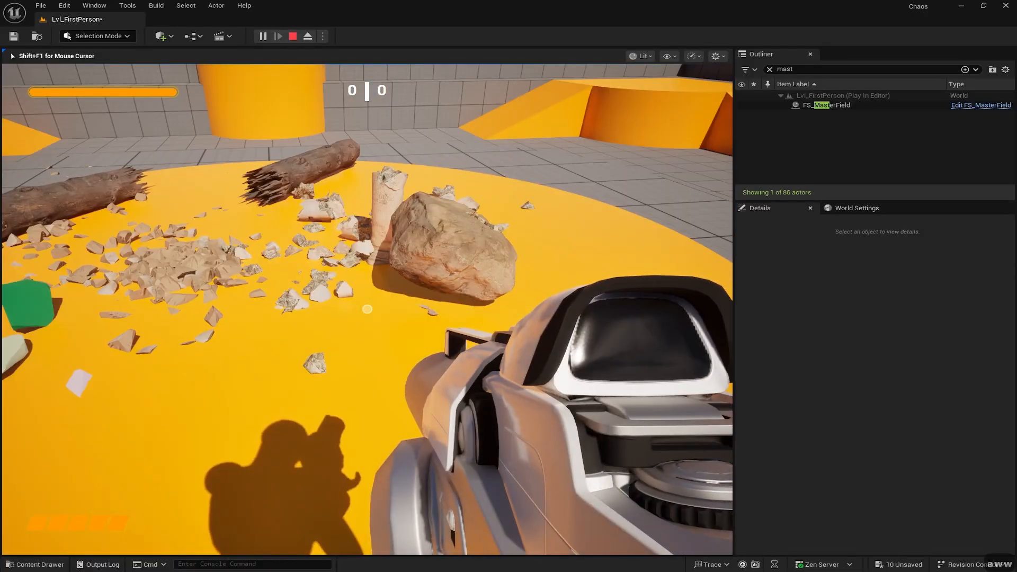
pyautogui.press('Escape')
# Step: Filter the fractured boulder's properties by "color" and turn off Show Bone Colors
pyautogui.moveTo(305, 265); pyautogui.dragTo(337, 117, button='right')
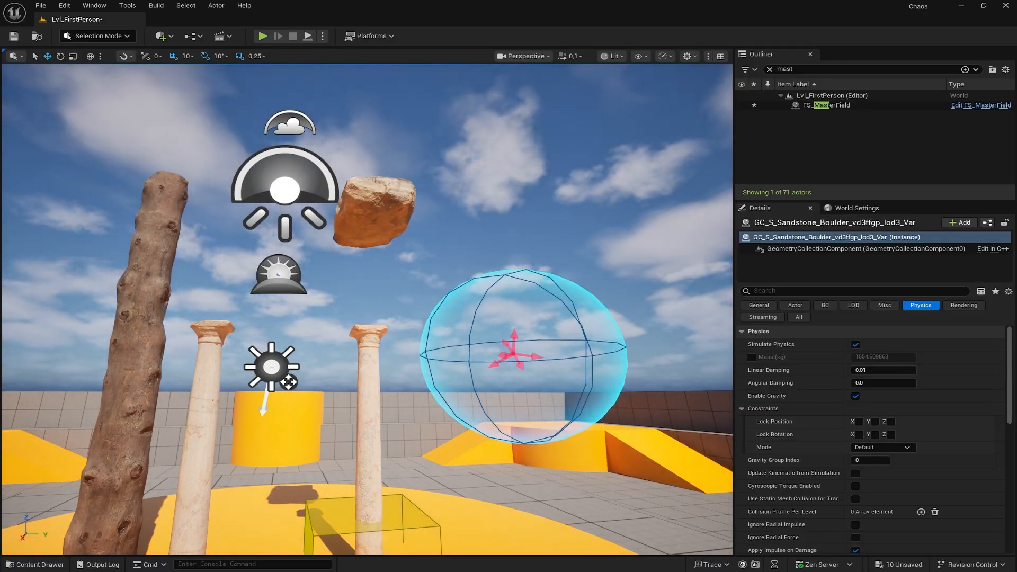
pyautogui.moveTo(247, 367); pyautogui.dragTo(201, 422, button='right')
pyautogui.press('w')
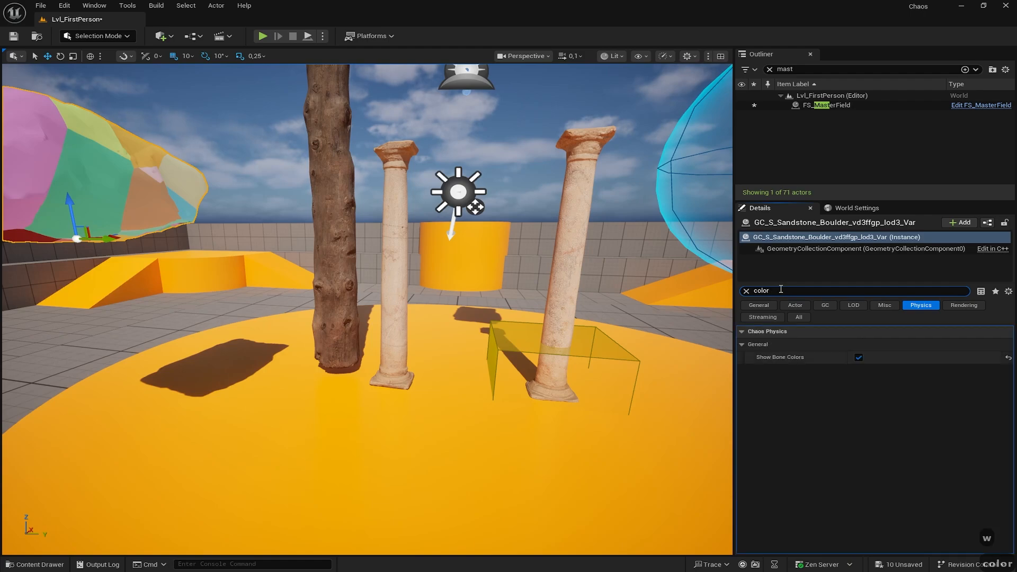
pyautogui.click(858, 357)
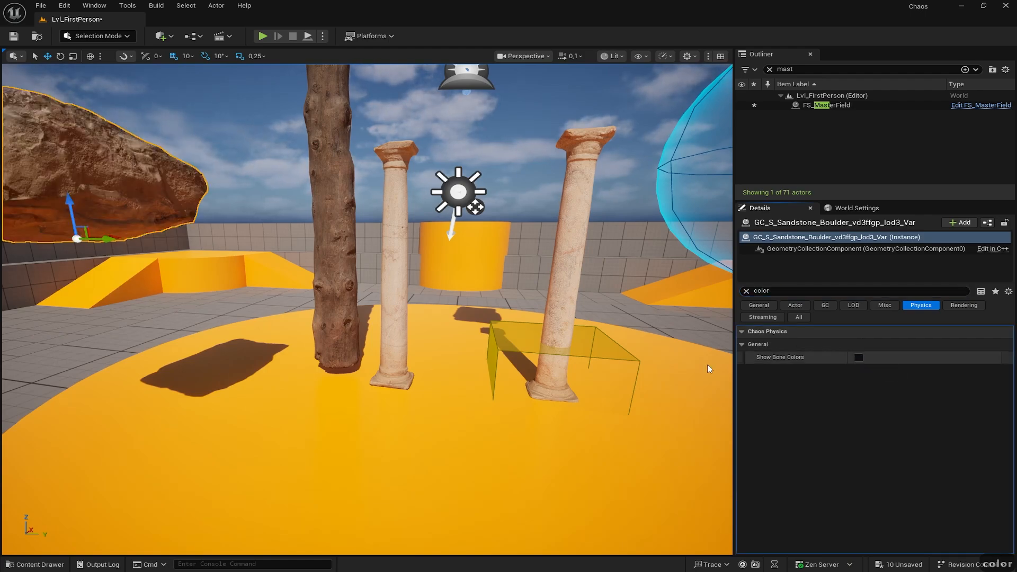
# Step: Examine the fractured boulder's surface from close up and from farther away in the viewport
pyautogui.moveTo(709, 367); pyautogui.dragTo(576, 299, button='right')
pyautogui.press('a')
pyautogui.press('w')
pyautogui.press('a')
pyautogui.press('w')
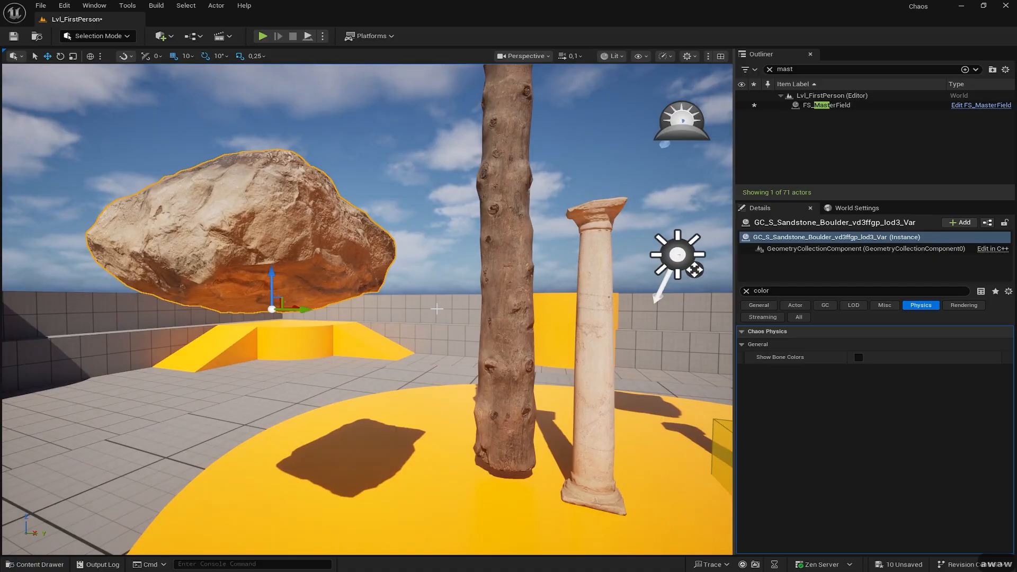
pyautogui.press('s')
pyautogui.press('d')
pyautogui.press('d')
pyautogui.press('s')
pyautogui.moveTo(426, 303); pyautogui.dragTo(428, 354, button='right')
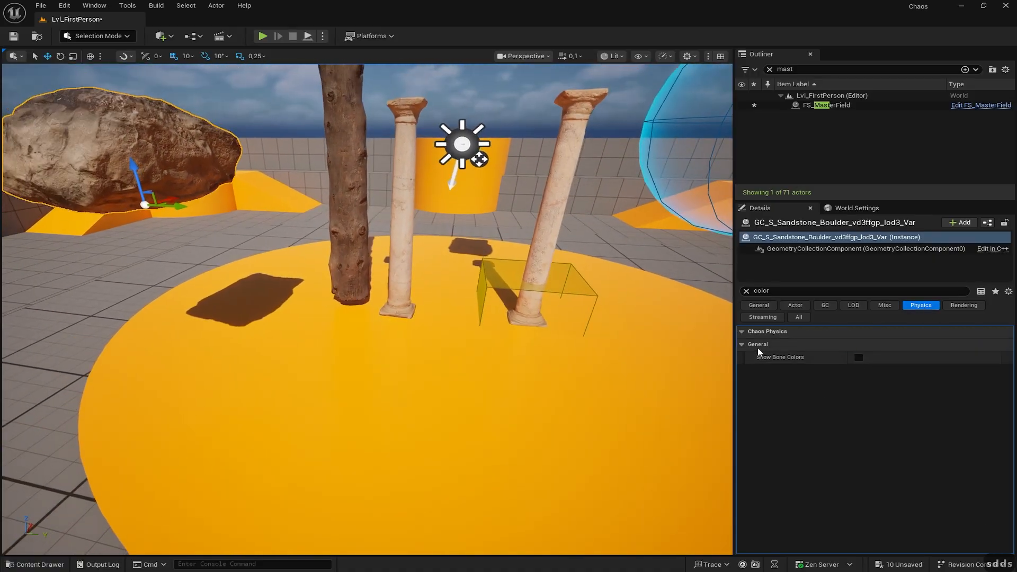
# Step: Clear the property filter, review the boulder's Phys Material Override under Collision, and select the round yellow platform
pyautogui.click(746, 290)
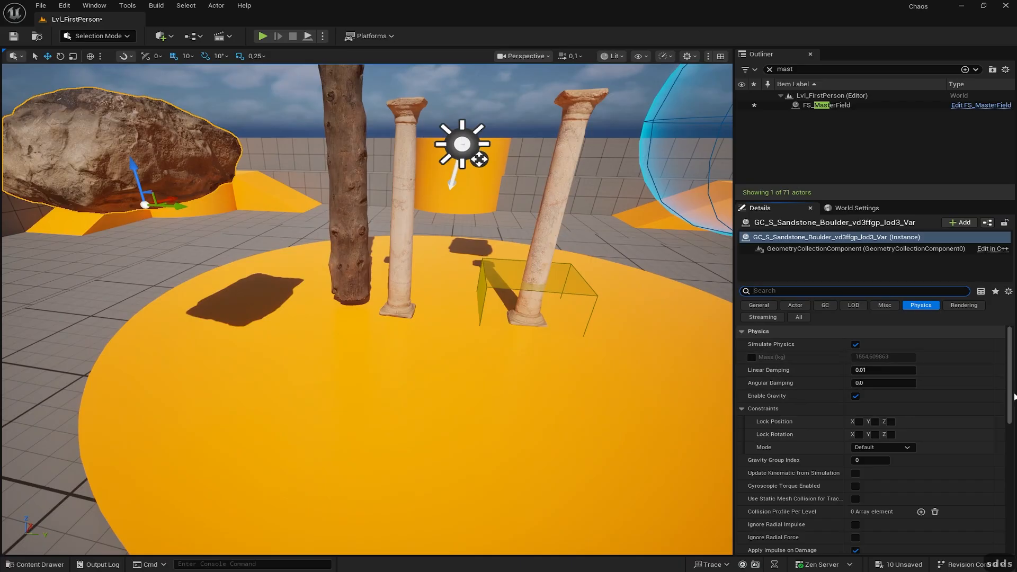
pyautogui.moveTo(1010, 370); pyautogui.dragTo(955, 441)
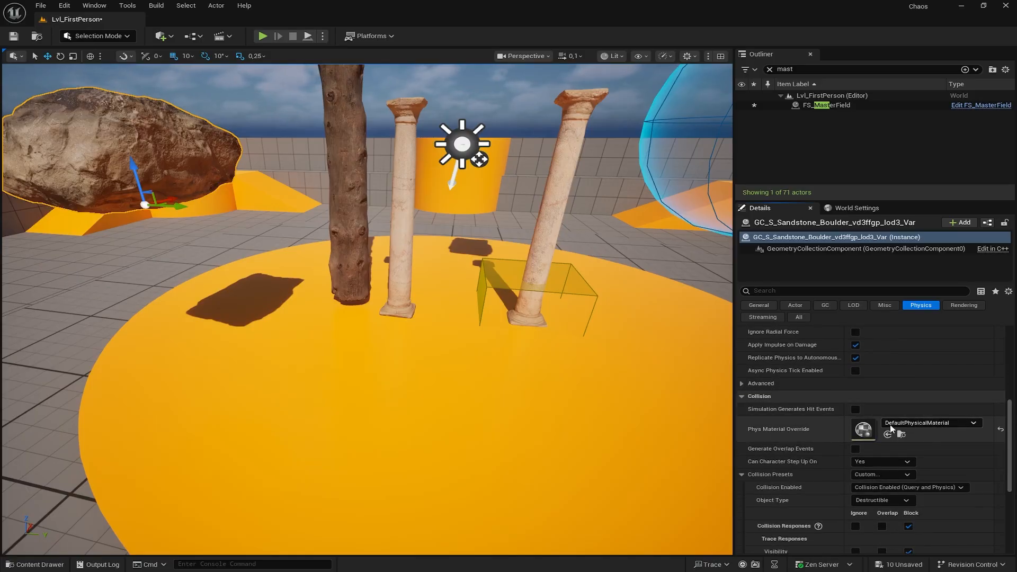
pyautogui.click(493, 386)
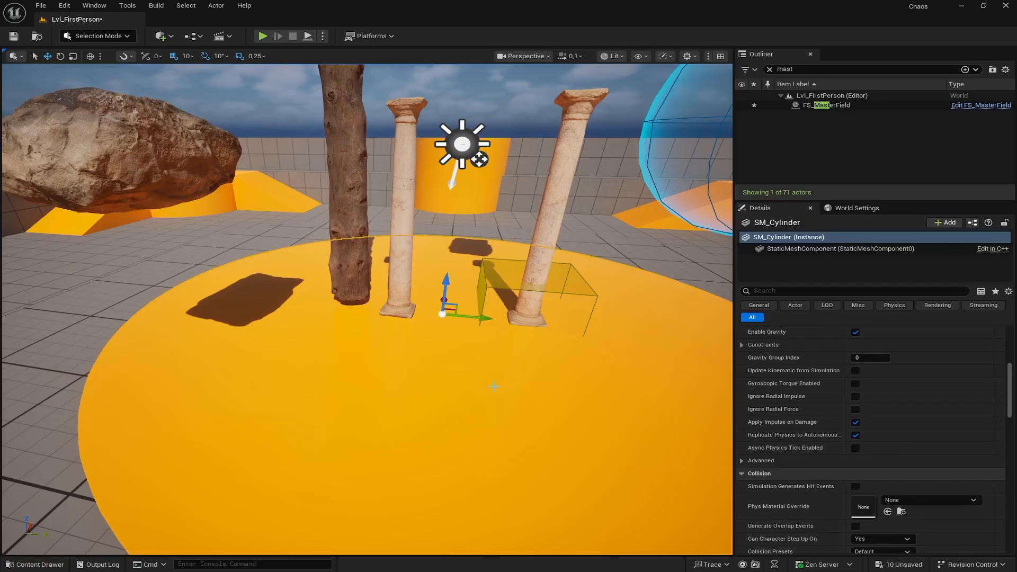
pyautogui.moveTo(458, 351); pyautogui.dragTo(481, 374, button='right')
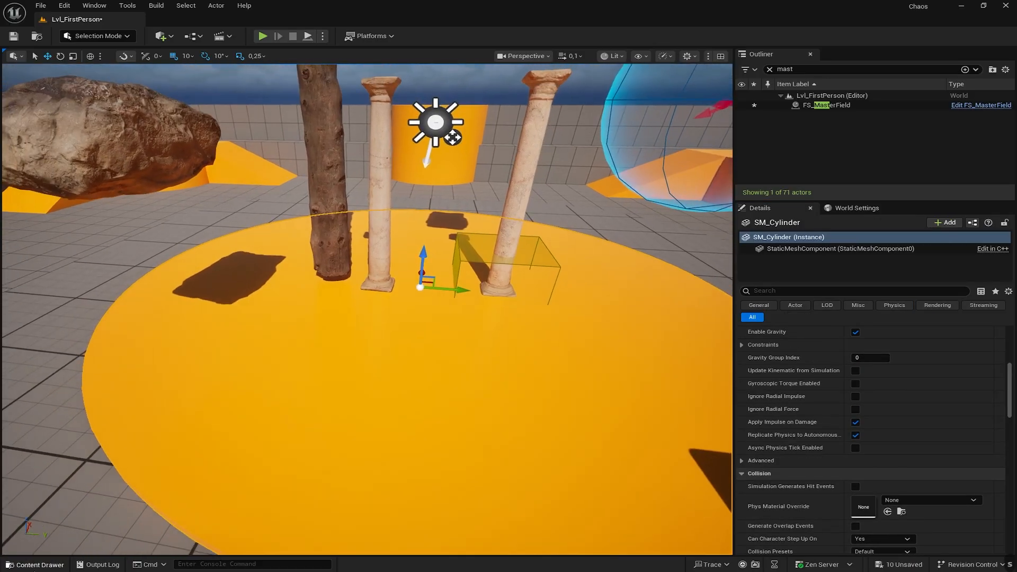
# Step: Create a Physical Material asset of class PhysicalMaterial named Test in the Content/Chaos folder
pyautogui.click(36, 565)
pyautogui.scroll(2, 123, 441)
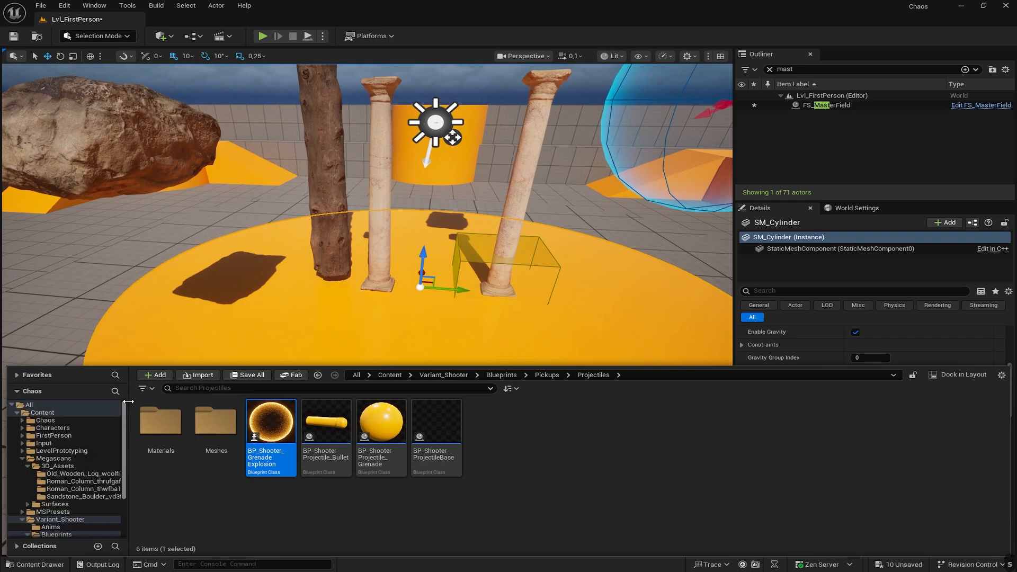
pyautogui.click(46, 420)
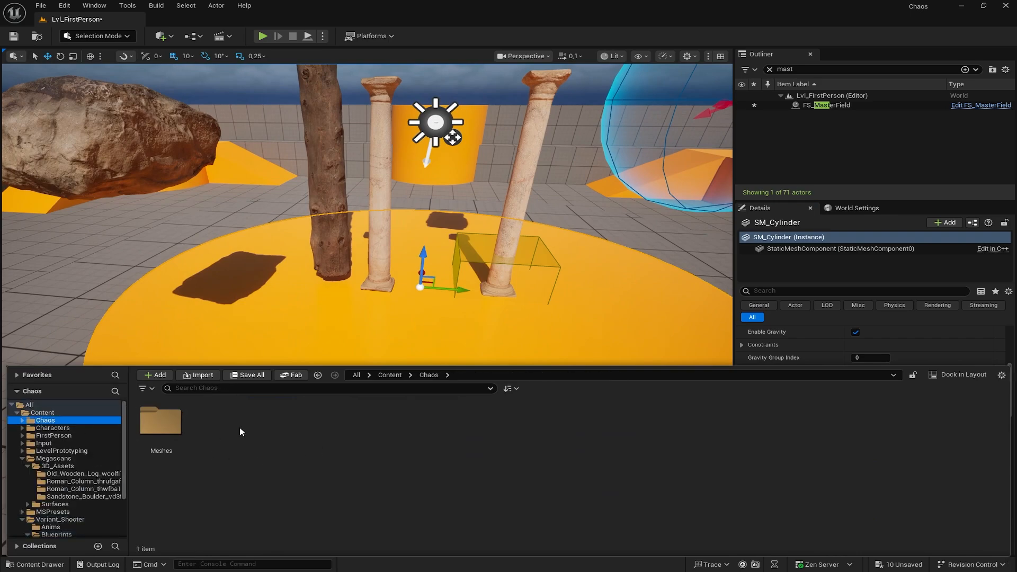
pyautogui.rightClick(238, 428)
pyautogui.moveTo(257, 417)
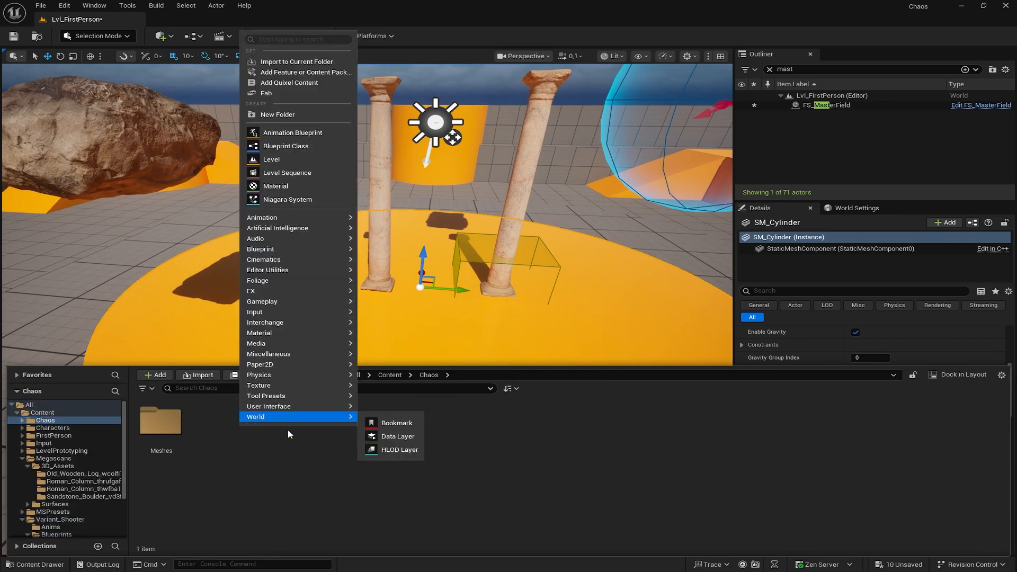
pyautogui.moveTo(273, 316)
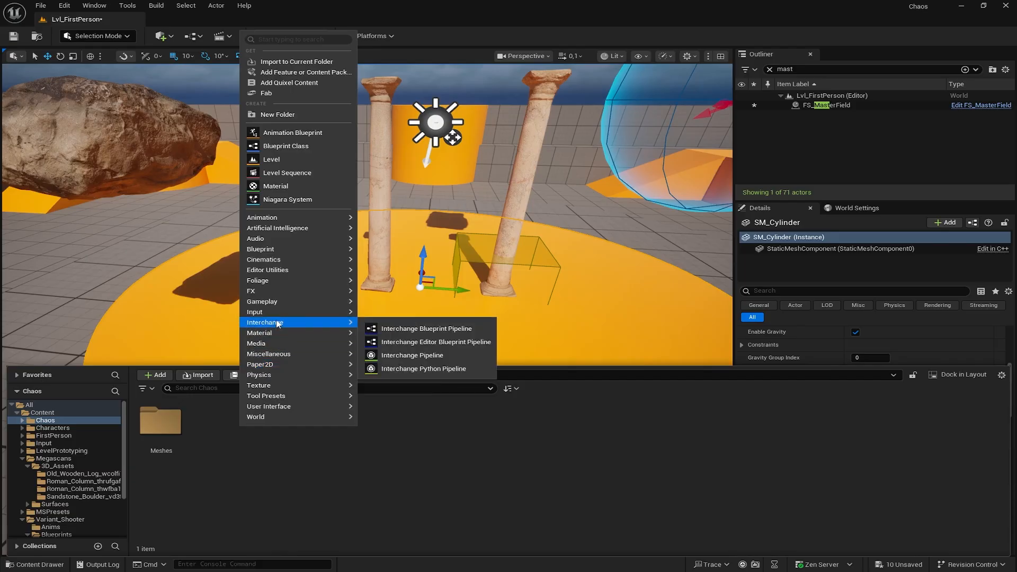
pyautogui.moveTo(285, 373)
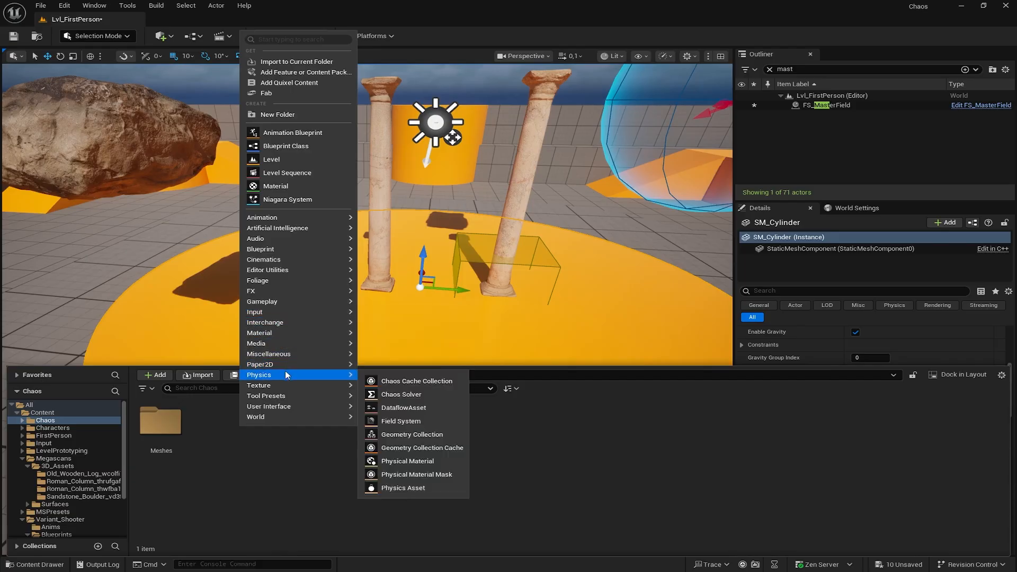
pyautogui.click(395, 462)
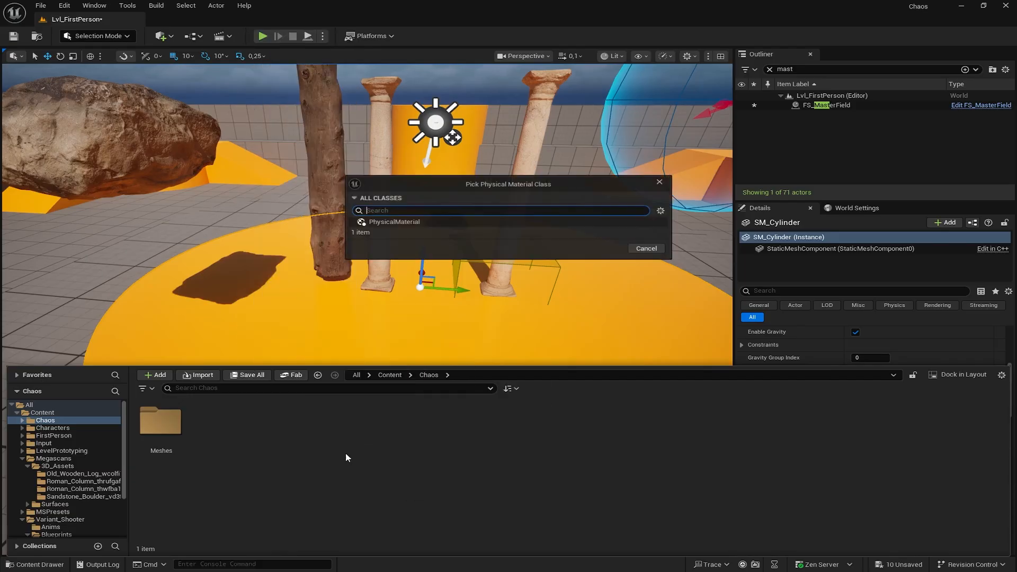
pyautogui.click(410, 224)
pyautogui.click(603, 248)
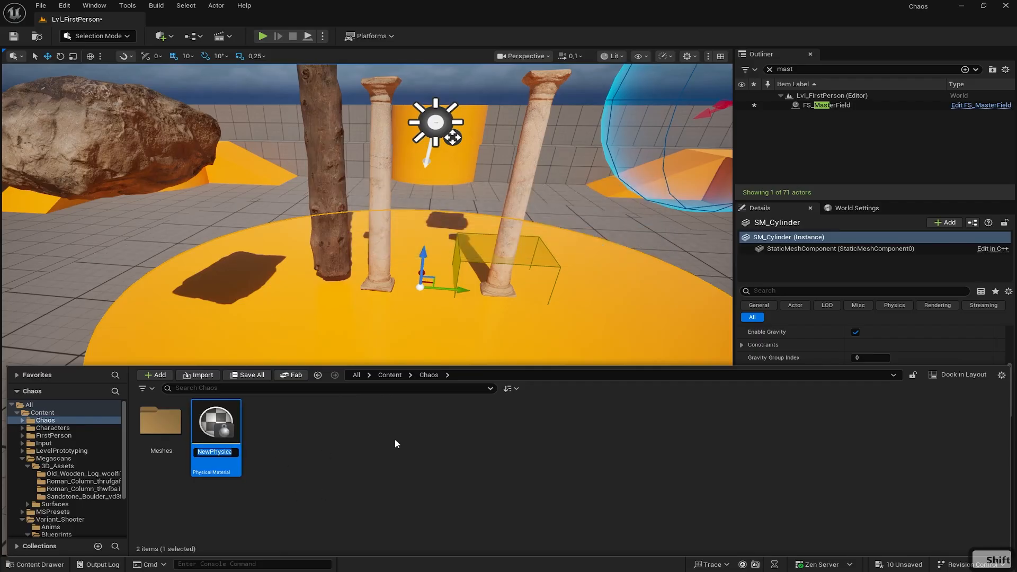
pyautogui.write('Test')
pyautogui.press('Return')
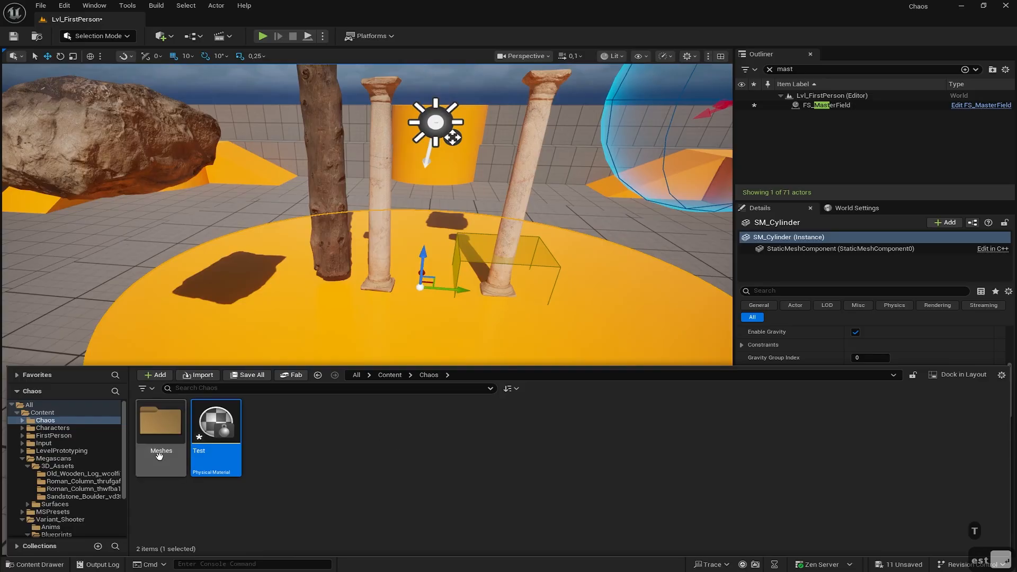
# Step: Open the Test physical material to review its friction, restitution, density and strength properties, and close its editor
pyautogui.doubleClick(204, 453)
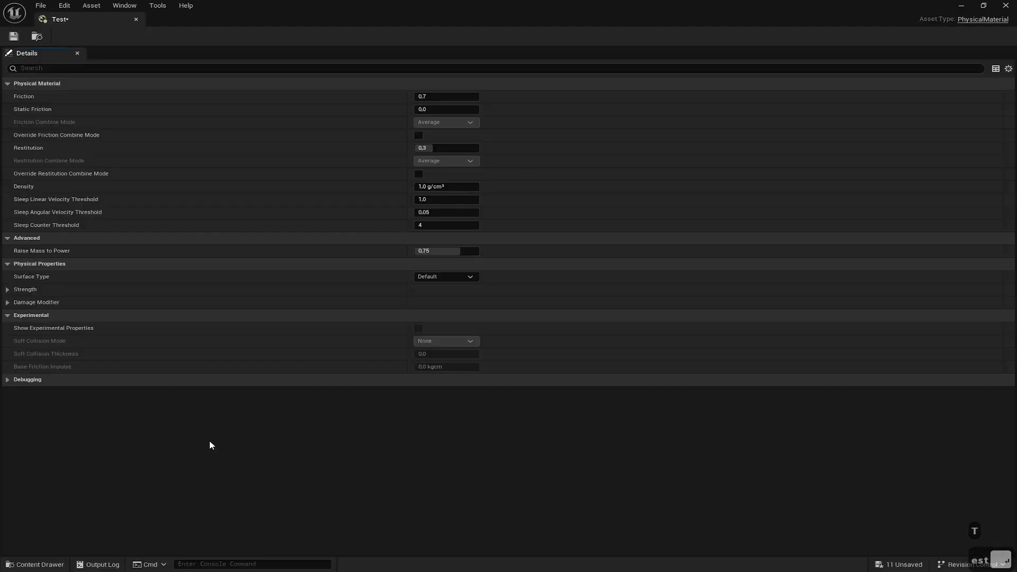
pyautogui.click(136, 19)
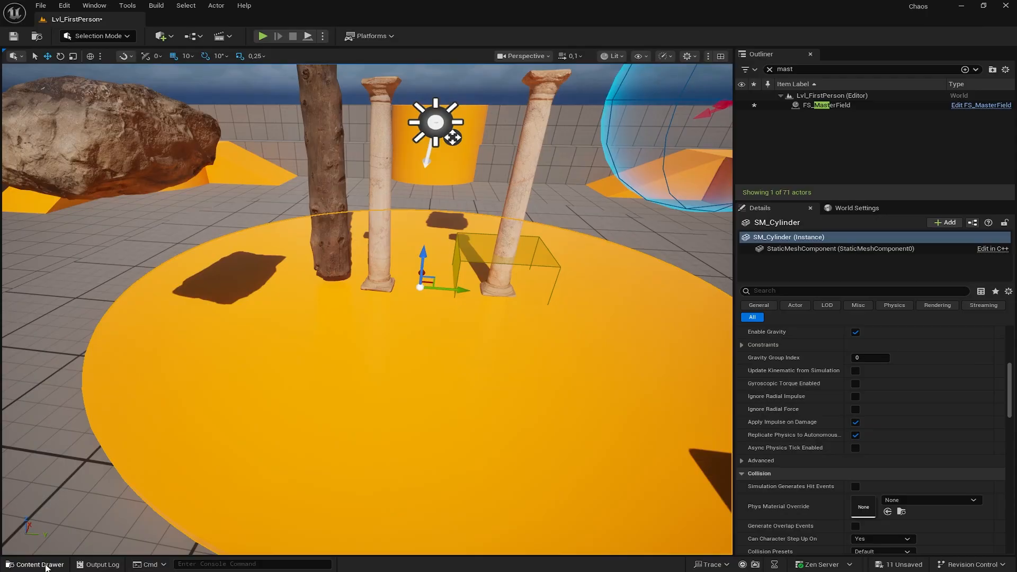
# Step: Rename the Test physical material in the Content/Chaos folder as Slippery
pyautogui.click(45, 565)
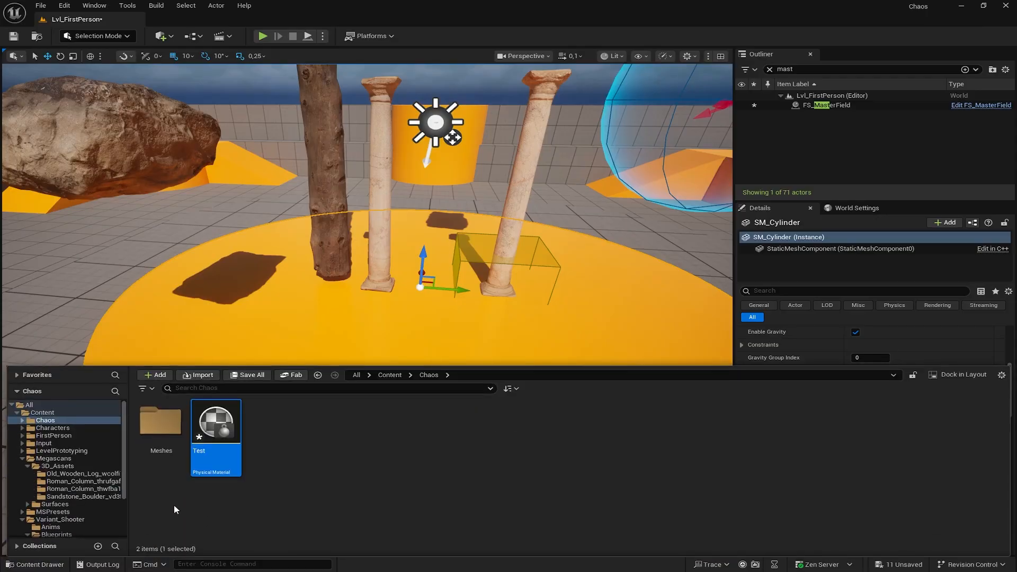
pyautogui.rightClick(207, 421)
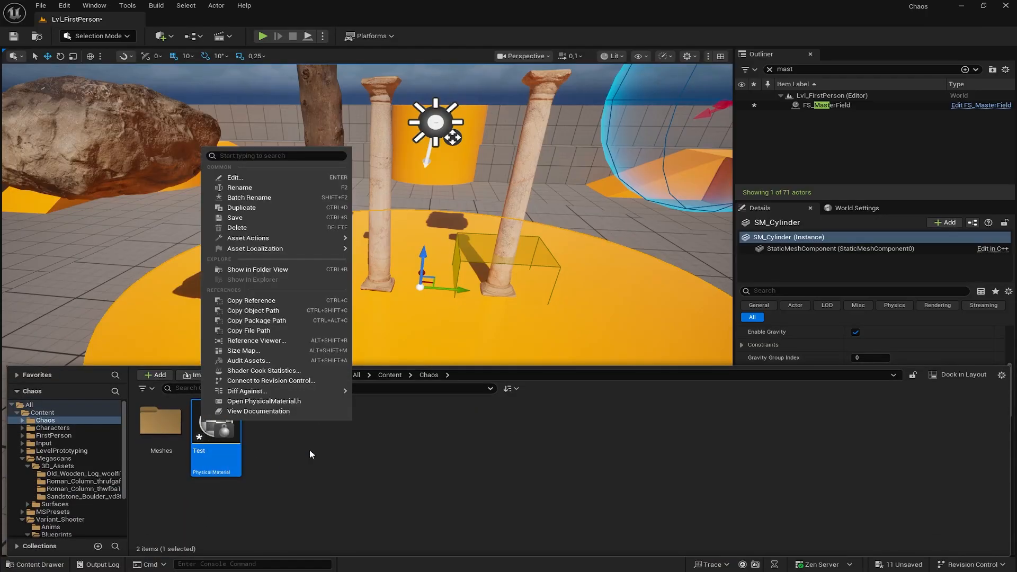
pyautogui.click(257, 188)
pyautogui.write('Slipp')
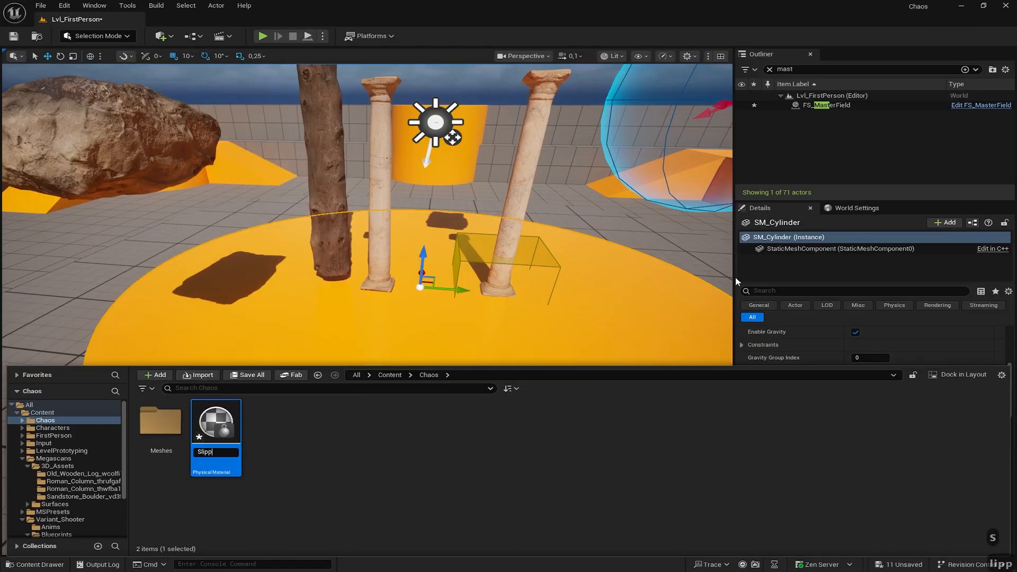
pyautogui.write('ery')
pyautogui.press('Return')
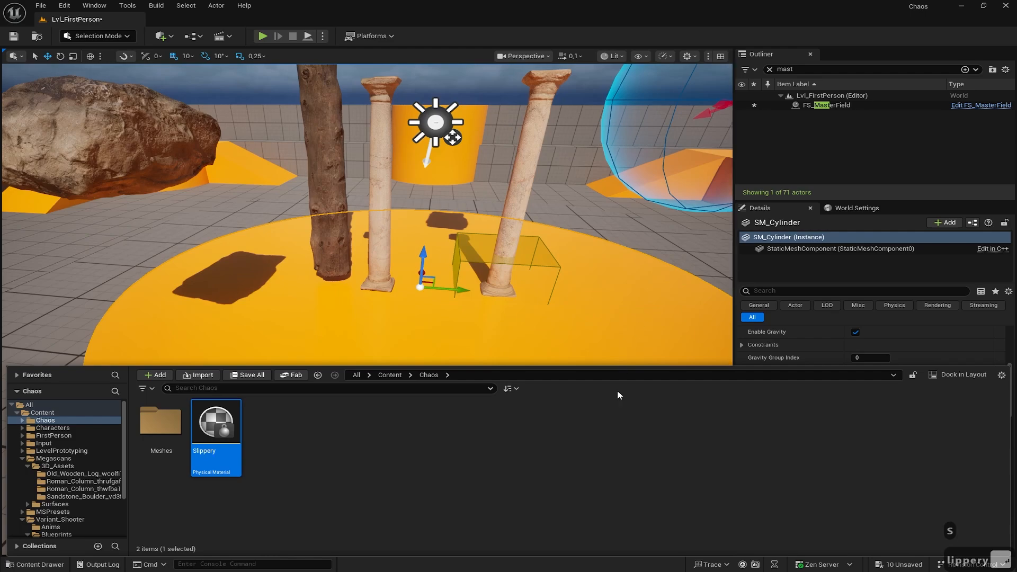
# Step: Assign the Slippery physical material as the Phys Material Override of the round yellow platform
pyautogui.click(269, 303)
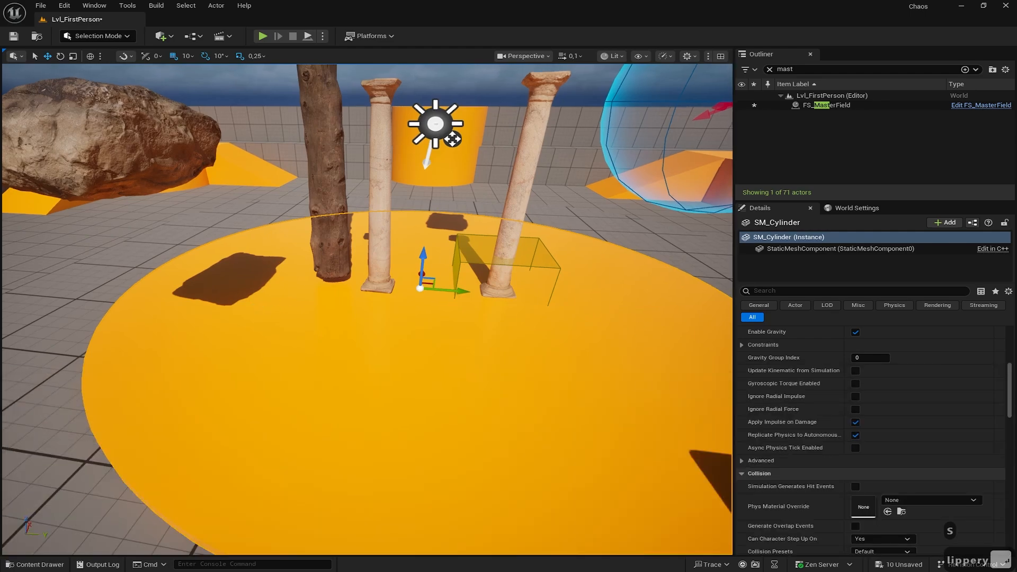
pyautogui.moveTo(262, 301)
pyautogui.mouseDown(button='right')
pyautogui.moveTo(212, 300)
pyautogui.moveTo(286, 354)
pyautogui.moveTo(269, 301)
pyautogui.mouseUp(button='right')
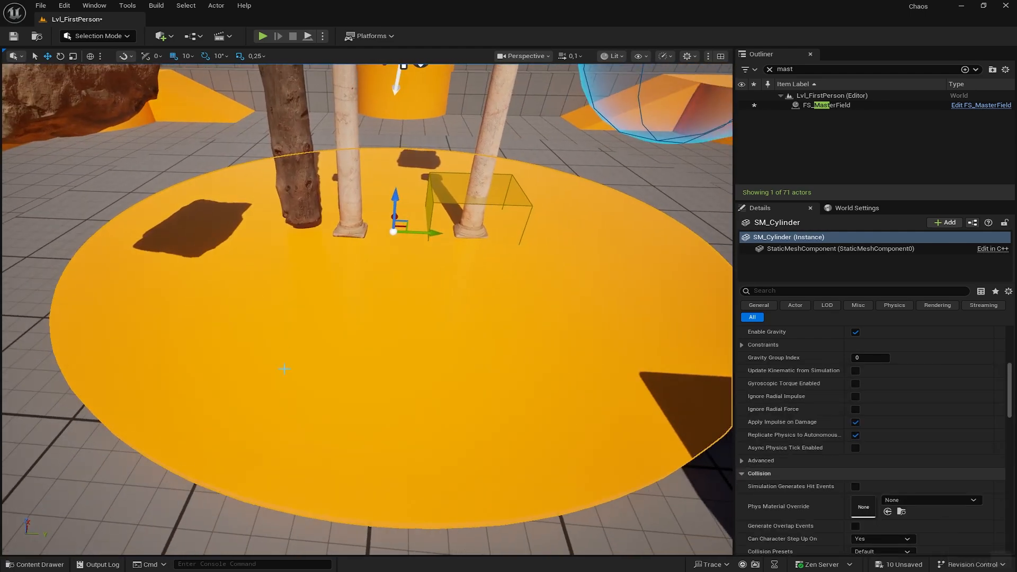
pyautogui.click(904, 501)
pyautogui.write('s')
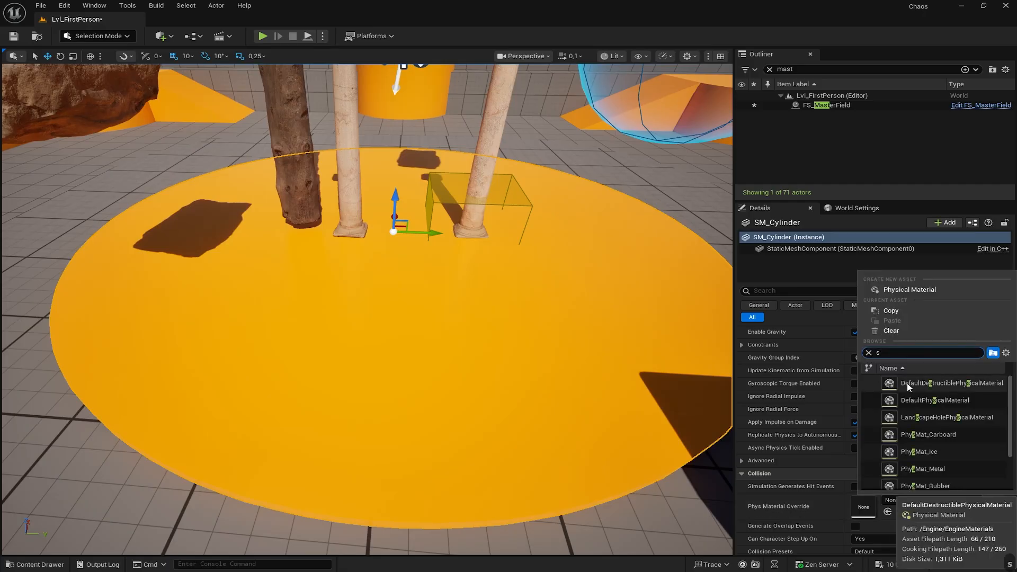
pyautogui.write('ö')
pyautogui.press('BackSpace')
pyautogui.write('lip')
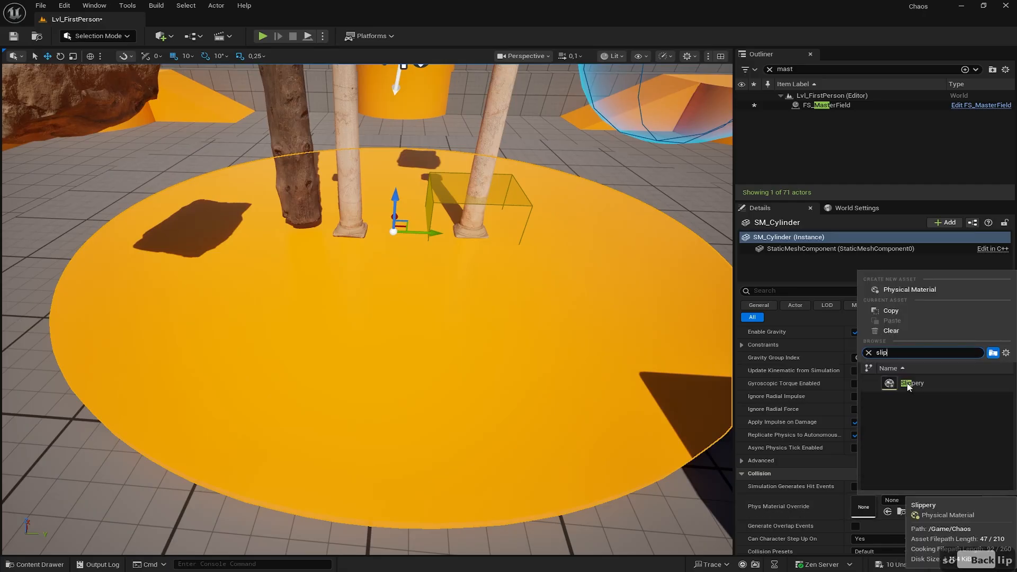
pyautogui.click(911, 382)
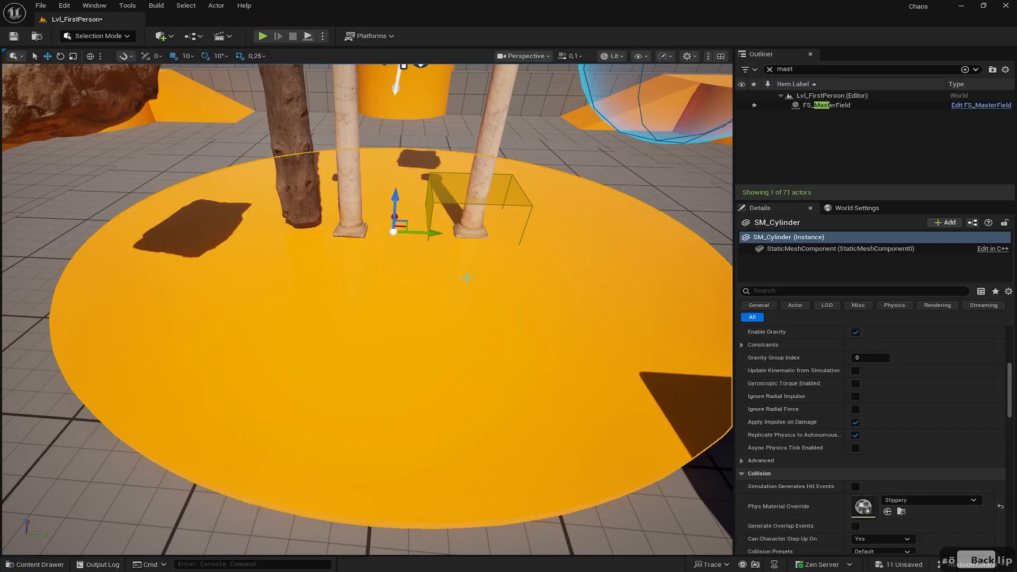
pyautogui.moveTo(498, 274); pyautogui.dragTo(477, 270, button='right')
pyautogui.press('a')
pyautogui.press('s')
pyautogui.press('w')
pyautogui.press('a')
pyautogui.press('d')
pyautogui.press('w')
pyautogui.press('w')
pyautogui.press('w')
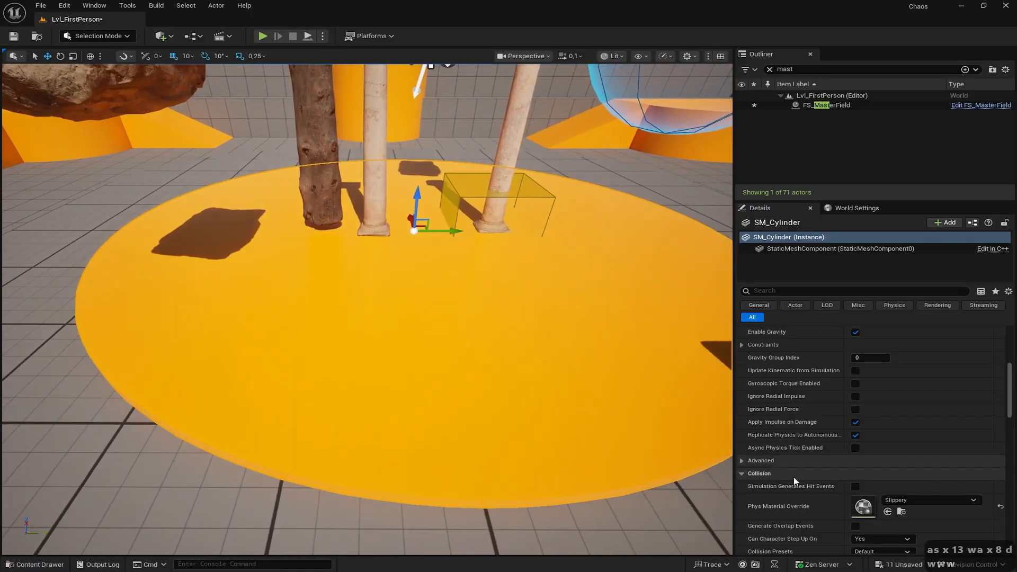
# Step: Open the Slippery physical material from the platform's override, set its Friction to 0.0, save it and close its editor
pyautogui.click(863, 508)
pyautogui.doubleClick(862, 507)
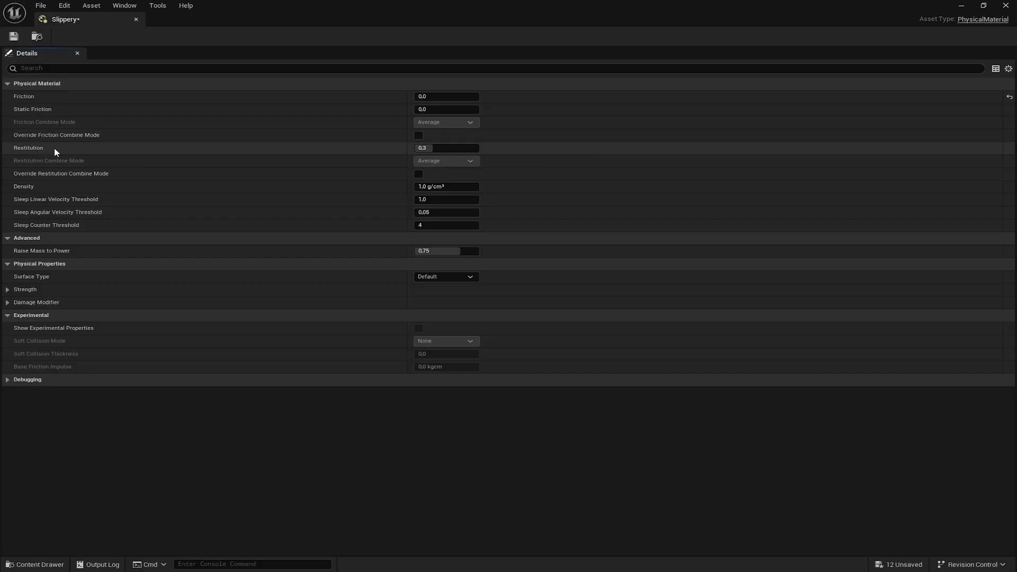
pyautogui.moveTo(25, 150)
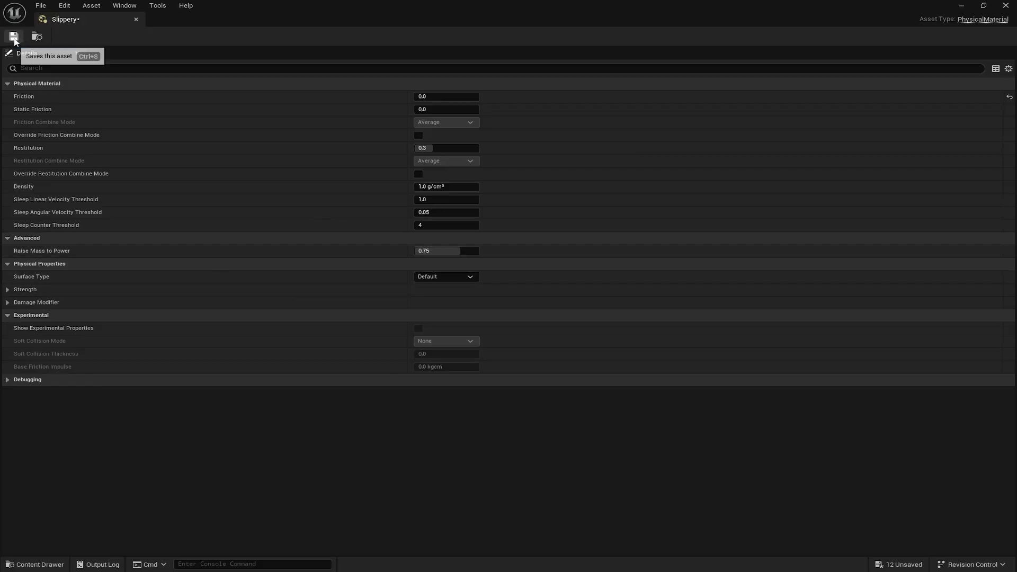
pyautogui.click(135, 20)
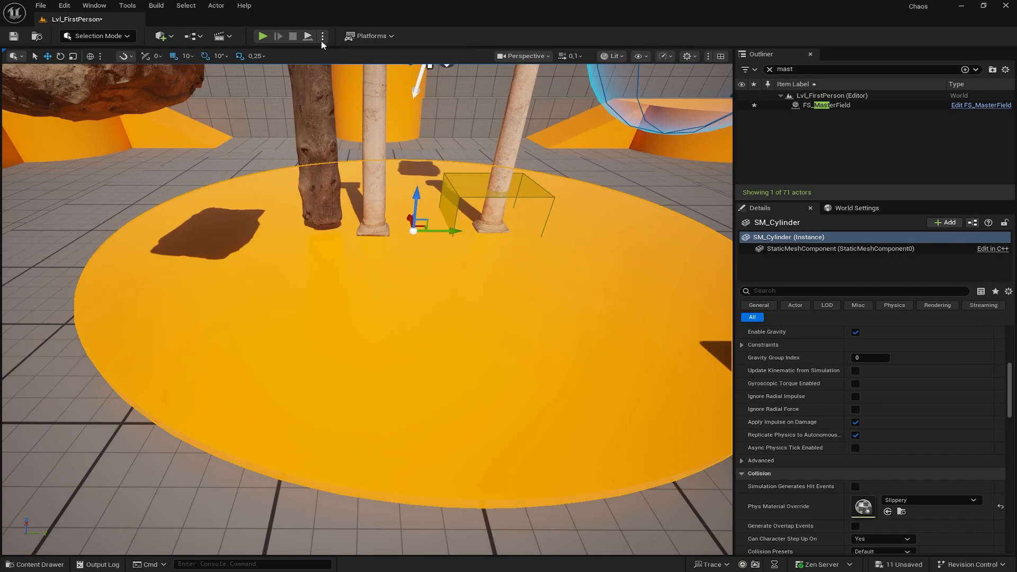
# Step: Play the level, pick up the gun, check how the boulders and debris move on the yellow platform, and stop playing
pyautogui.click(323, 36)
pyautogui.click(263, 36)
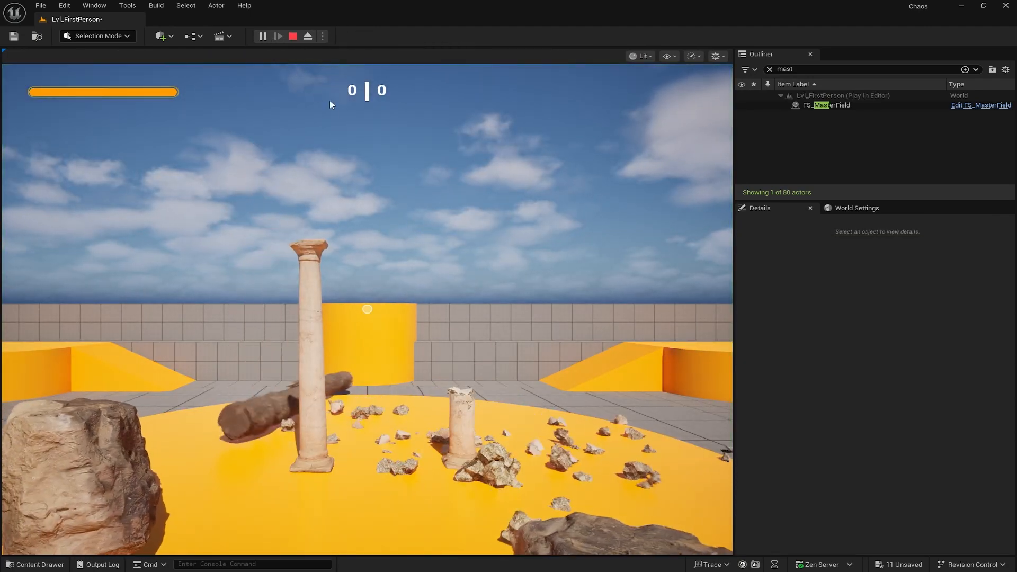
pyautogui.click(548, 366)
pyautogui.press('w')
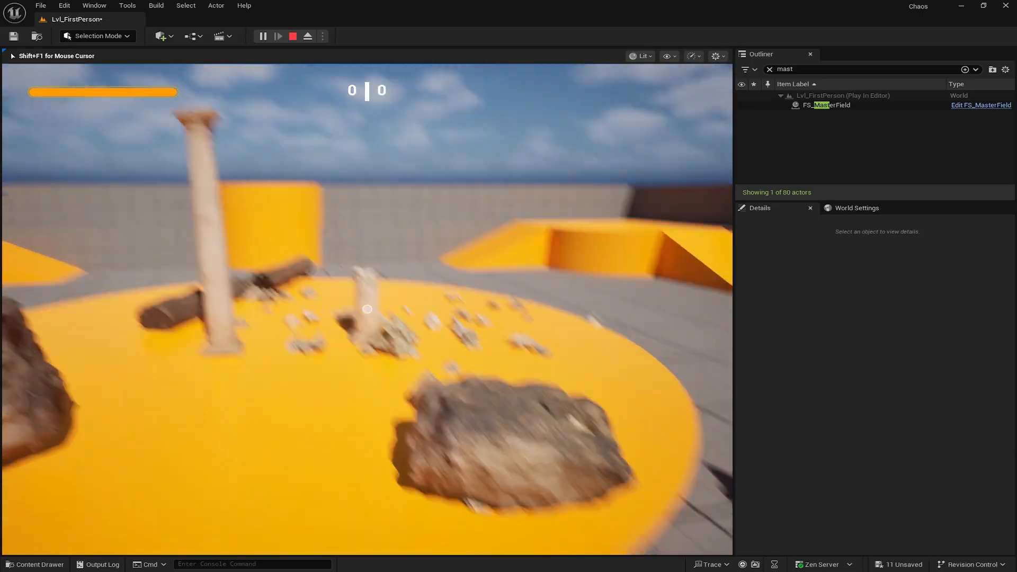
pyautogui.press('d')
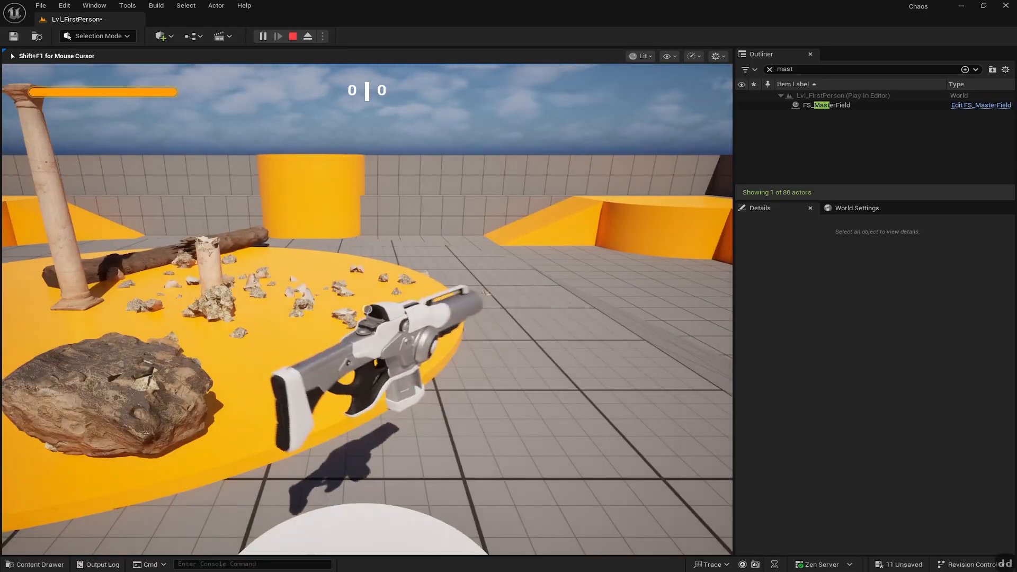
pyautogui.press('w')
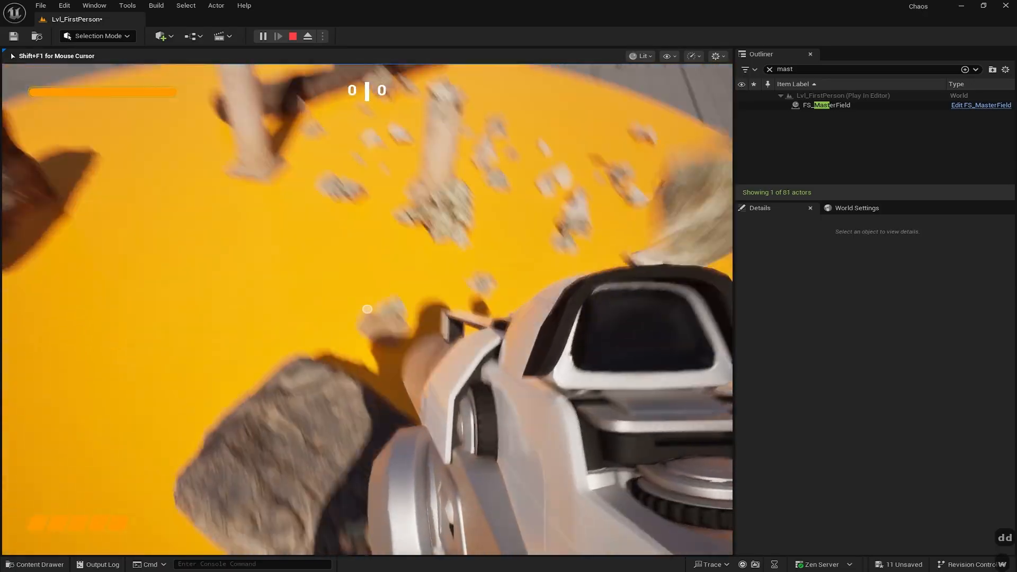
pyautogui.press('a')
pyautogui.press('s')
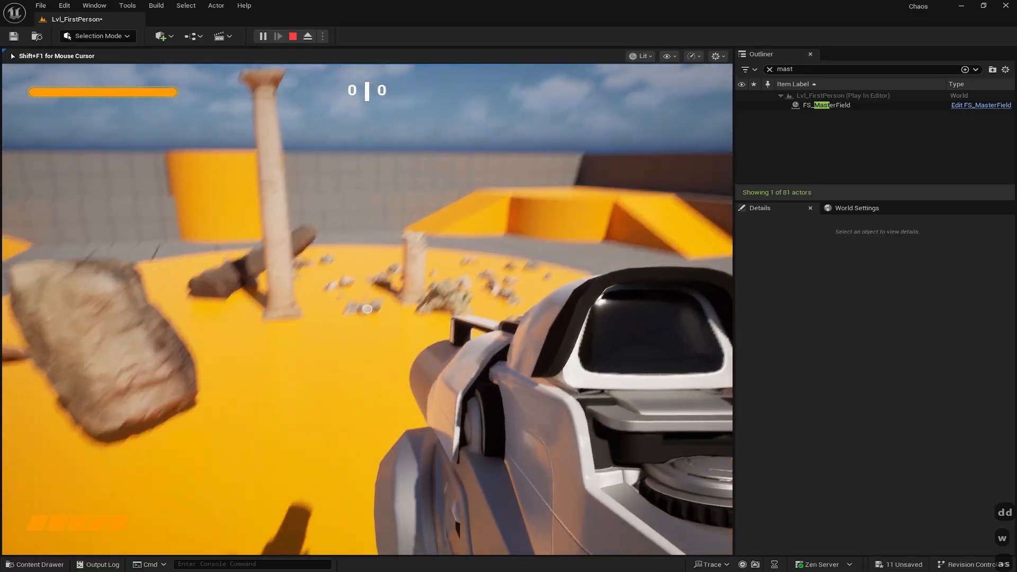
pyautogui.press('d')
pyautogui.press('w')
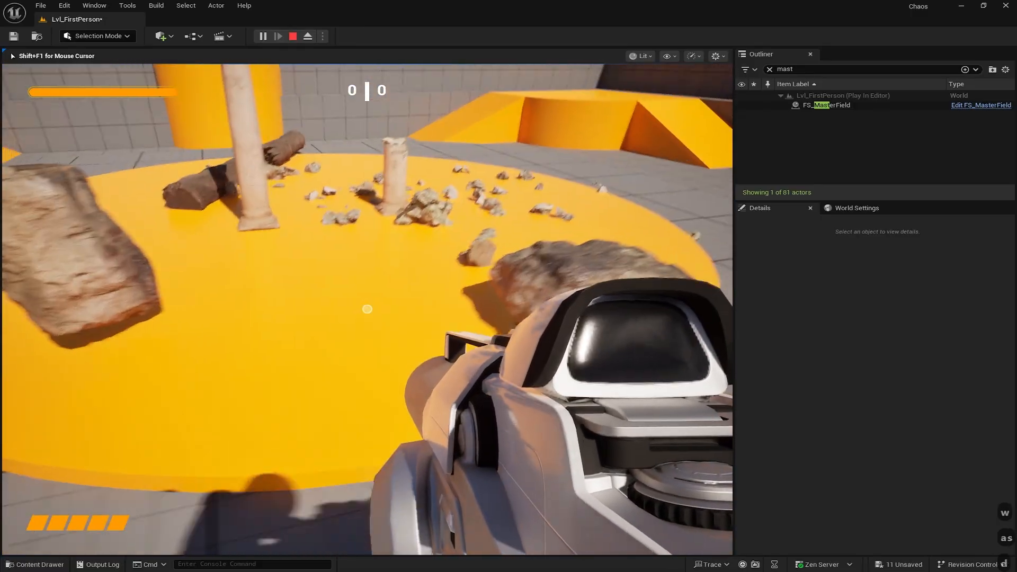
pyautogui.press('w')
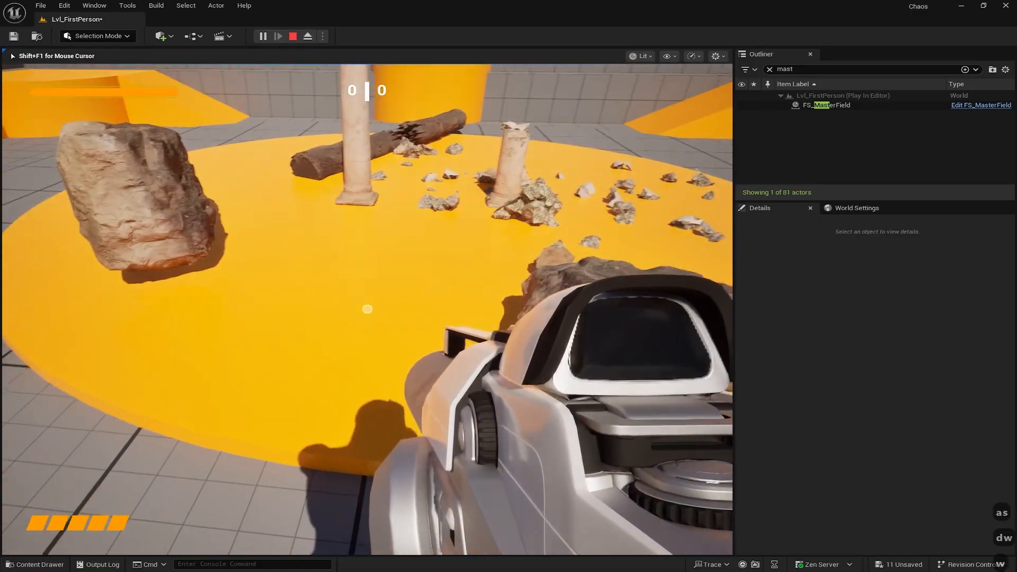
pyautogui.press('Escape')
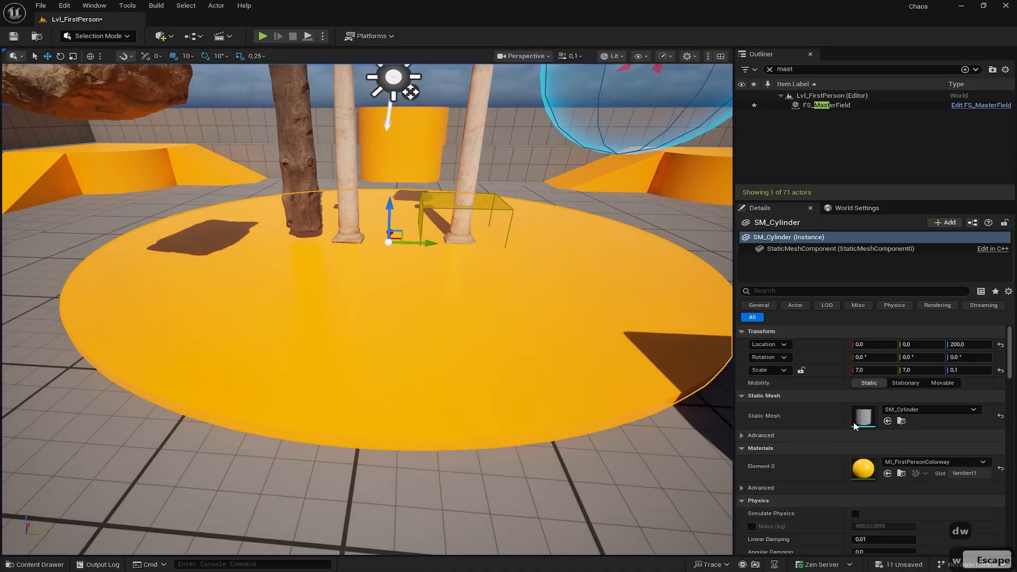
# Step: Enable Override Friction Combine Mode on the Slippery material, set Friction Combine Mode to Multiply, save it and close its editor
pyautogui.click(895, 304)
pyautogui.scroll(-3, 796, 468)
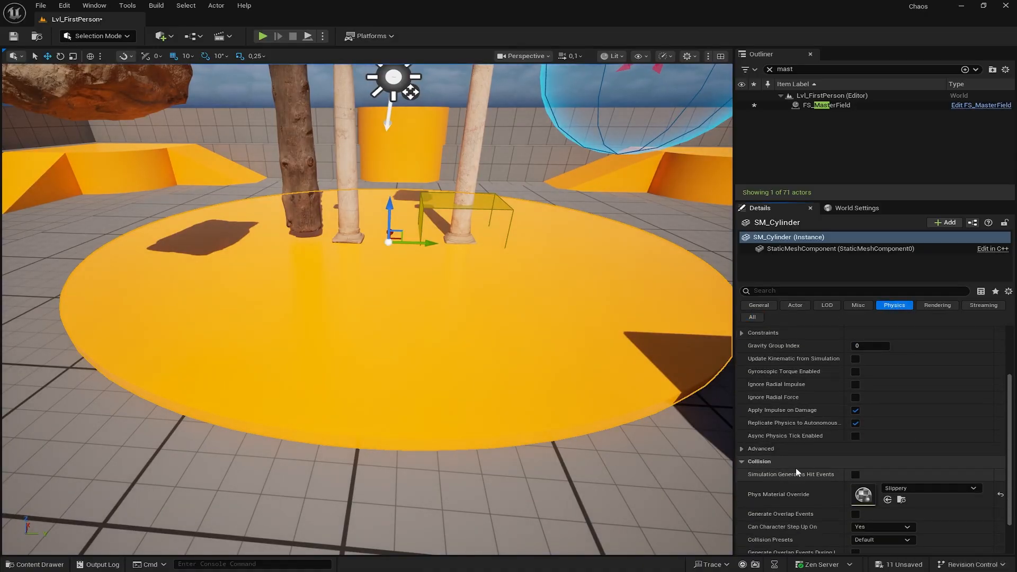
pyautogui.doubleClick(864, 496)
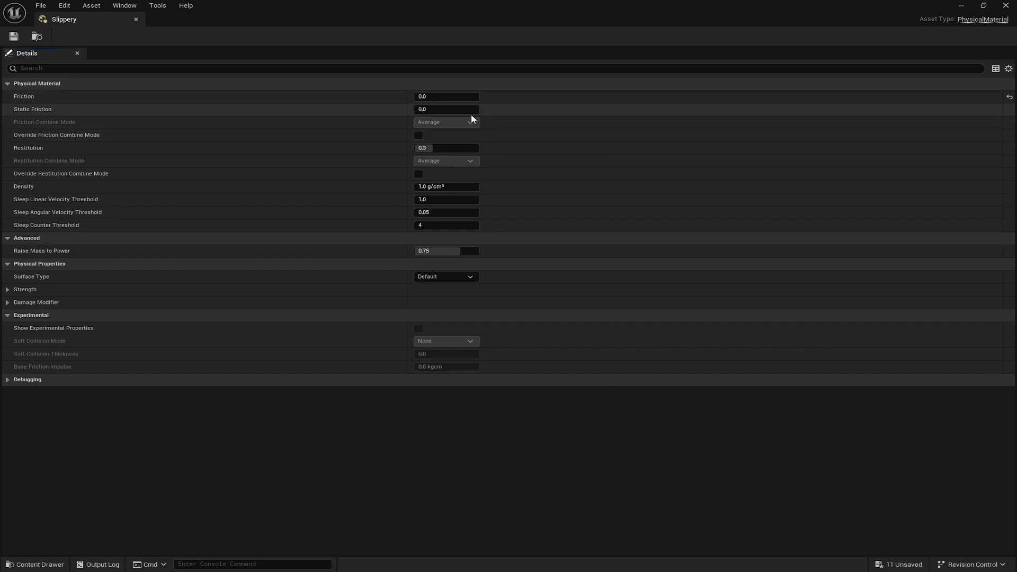
pyautogui.click(419, 136)
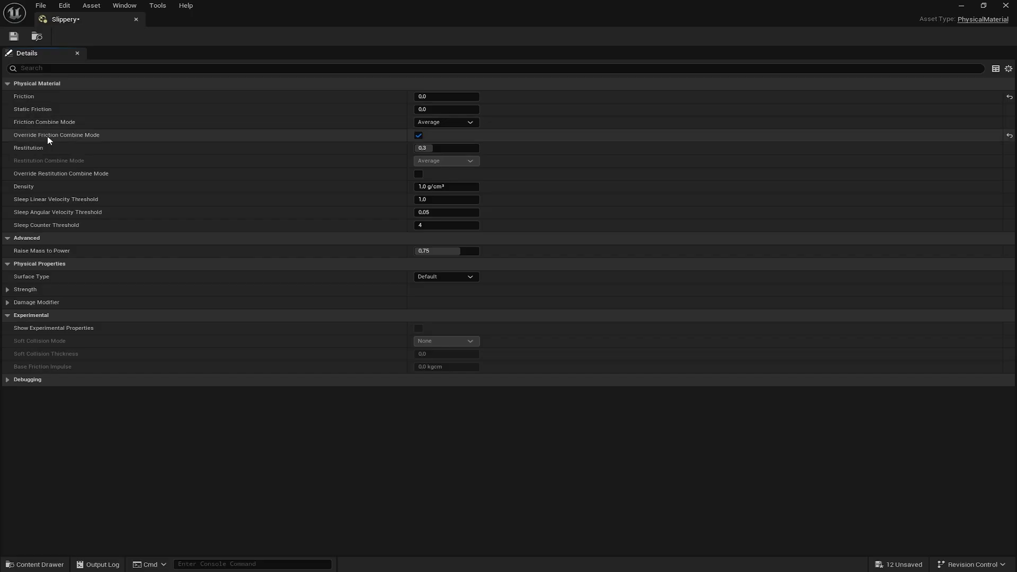
pyautogui.click(446, 122)
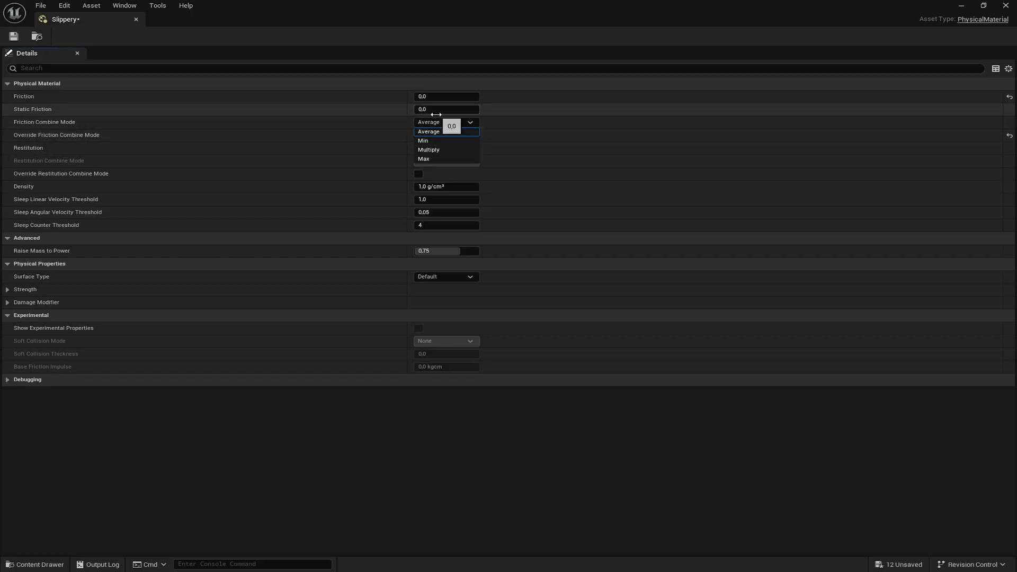
pyautogui.click(445, 150)
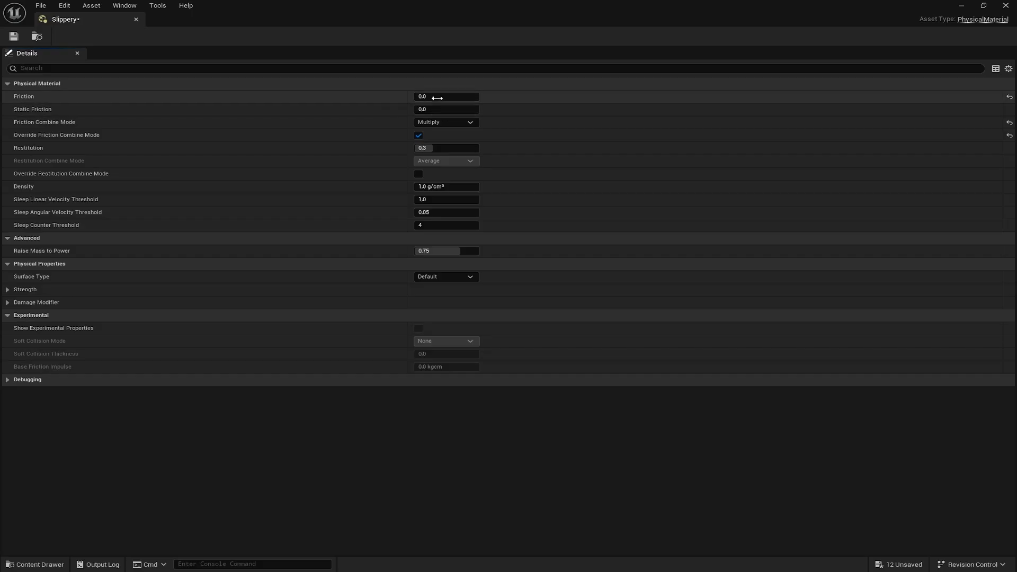
pyautogui.click(136, 20)
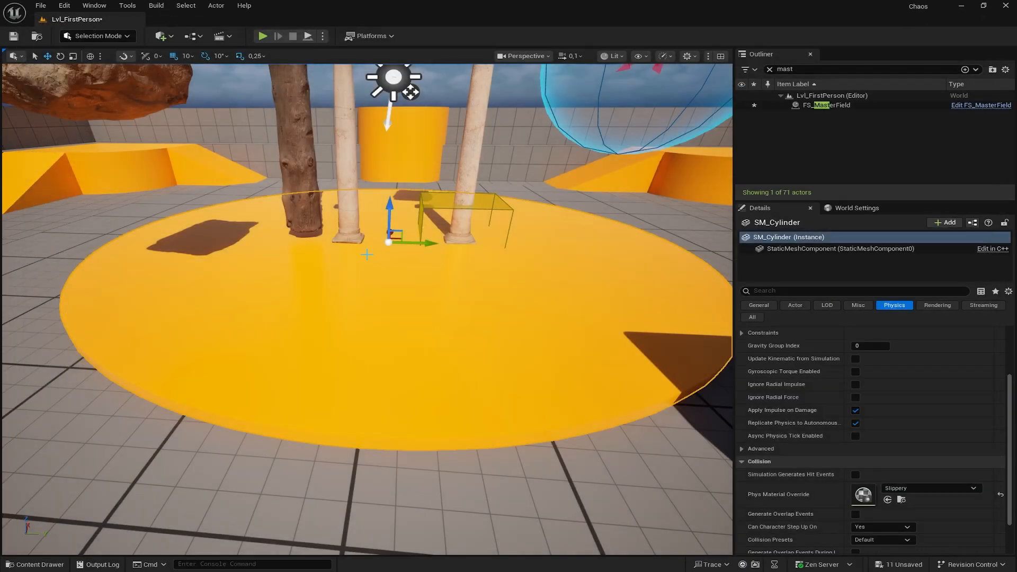
# Step: Play the level again, walk around the slippery platform to check how the debris slides, and pick up the gun
pyautogui.moveTo(410, 265); pyautogui.dragTo(393, 311, button='right')
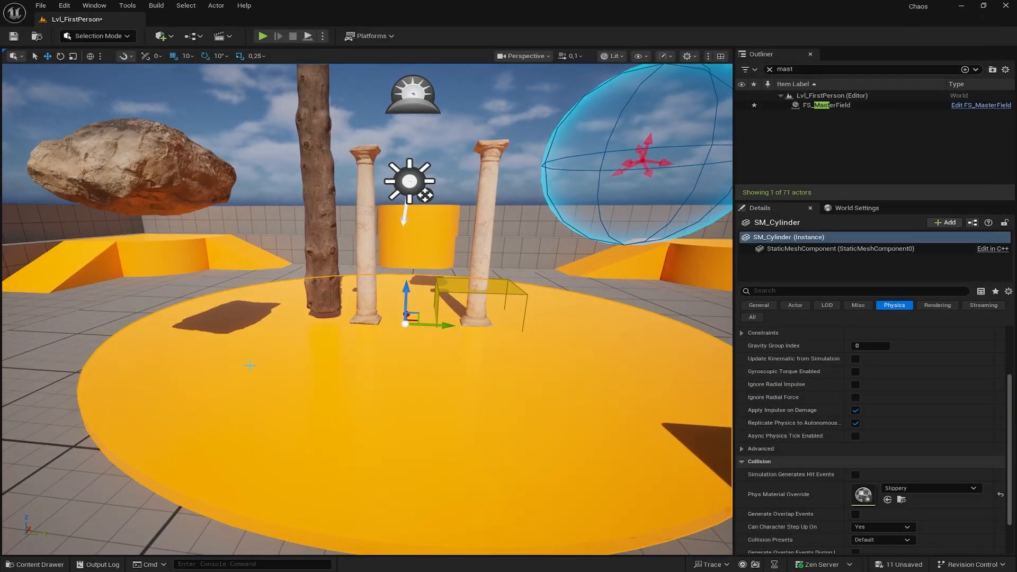
pyautogui.click(262, 37)
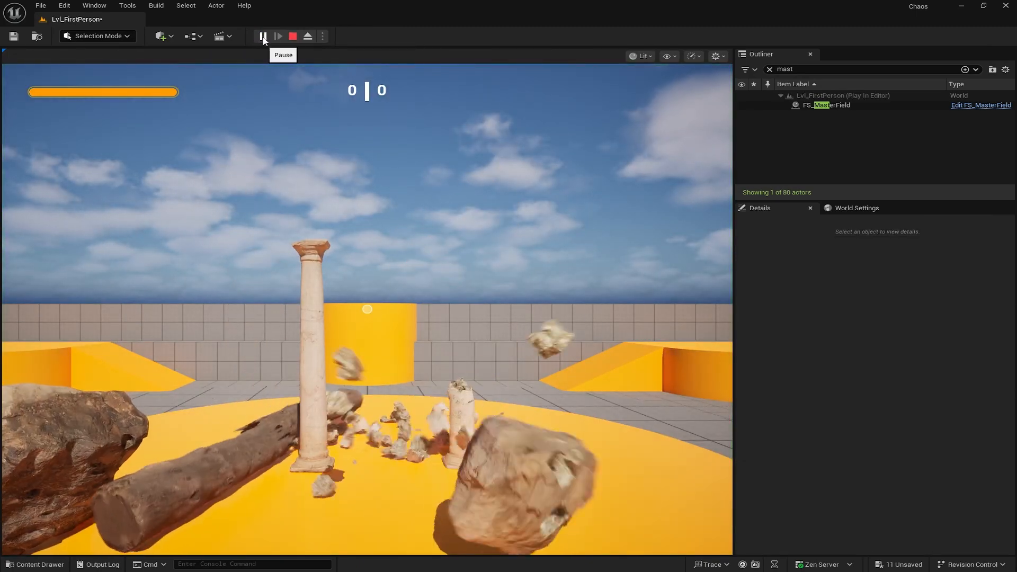
pyautogui.click(508, 469)
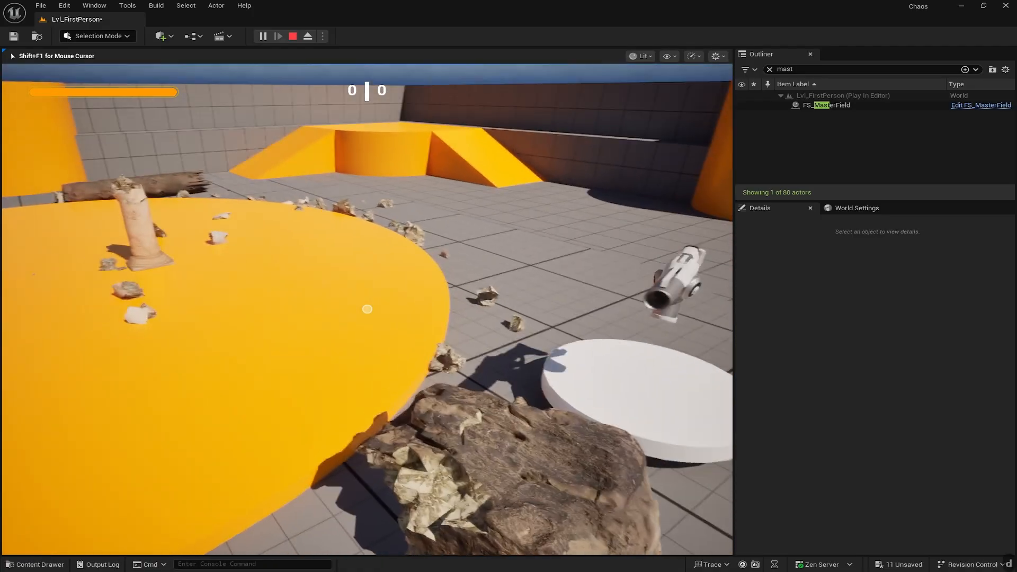
pyautogui.press('d')
pyautogui.press('d')
pyautogui.press('w')
pyautogui.press('d')
pyautogui.press('w')
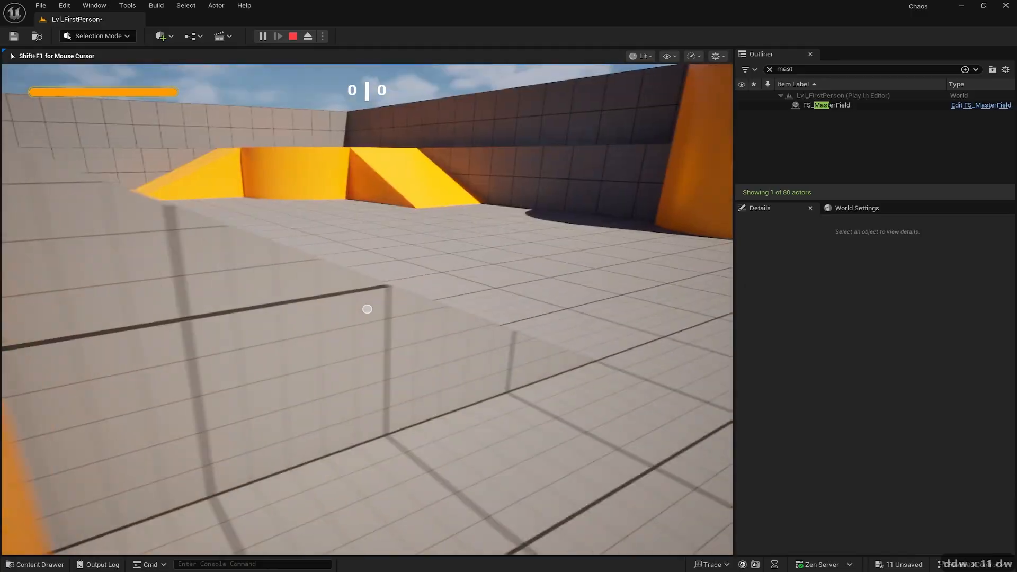
pyautogui.press('w')
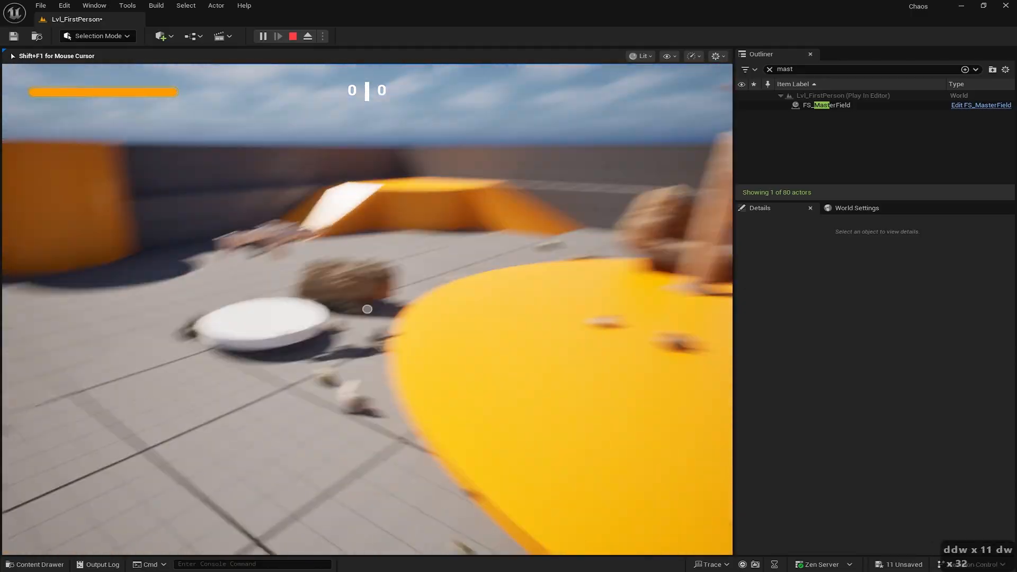
pyautogui.press('a')
pyautogui.press('w')
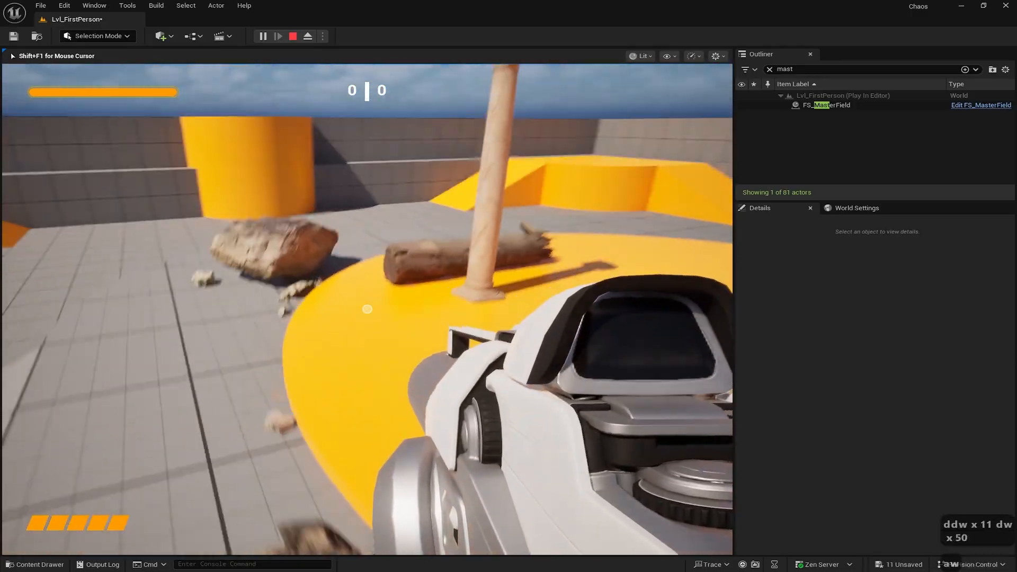